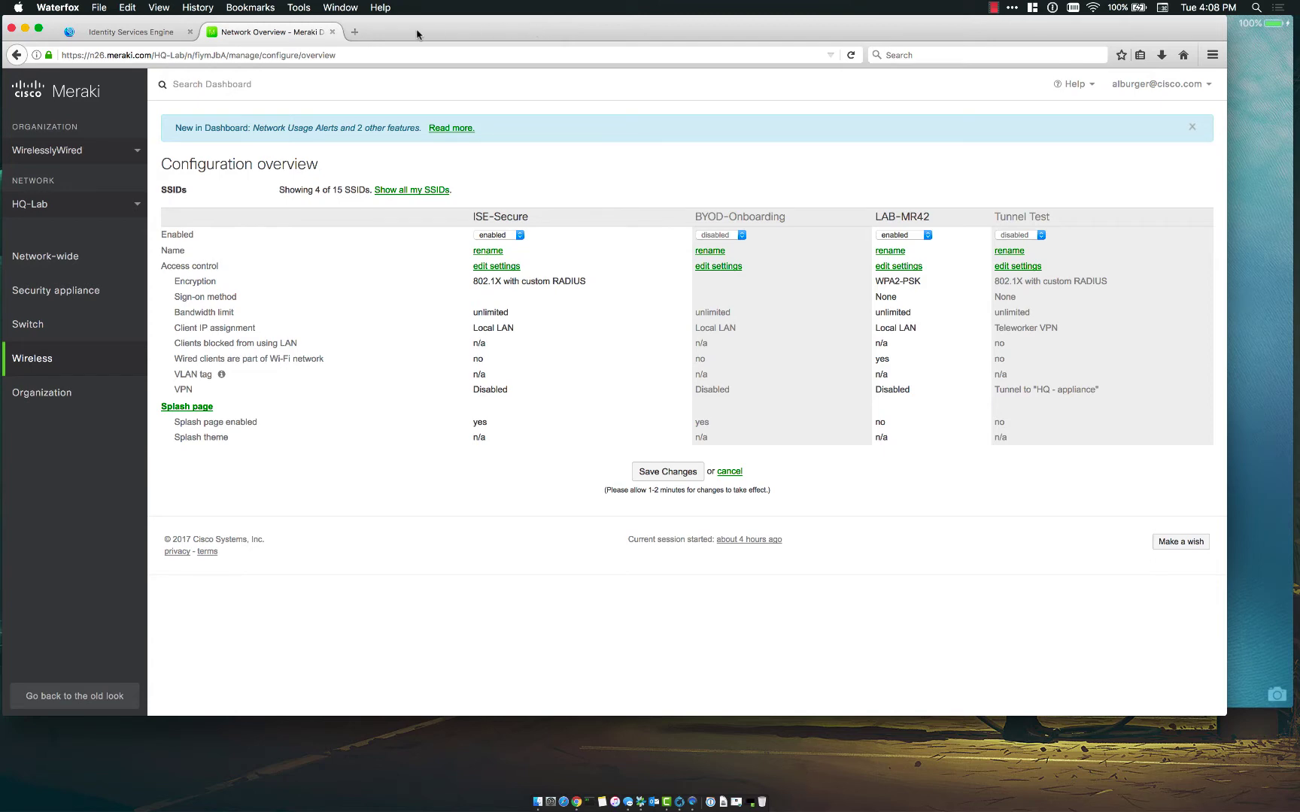
- In the ISE tab, open Administration > Device Portal Management > BYOD to list the default BYOD Portal
{"action": "left_click", "coordinate": [161, 34]}
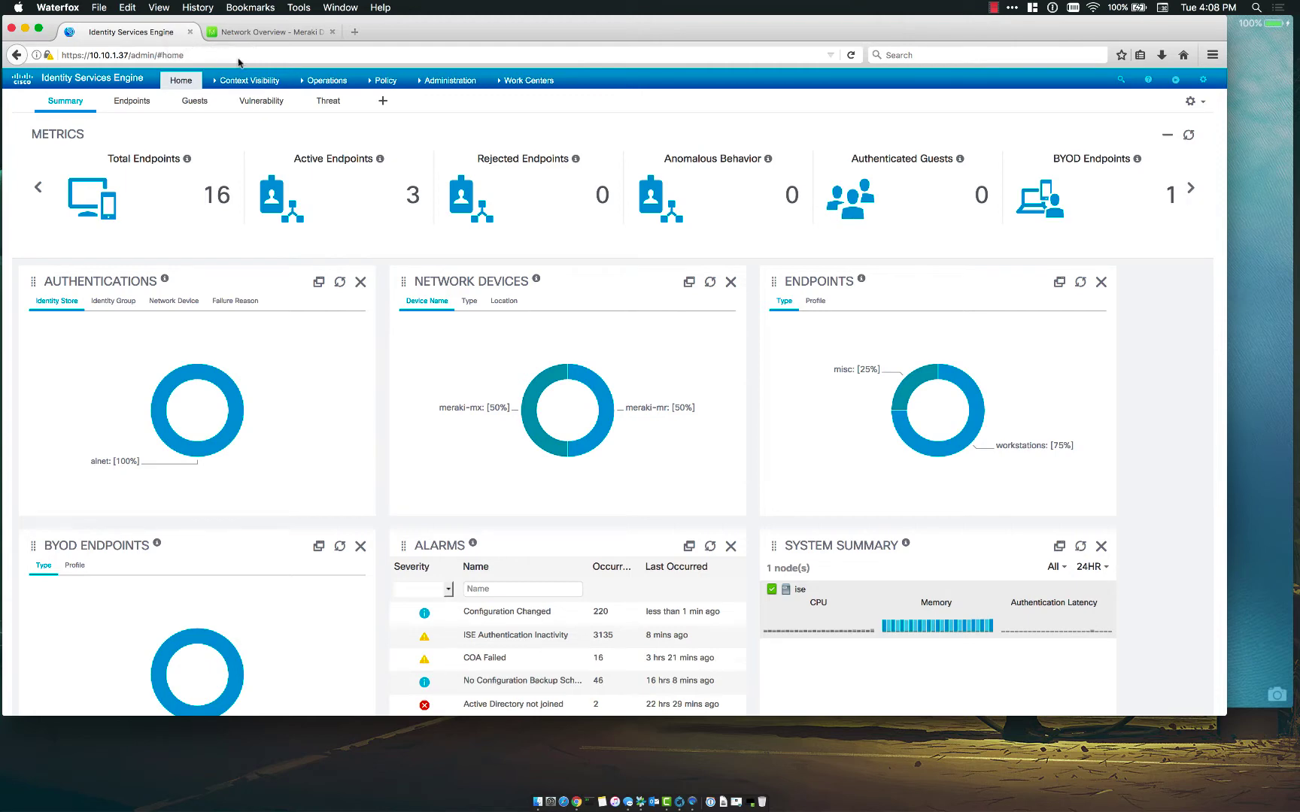
{"action": "mouse_move", "coordinate": [377, 81]}
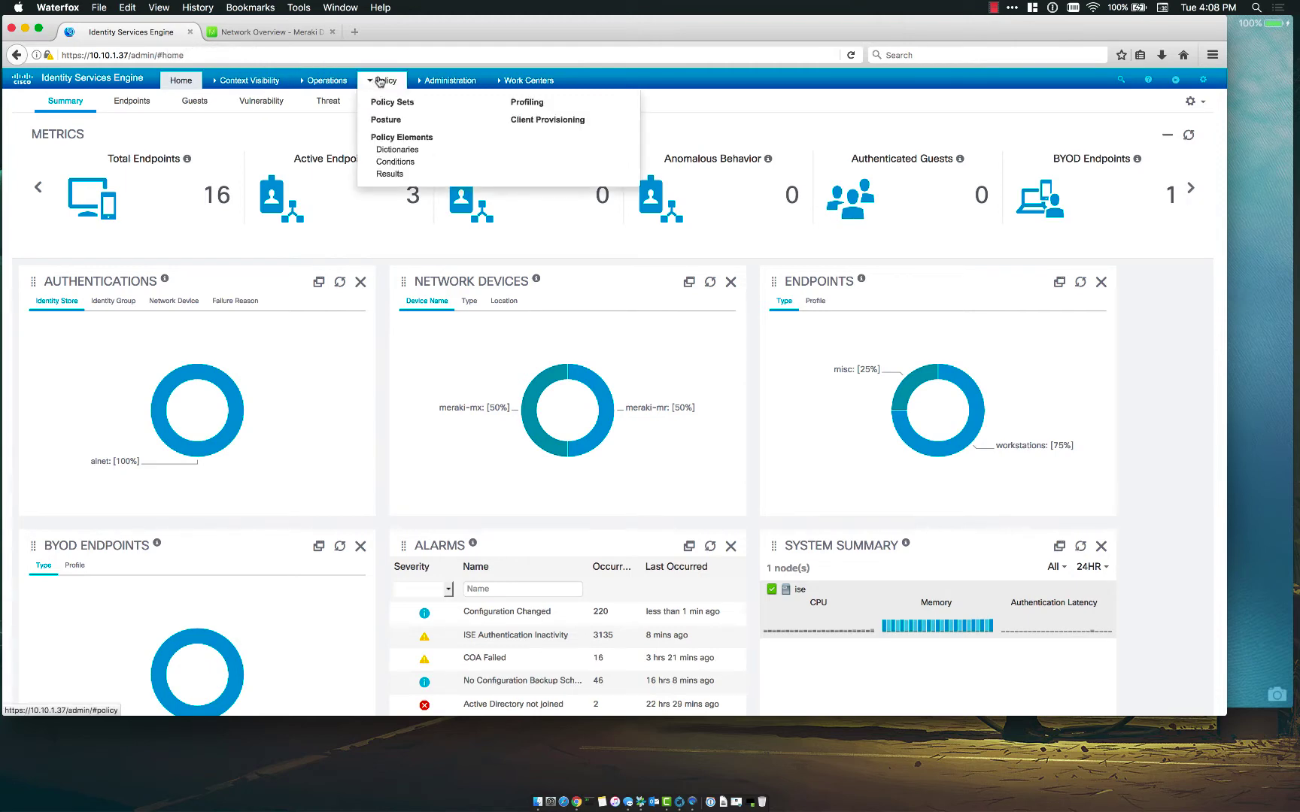
{"action": "mouse_move", "coordinate": [437, 81]}
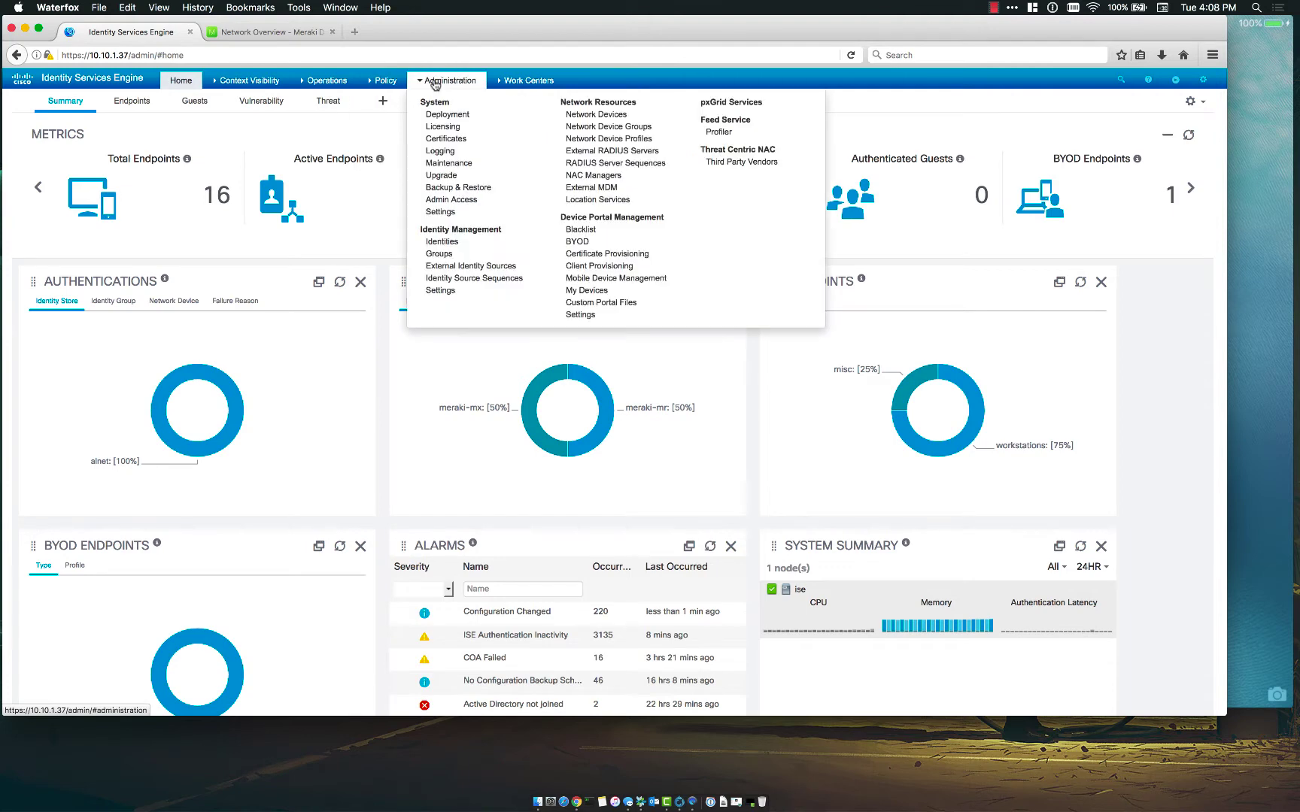
{"action": "left_click", "coordinate": [573, 244]}
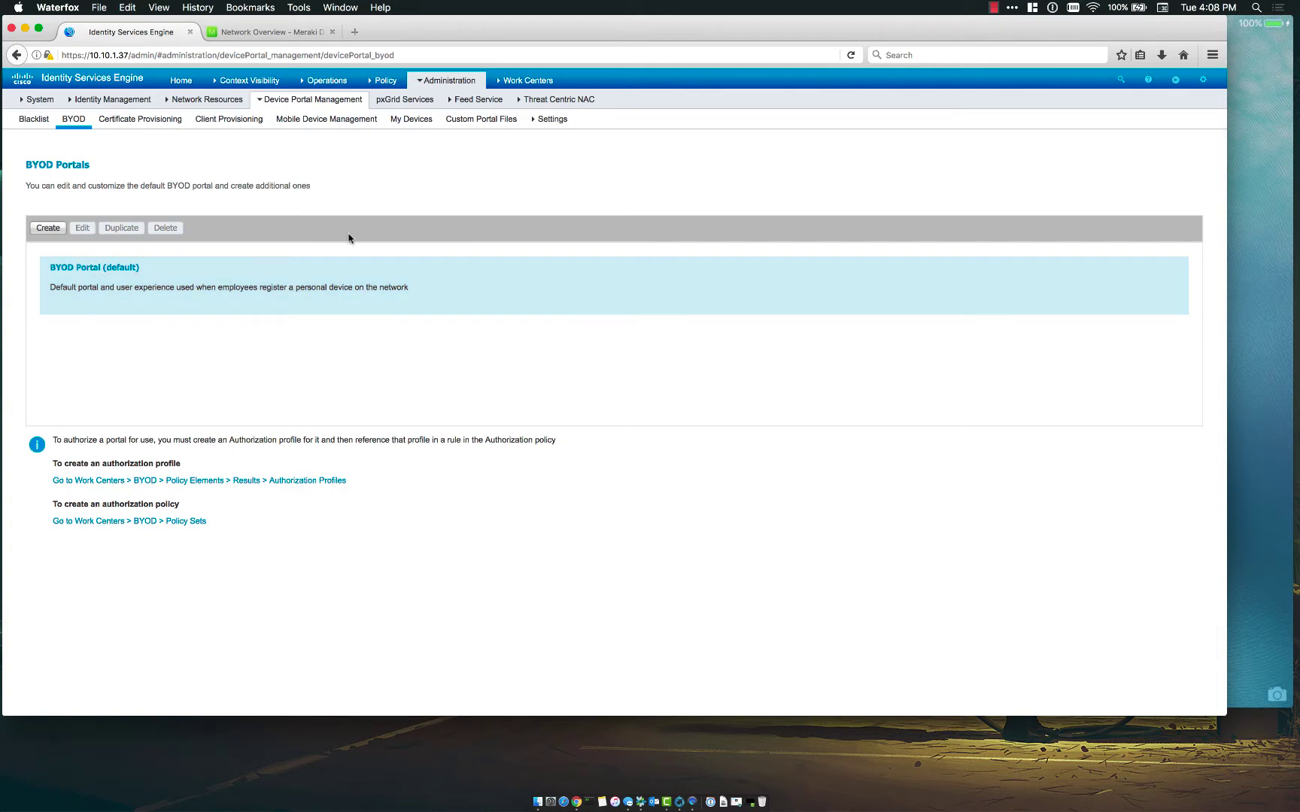
- Go to Policy > Policy Elements > Results and list the Standard Authorization Profiles
{"action": "left_click", "coordinate": [384, 80]}
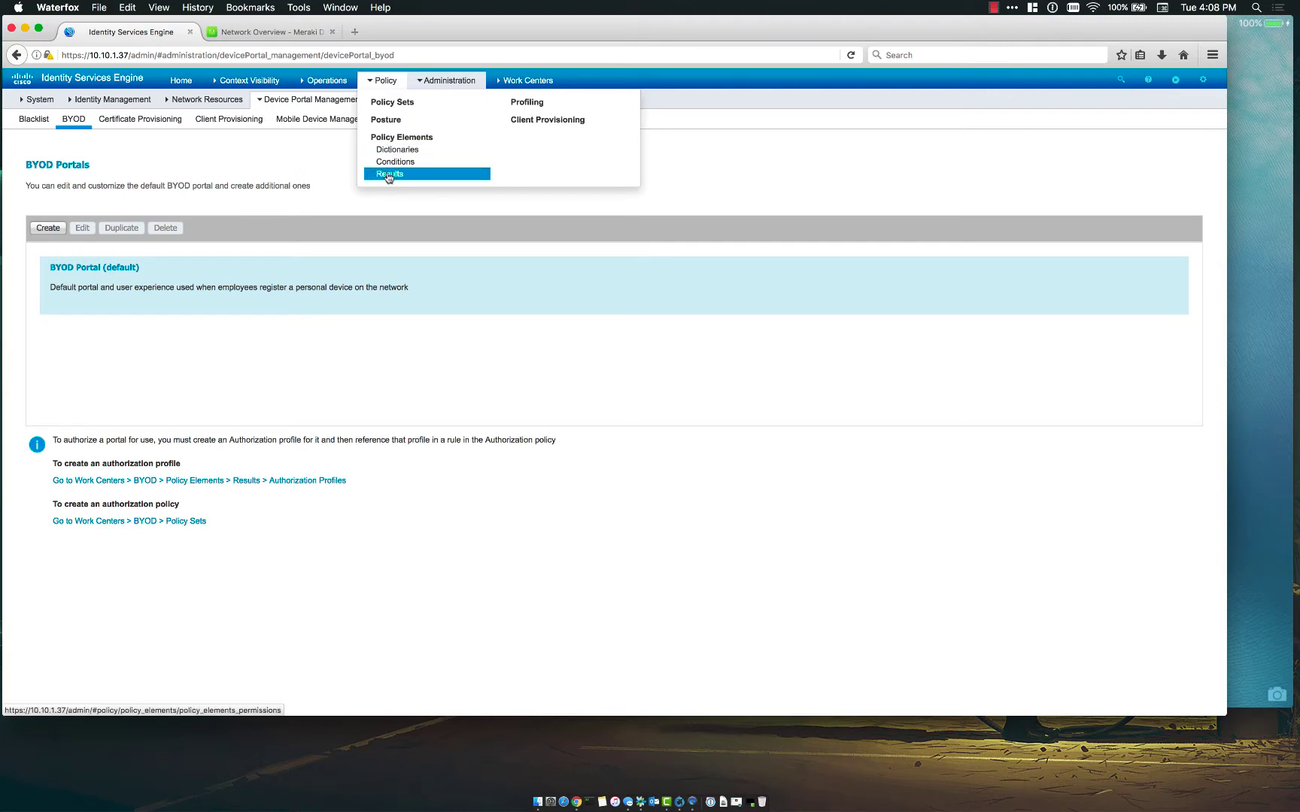
{"action": "left_click", "coordinate": [389, 174]}
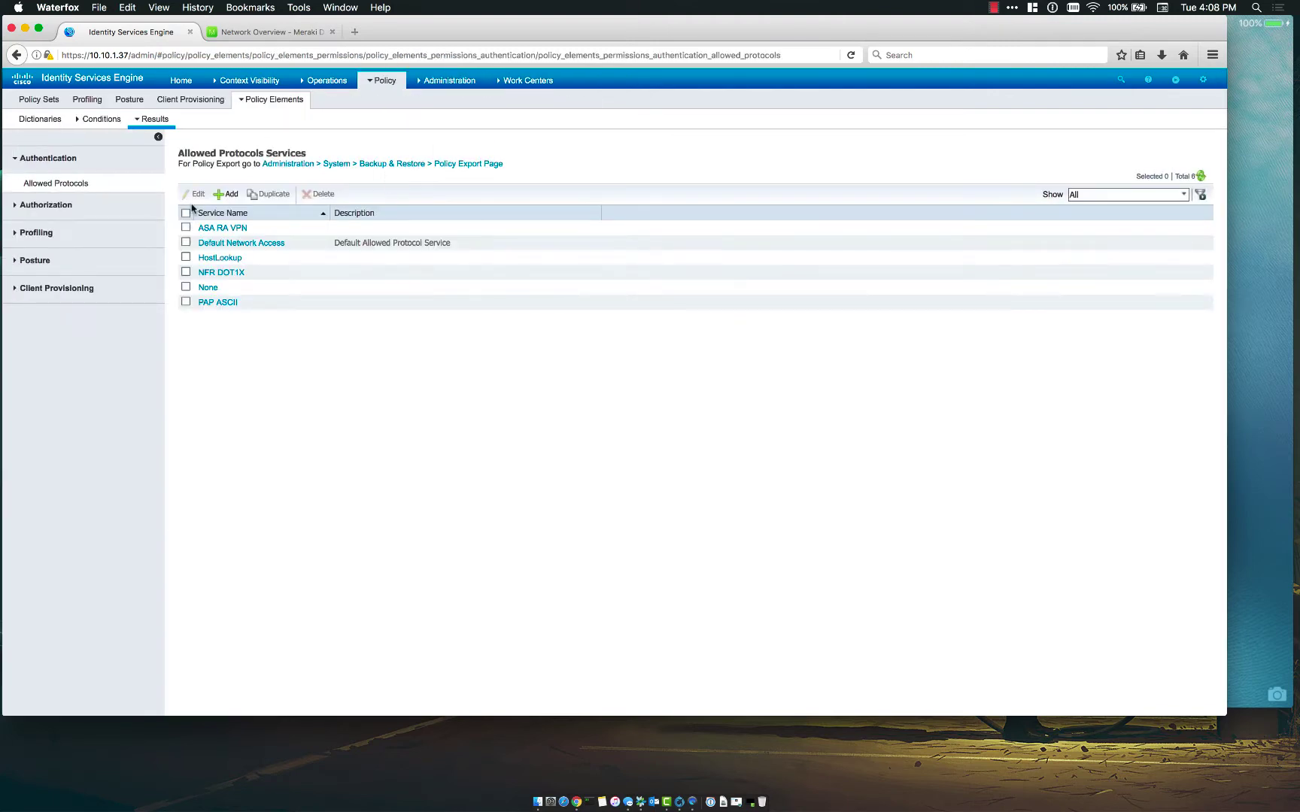
{"action": "left_click", "coordinate": [62, 210]}
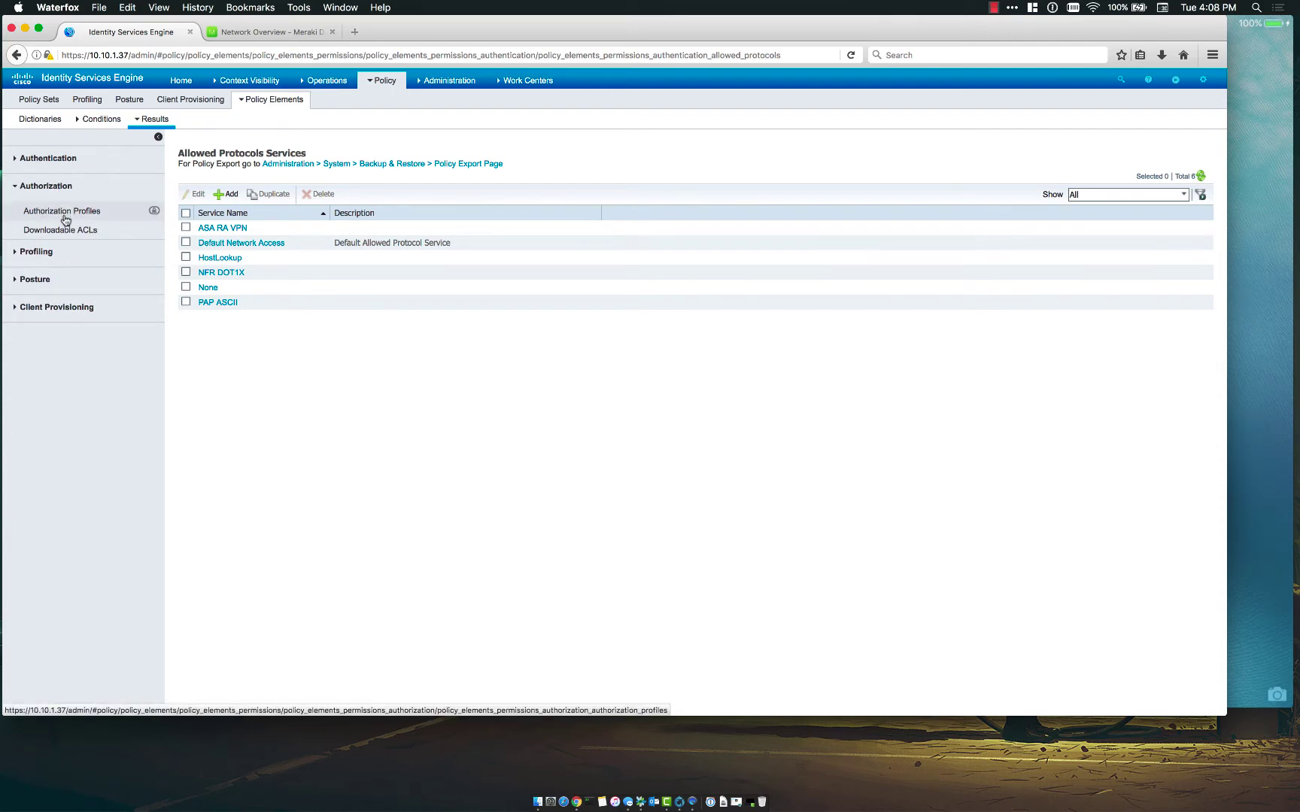
{"action": "left_click", "coordinate": [63, 217]}
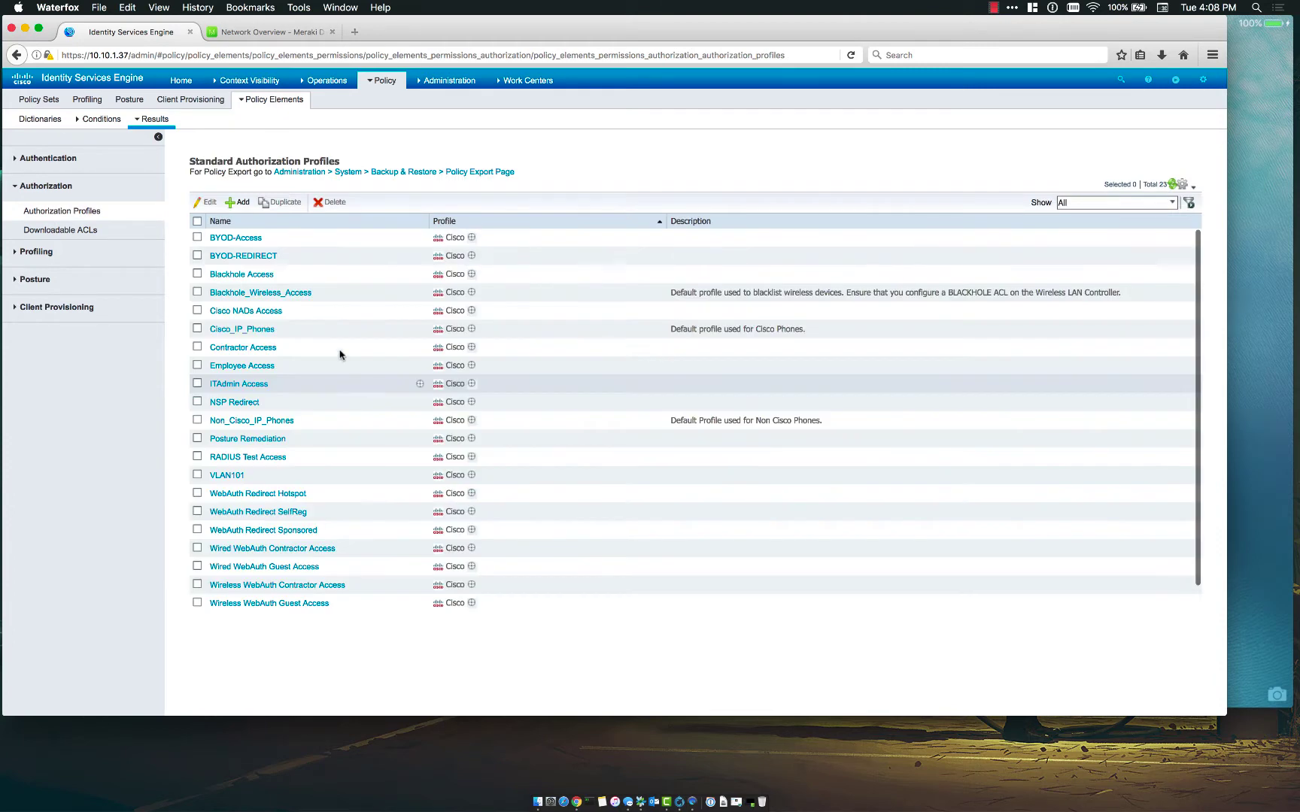
- Add an authorization profile named SingleSSID-BYOD-REDIRECT with Web Redirection enabled
{"action": "left_click", "coordinate": [239, 203]}
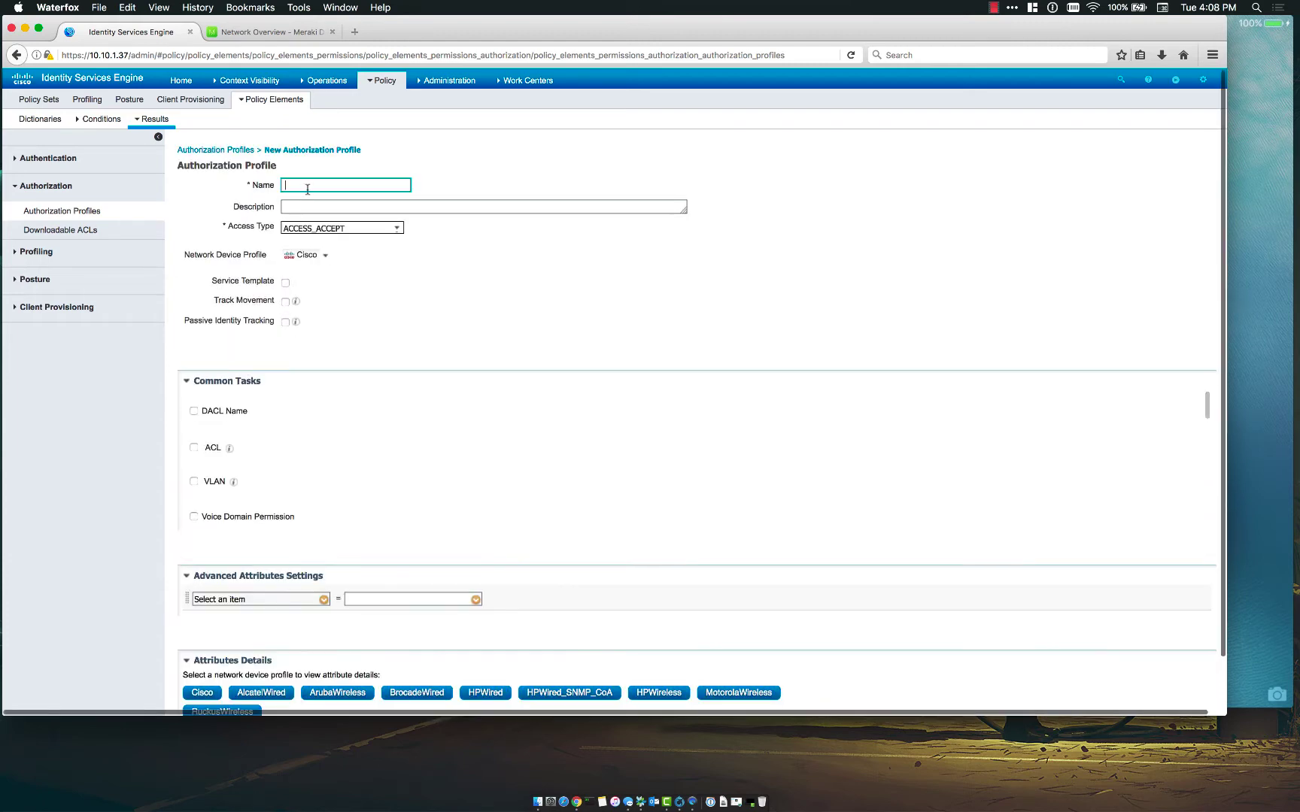
{"action": "type", "text": "Sl"}
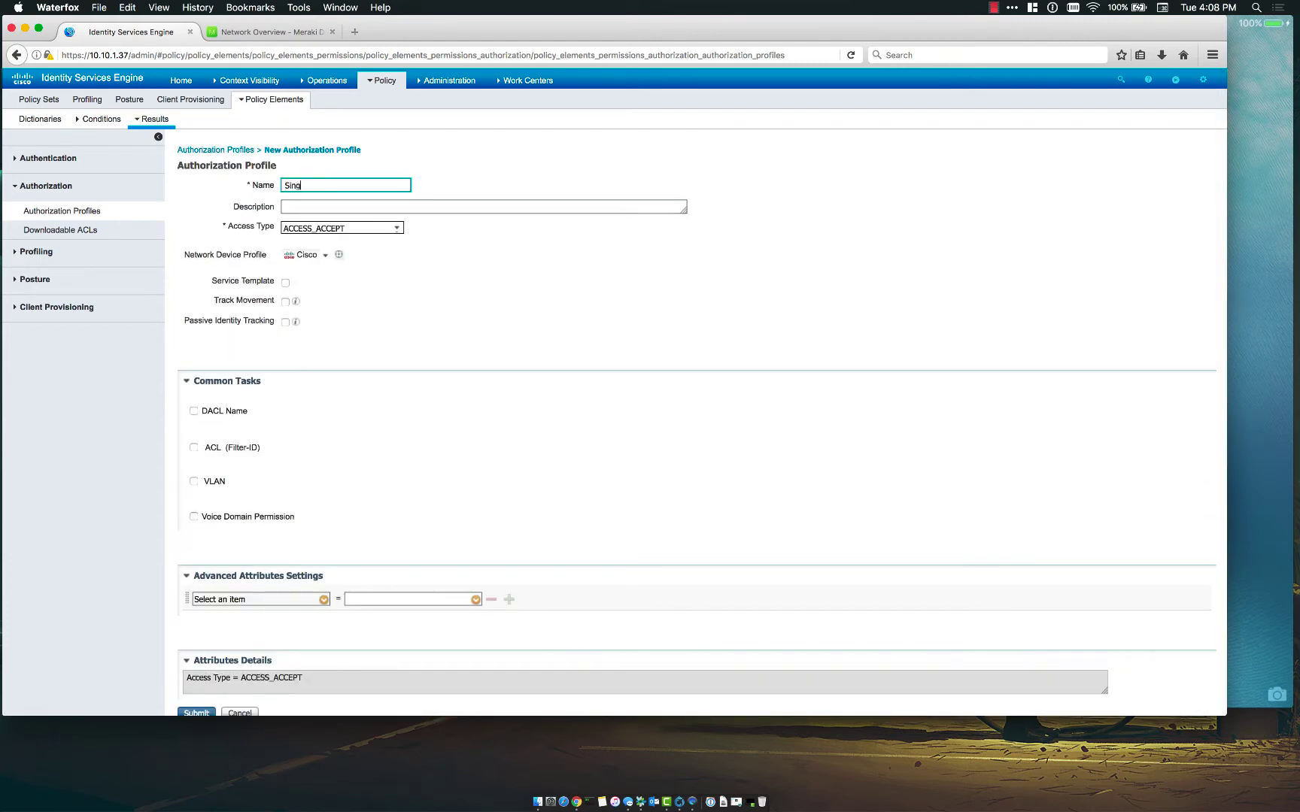
{"action": "type", "text": "ngleSSID-BYOD-REDIRECT"}
{"action": "scroll", "coordinate": [214, 493], "scroll_direction": "down", "scroll_amount": 3}
{"action": "left_click", "coordinate": [193, 461]}
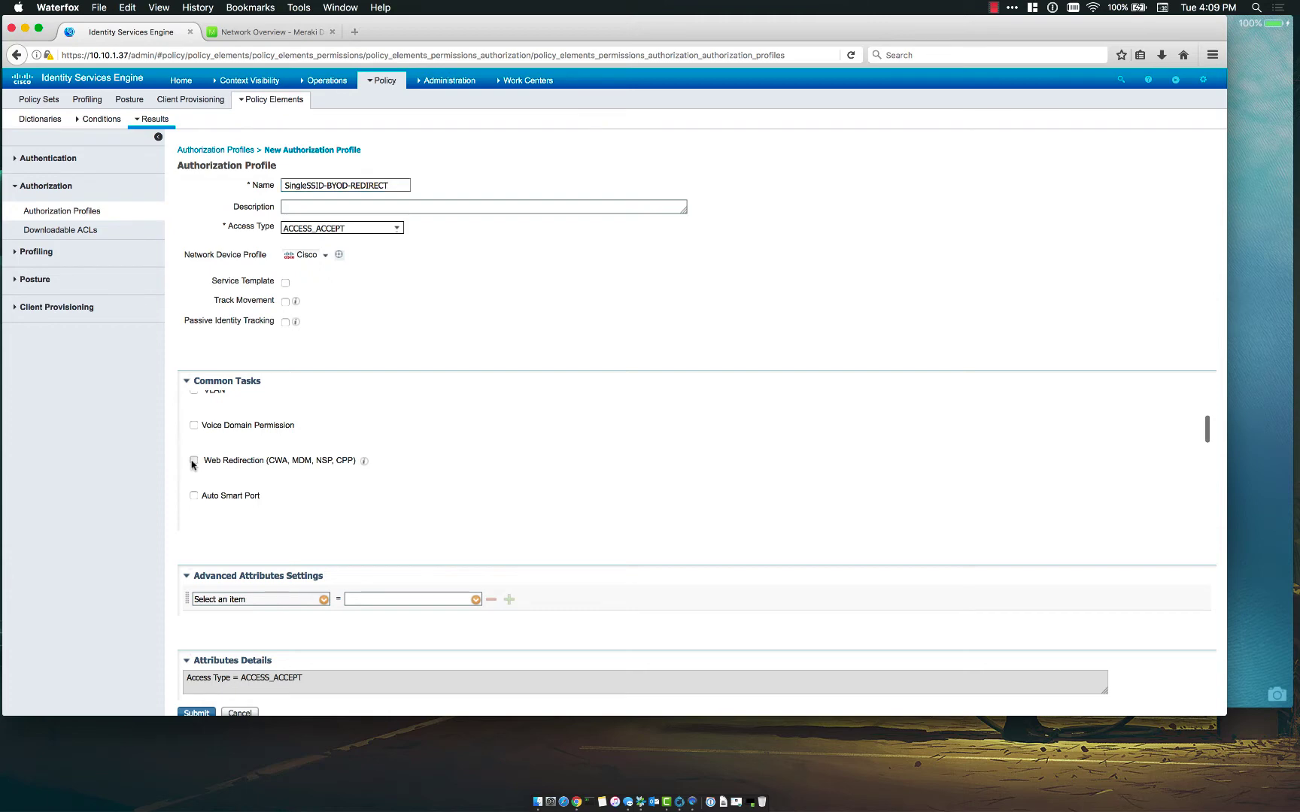
{"action": "scroll", "coordinate": [312, 431], "scroll_direction": "down", "scroll_amount": 2}
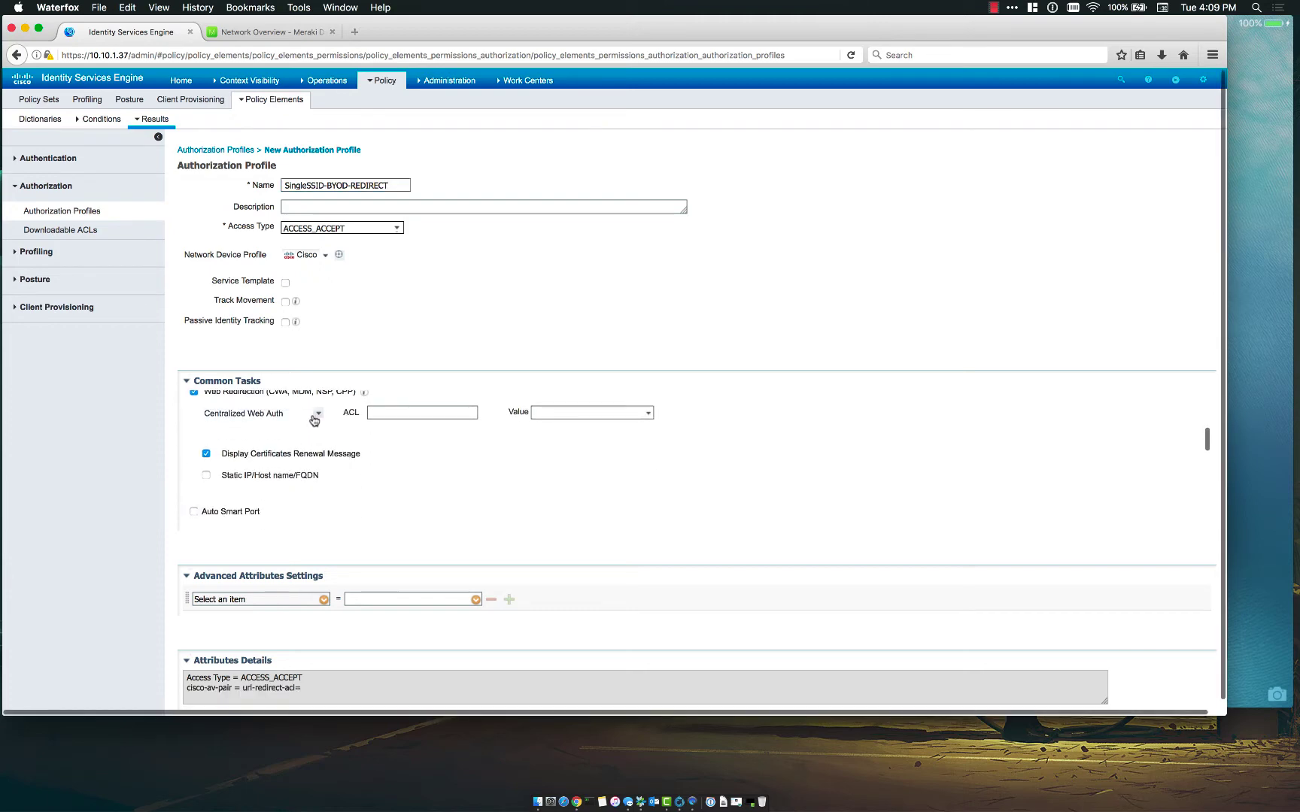
- Set redirection to Native Supplicant Provisioning, ACL REDIRECT, portal BYOD Portal (default)
{"action": "left_click", "coordinate": [315, 415]}
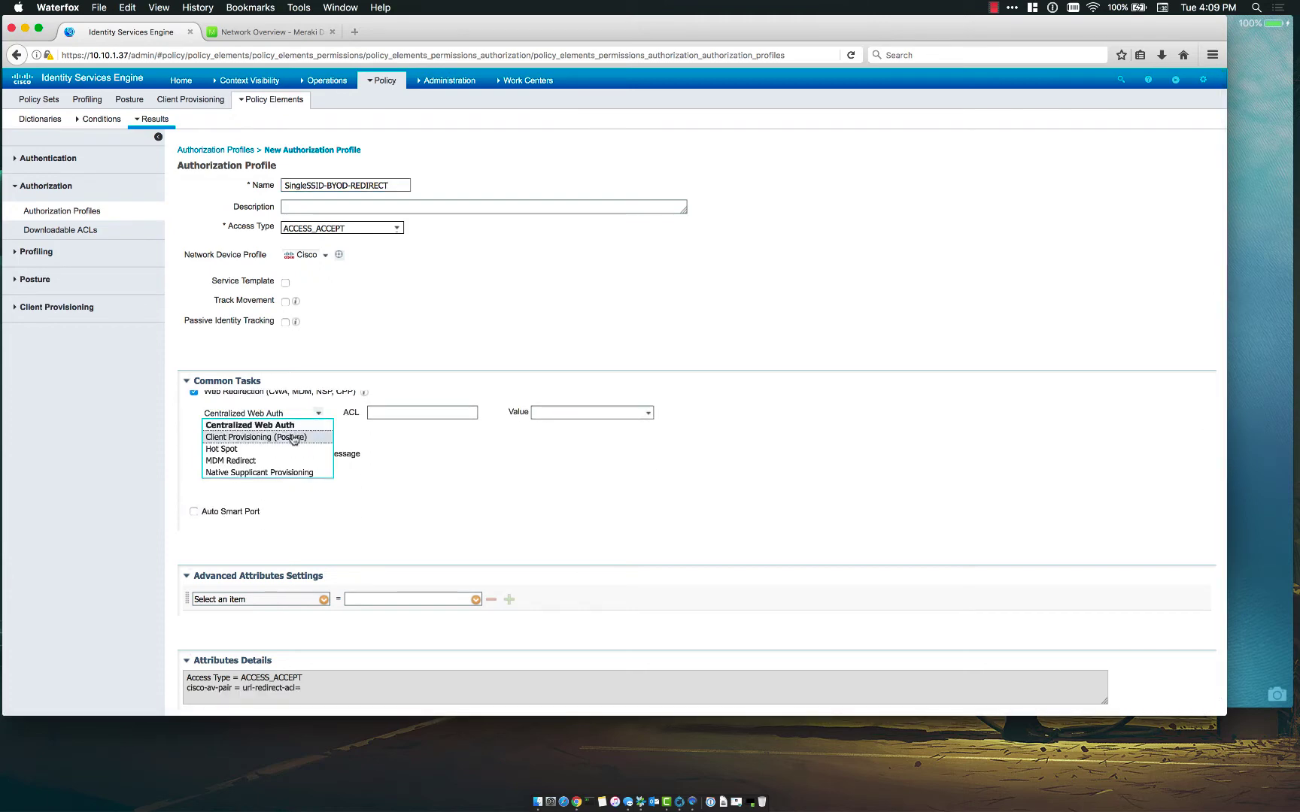
{"action": "left_click", "coordinate": [251, 473]}
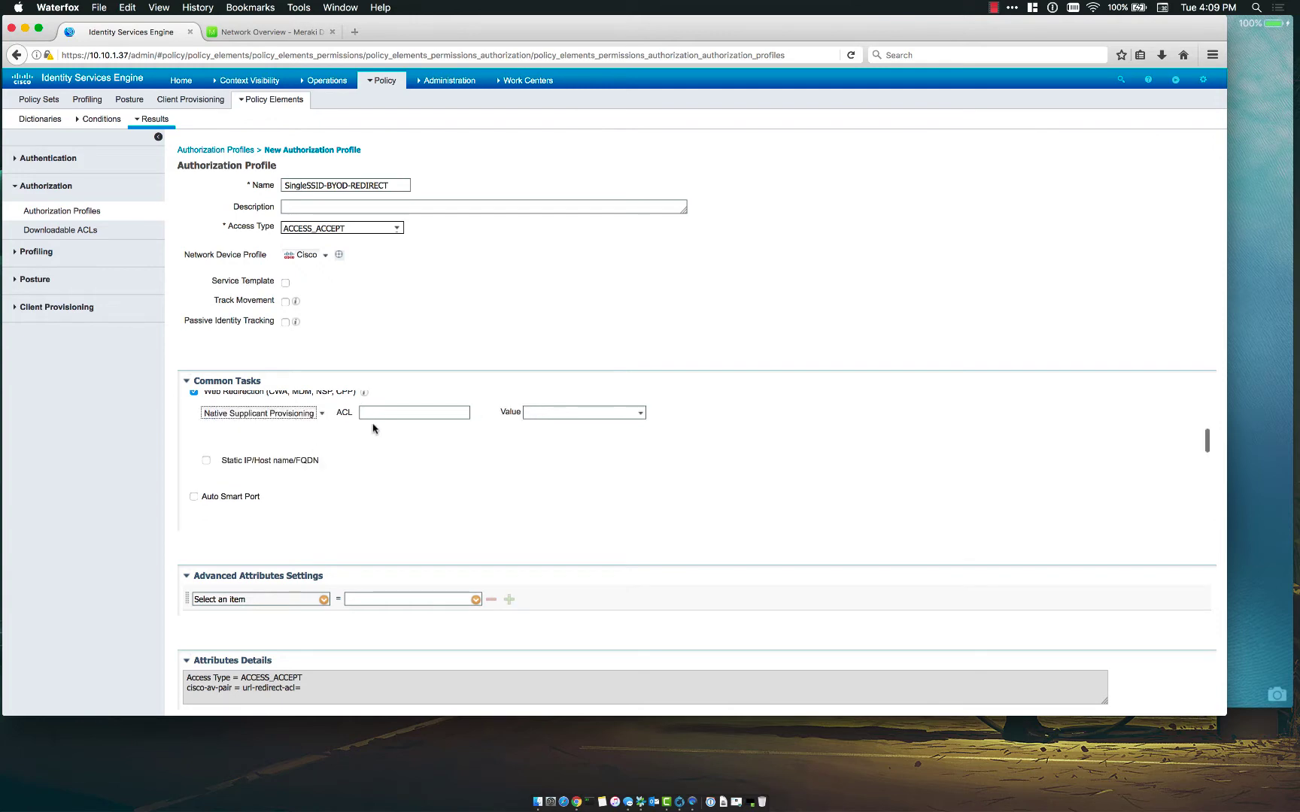
{"action": "left_click", "coordinate": [397, 415]}
{"action": "type", "text": "RE"}
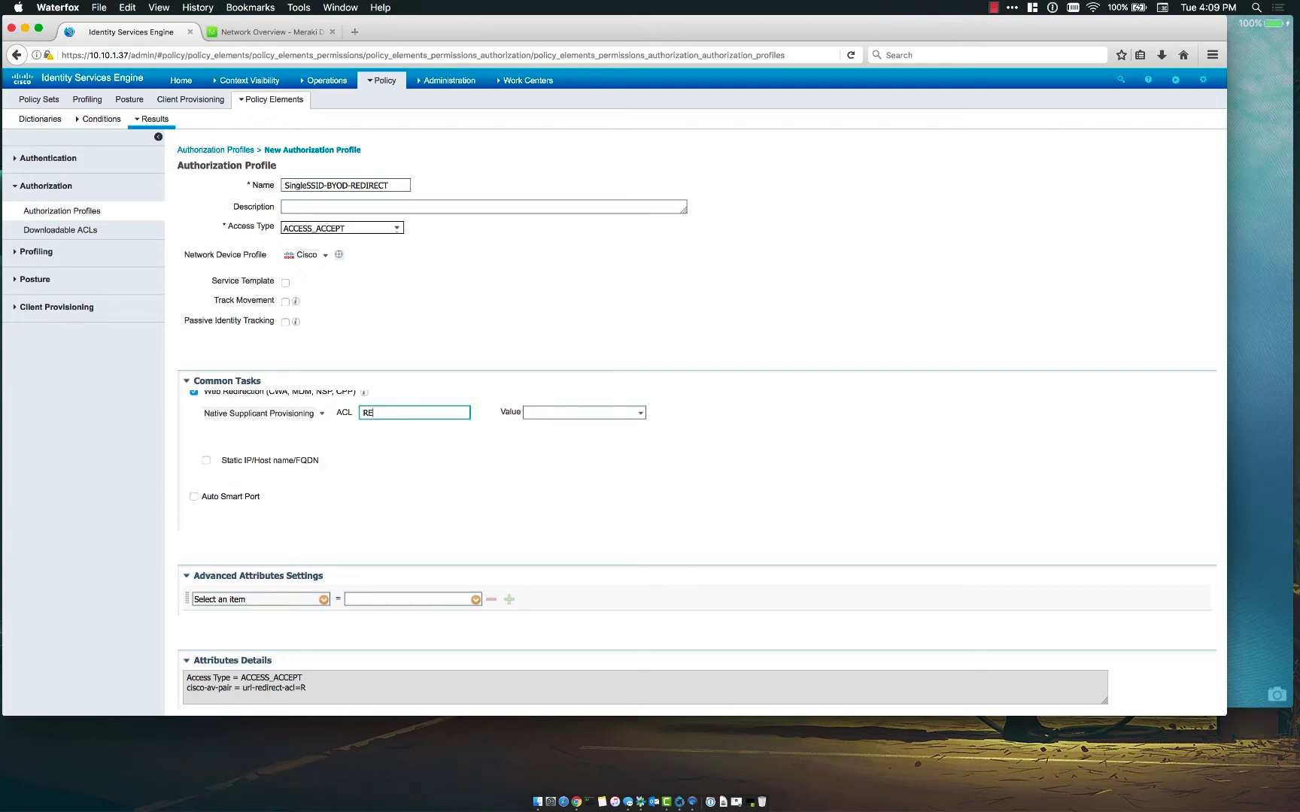
{"action": "type", "text": "IDDIRECT"}
{"action": "left_click", "coordinate": [553, 410]}
{"action": "left_click", "coordinate": [640, 413]}
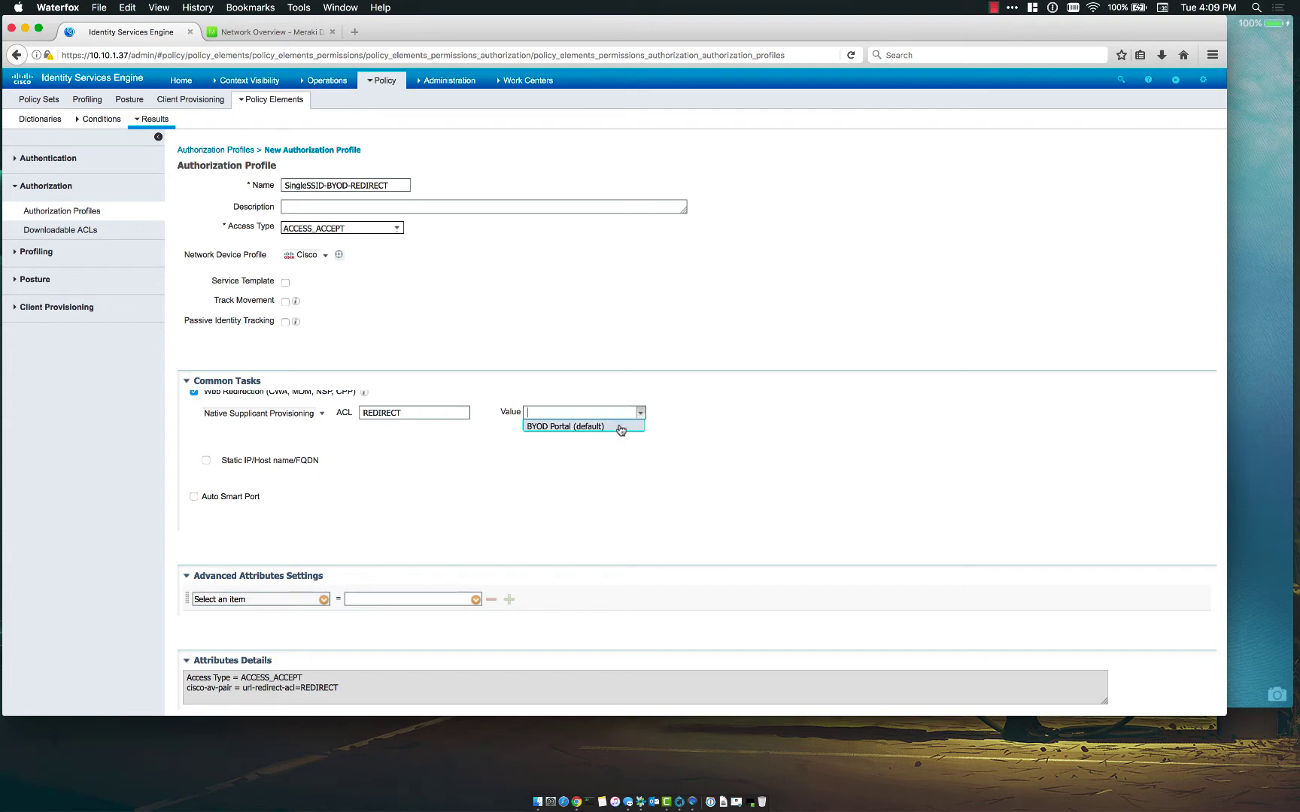
{"action": "left_click", "coordinate": [618, 427]}
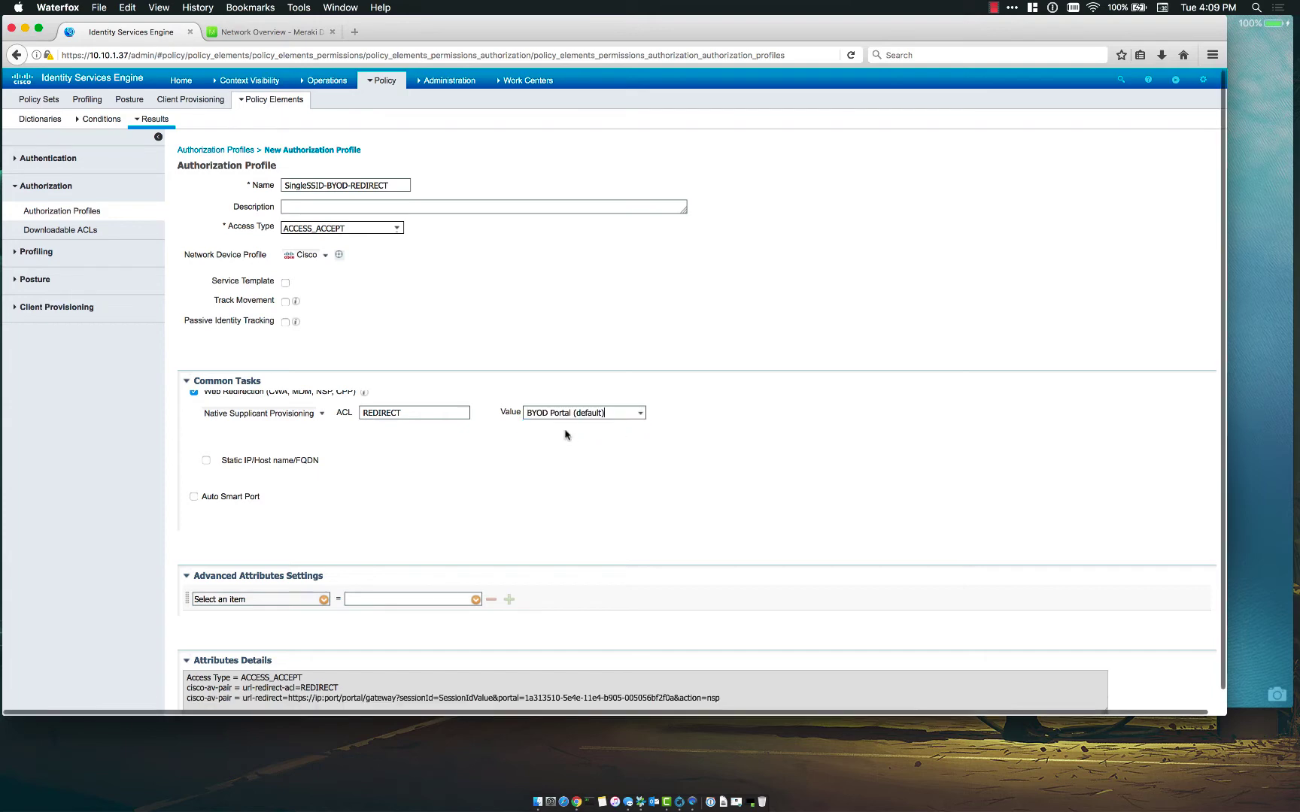
- Use static host 10.10.1.37 in the redirect URL, review it, and submit the profile
{"action": "left_click", "coordinate": [207, 461]}
{"action": "left_click", "coordinate": [365, 459]}
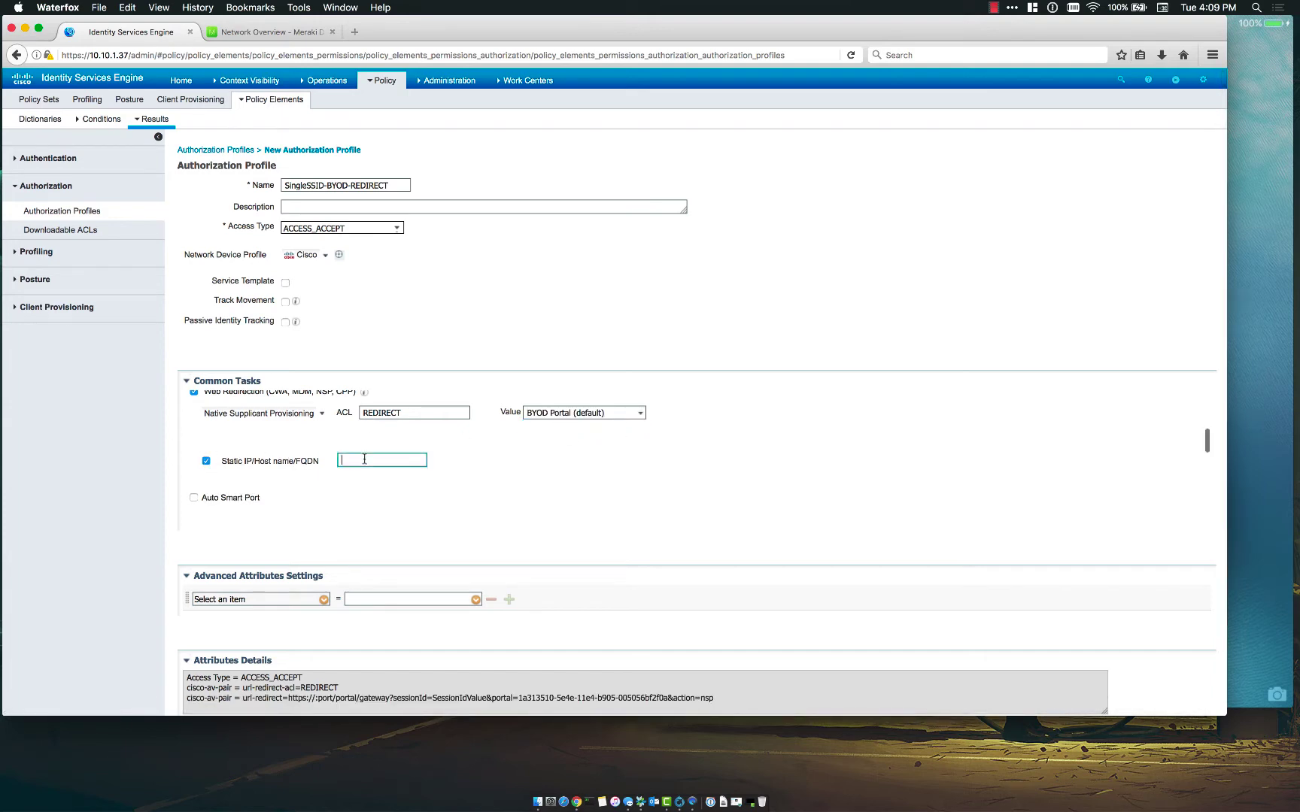
{"action": "type", "text": "10.10.1.37"}
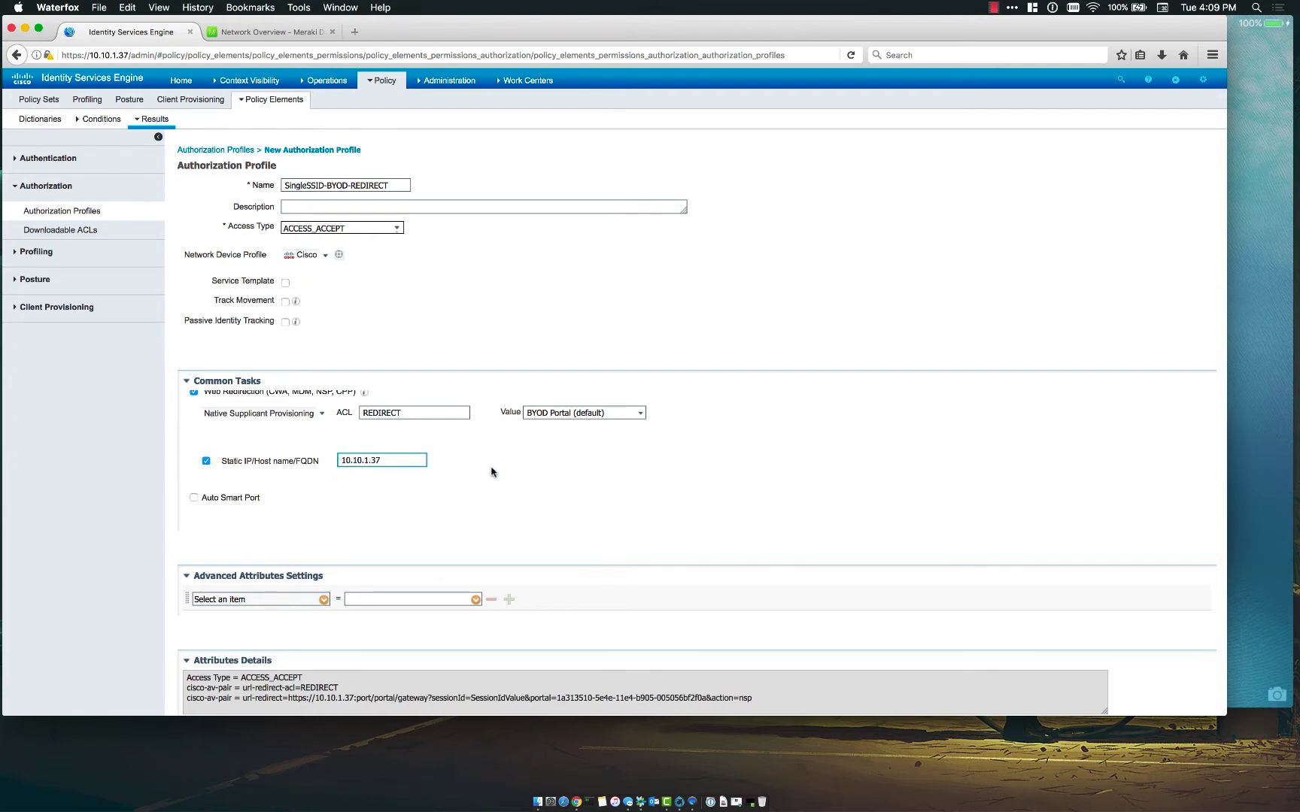
{"action": "scroll", "coordinate": [493, 472], "scroll_direction": "down", "scroll_amount": 2}
{"action": "scroll", "coordinate": [455, 460], "scroll_direction": "up", "scroll_amount": 1}
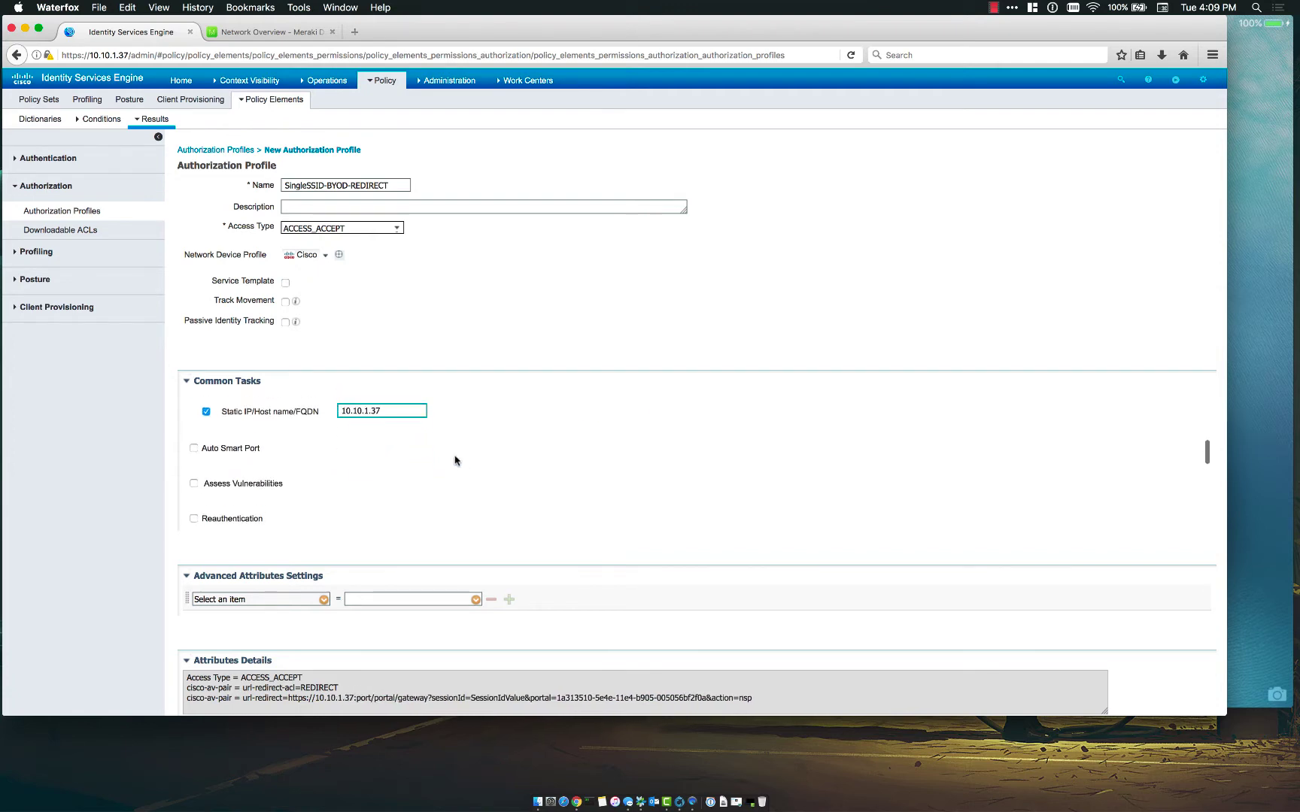
{"action": "left_click_drag", "start_coordinate": [390, 407], "coordinate": [349, 410]}
{"action": "left_click_drag", "start_coordinate": [314, 698], "coordinate": [366, 697]}
{"action": "left_click", "coordinate": [366, 697]}
{"action": "scroll", "coordinate": [552, 542], "scroll_direction": "down", "scroll_amount": 1}
{"action": "scroll", "coordinate": [516, 438], "scroll_direction": "down", "scroll_amount": 3}
{"action": "scroll", "coordinate": [516, 438], "scroll_direction": "up", "scroll_amount": 5}
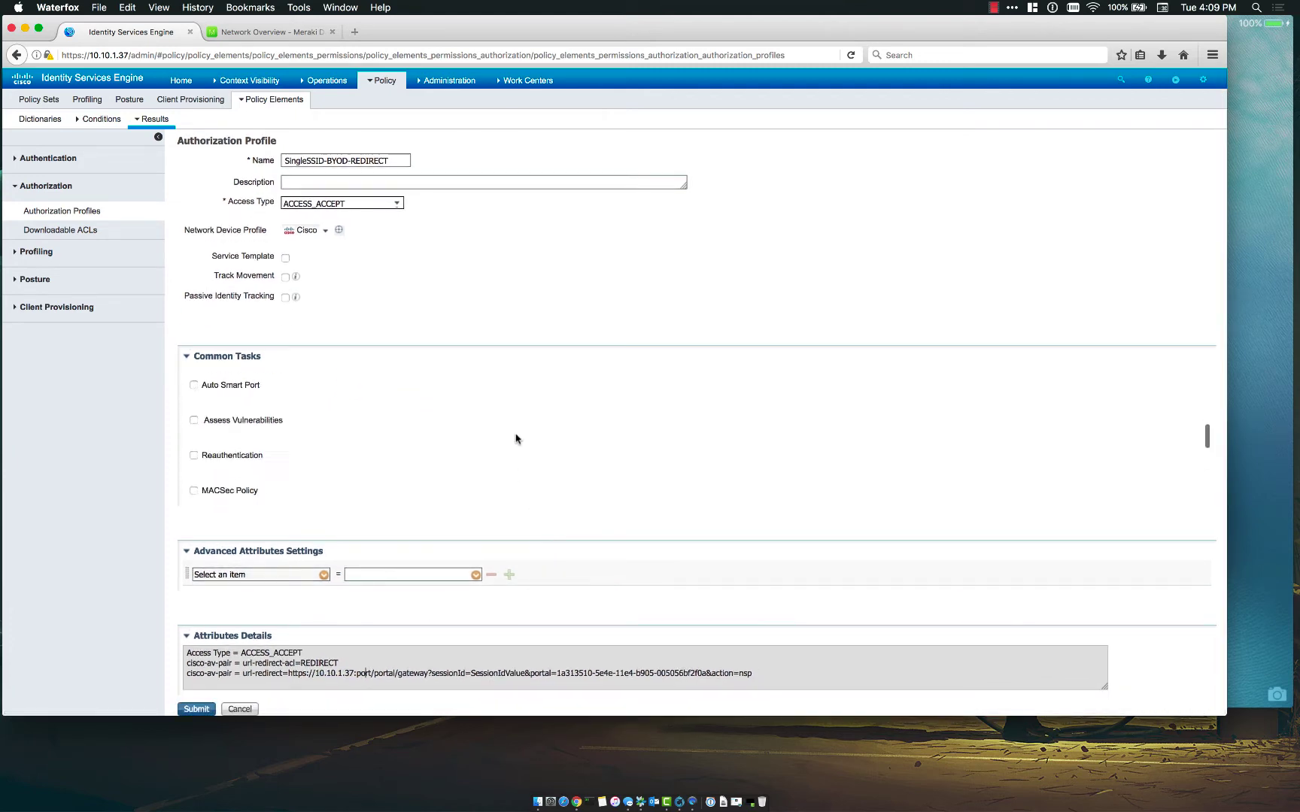
{"action": "left_click", "coordinate": [196, 708]}
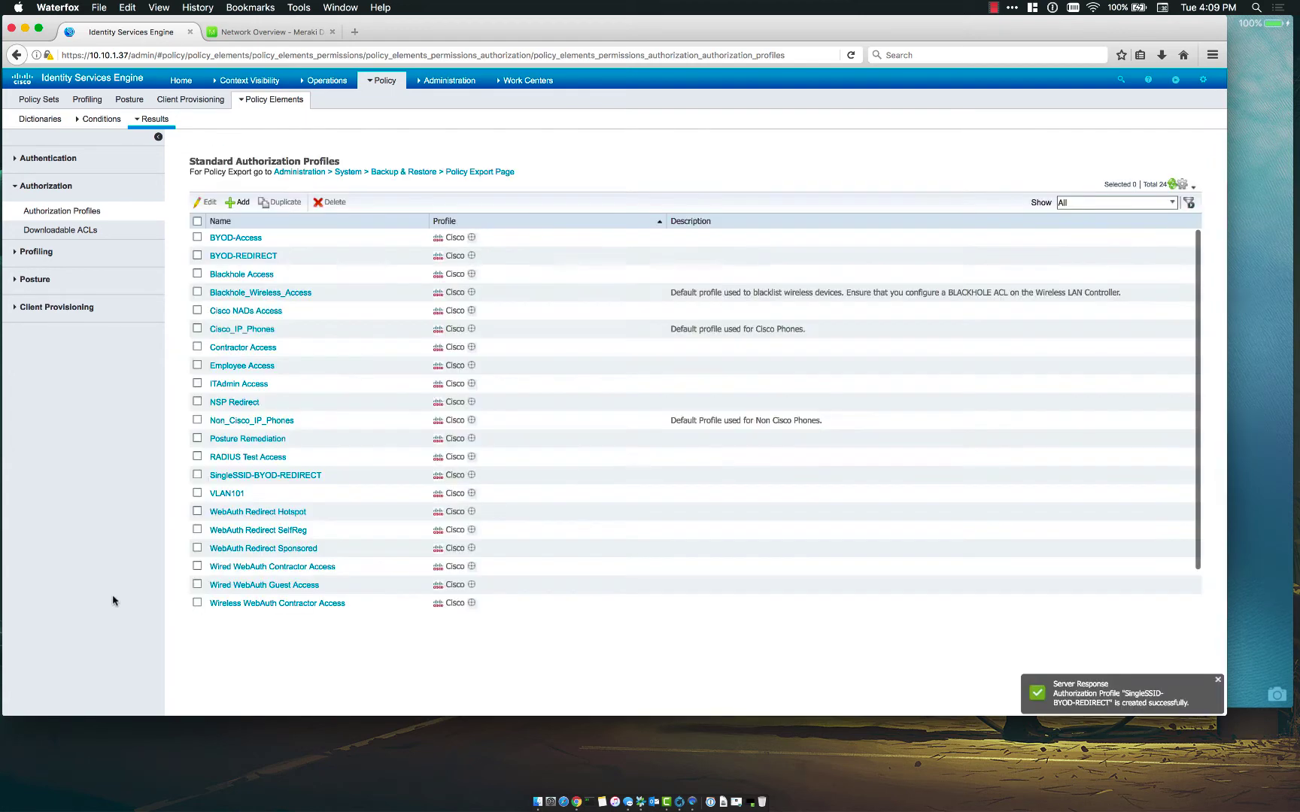
{"action": "left_click", "coordinate": [282, 35]}
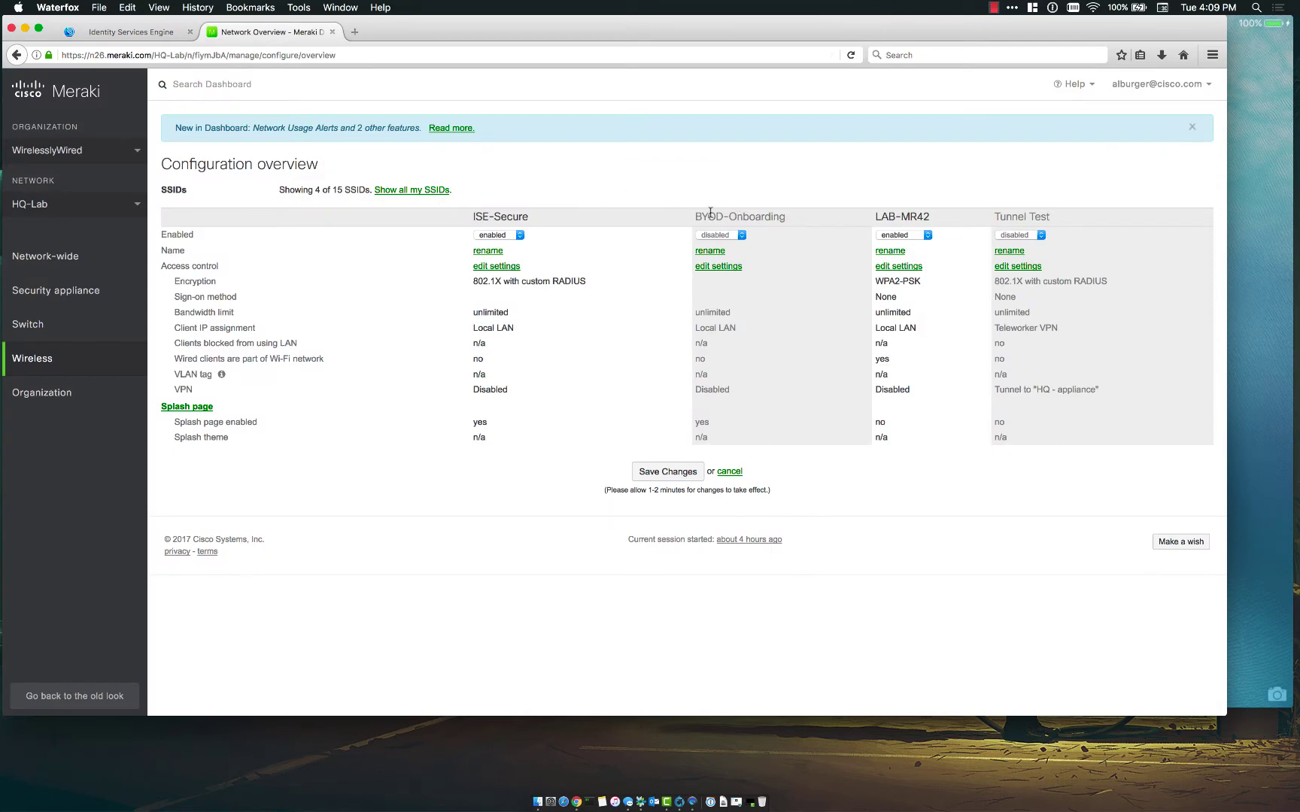
{"action": "left_click_drag", "start_coordinate": [698, 214], "coordinate": [788, 219]}
{"action": "left_click_drag", "start_coordinate": [531, 217], "coordinate": [470, 219]}
{"action": "left_click", "coordinate": [137, 33]}
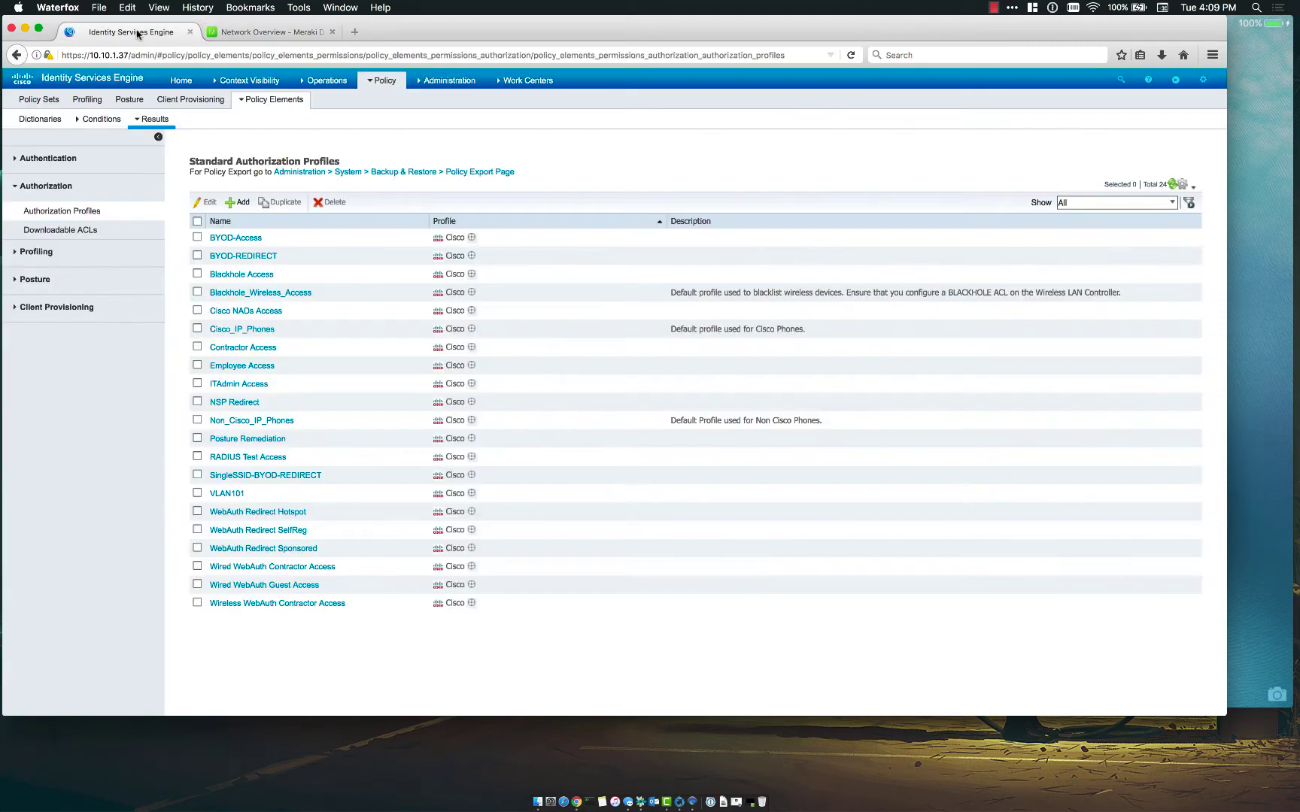
- Open the Policy Sets and show the Wireless policy set's rules
{"action": "left_click", "coordinate": [383, 81]}
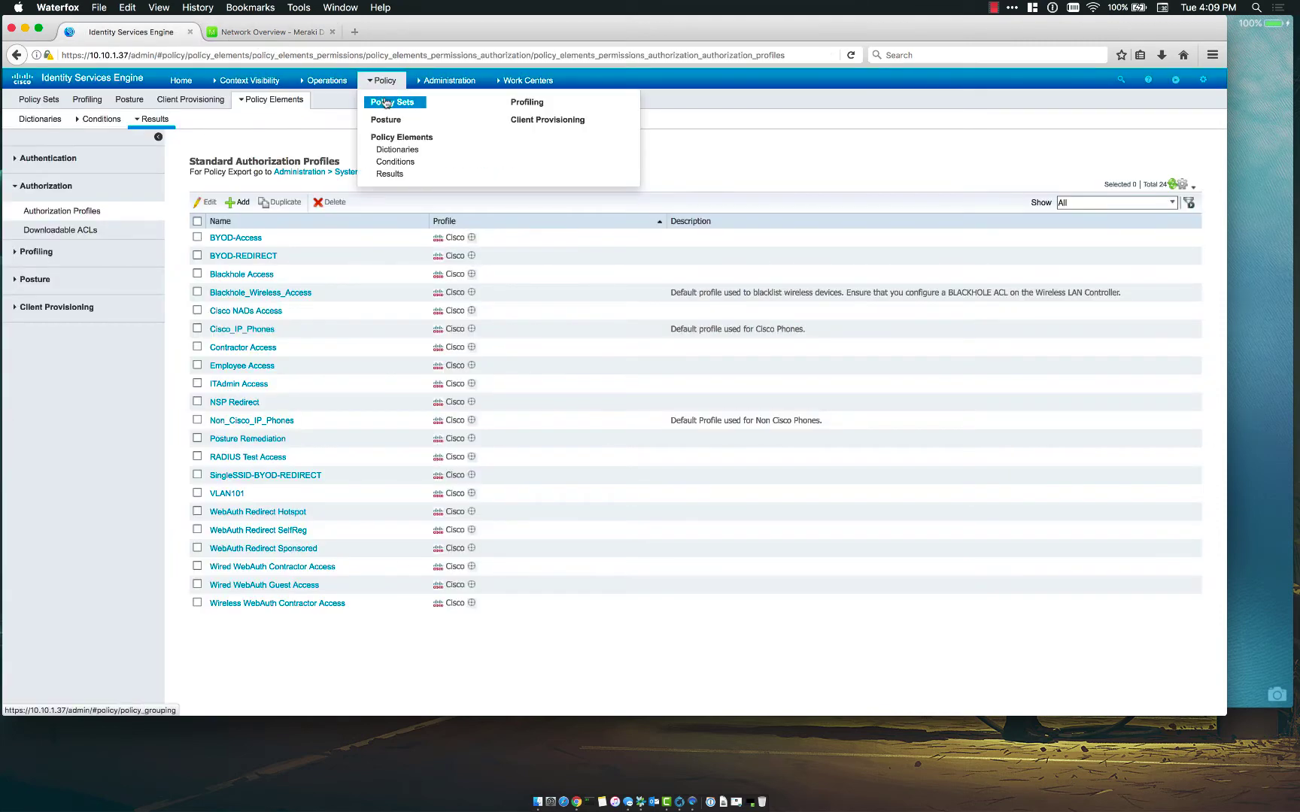
{"action": "left_click", "coordinate": [385, 103]}
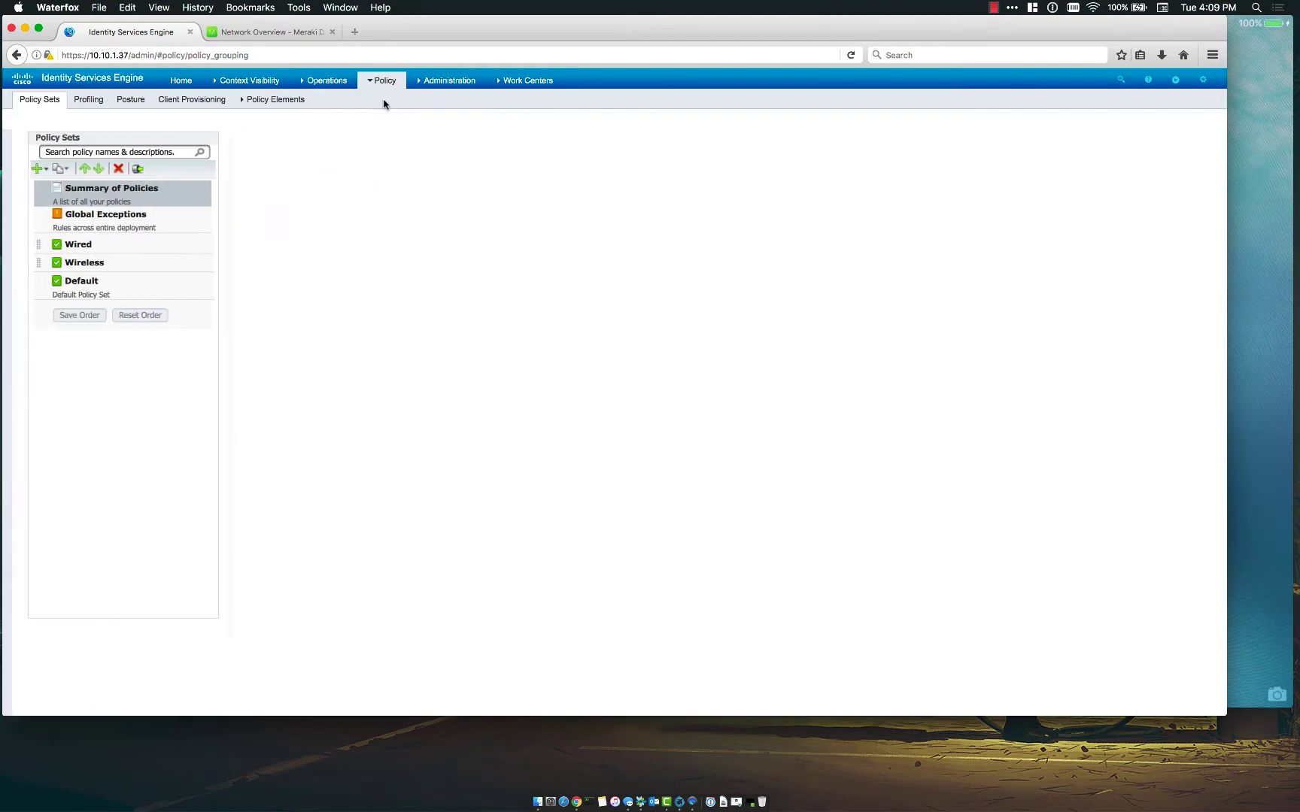
{"action": "left_click", "coordinate": [82, 265]}
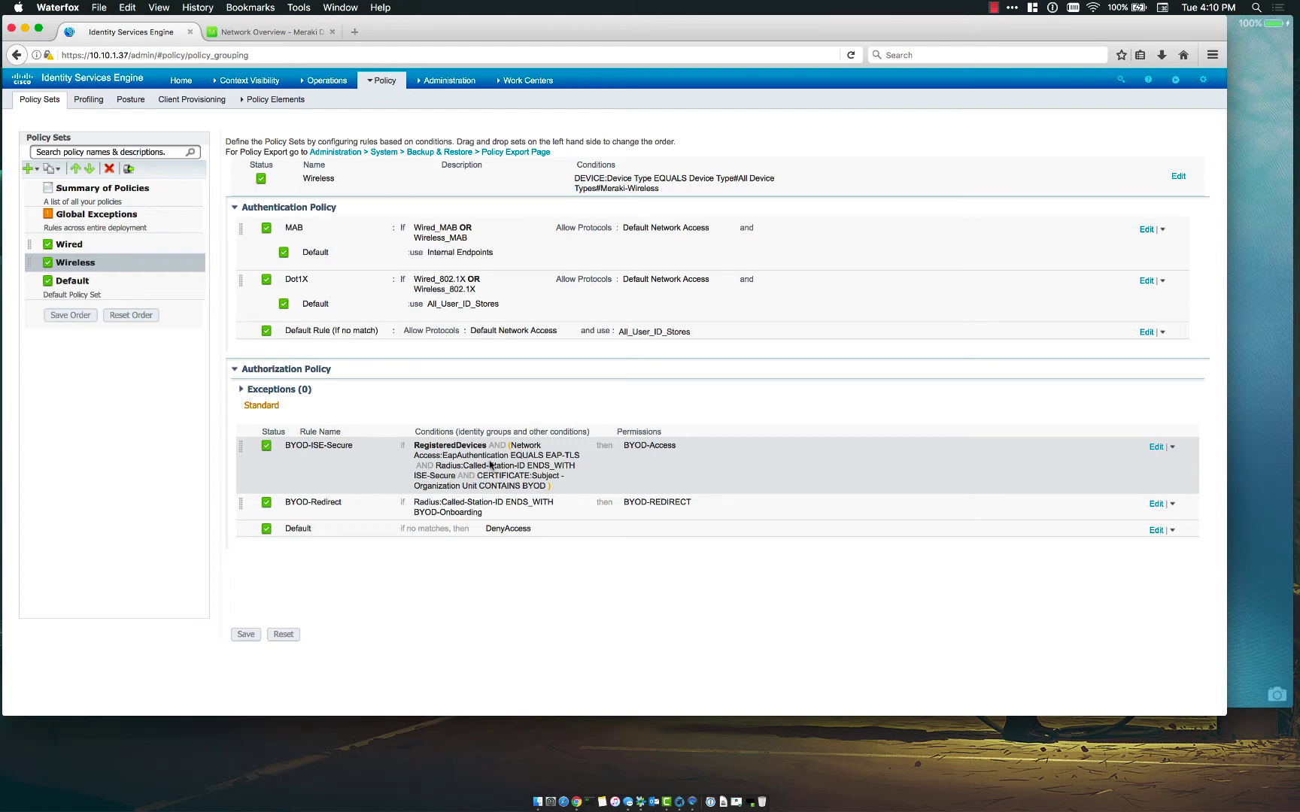
- Duplicate the BYOD-ISE-Secure rule and rename the copy BYOD-ISE-Secure-Onboard
{"action": "left_click", "coordinate": [1172, 446]}
{"action": "left_click", "coordinate": [1125, 489]}
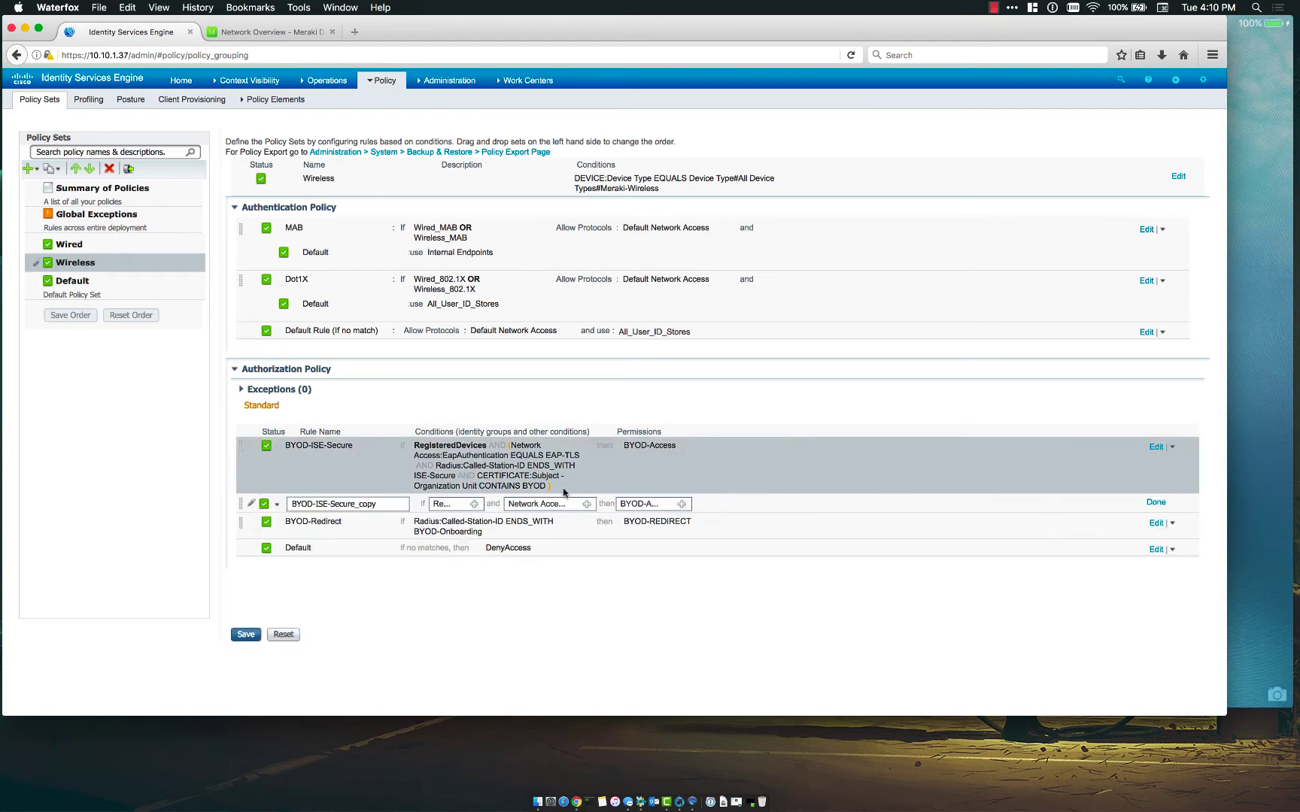
{"action": "left_click_drag", "start_coordinate": [375, 504], "coordinate": [322, 504]}
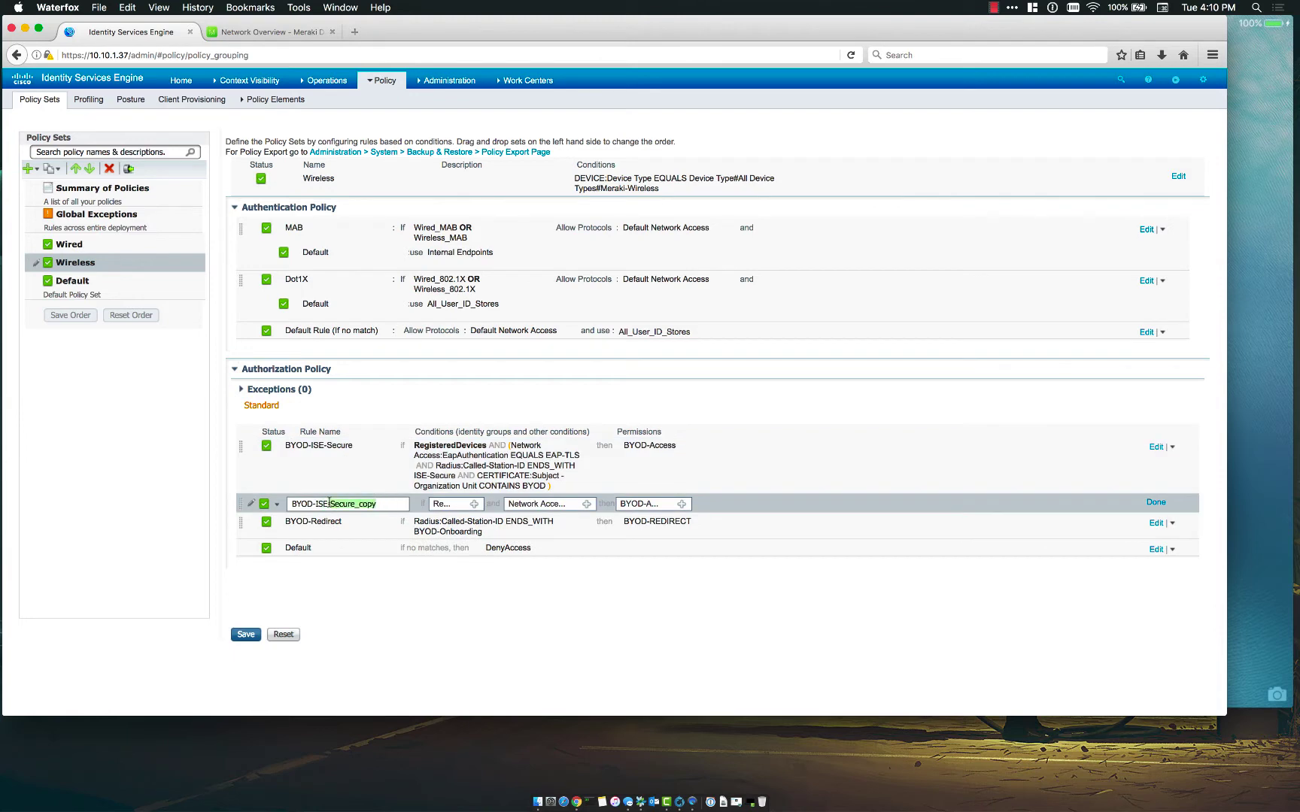
{"action": "type", "text": "Secure"}
- Remove RegisteredDevices from the Onboard rule and change EAP-TLS to EAP-MSCHAPv2
{"action": "left_click", "coordinate": [474, 504]}
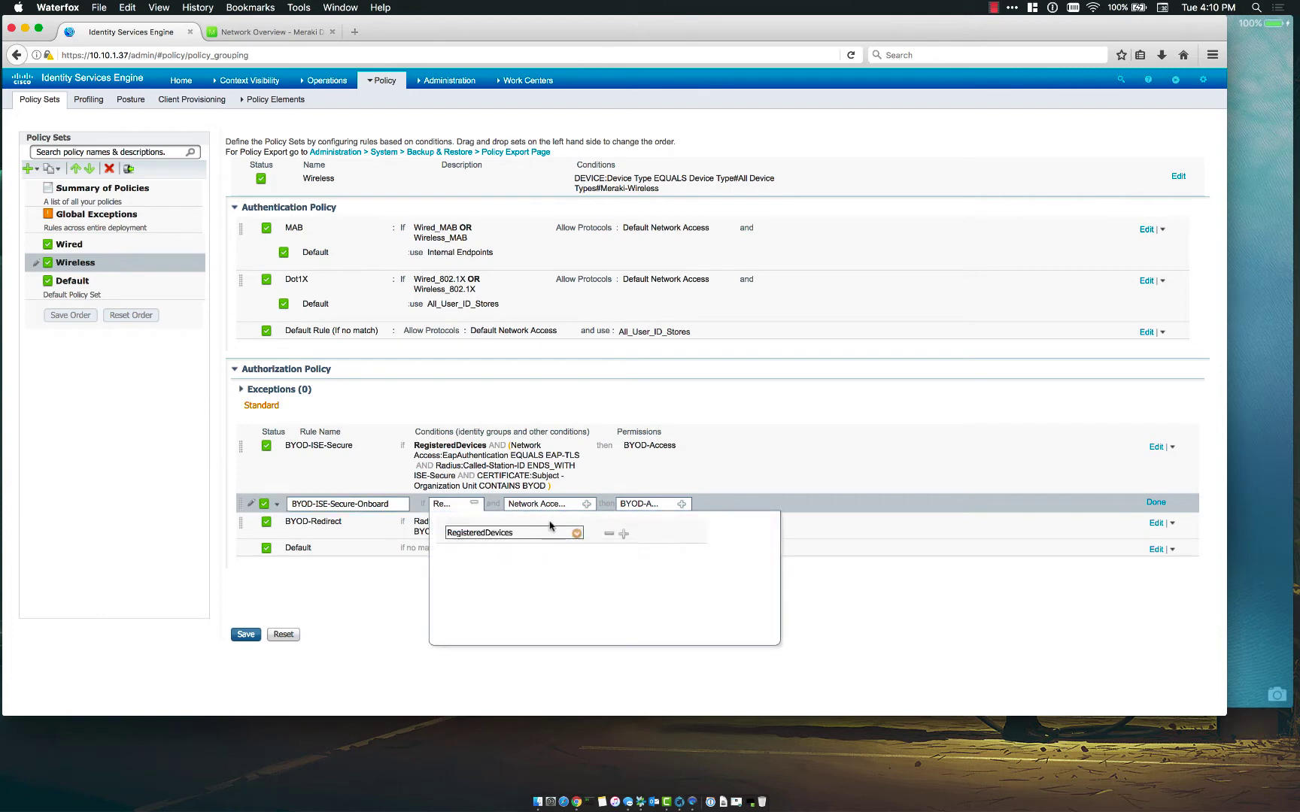
{"action": "left_click", "coordinate": [606, 535]}
{"action": "left_click", "coordinate": [474, 504]}
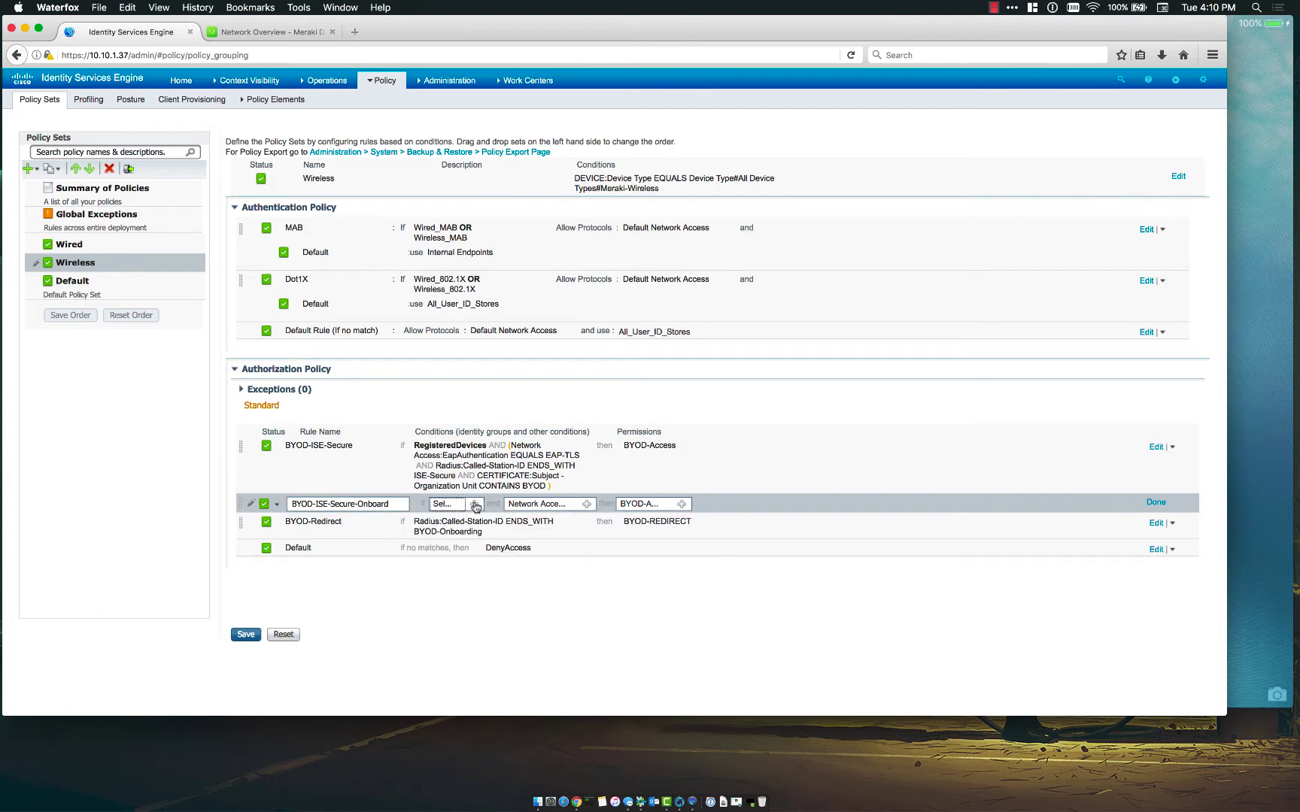
{"action": "left_click", "coordinate": [586, 504]}
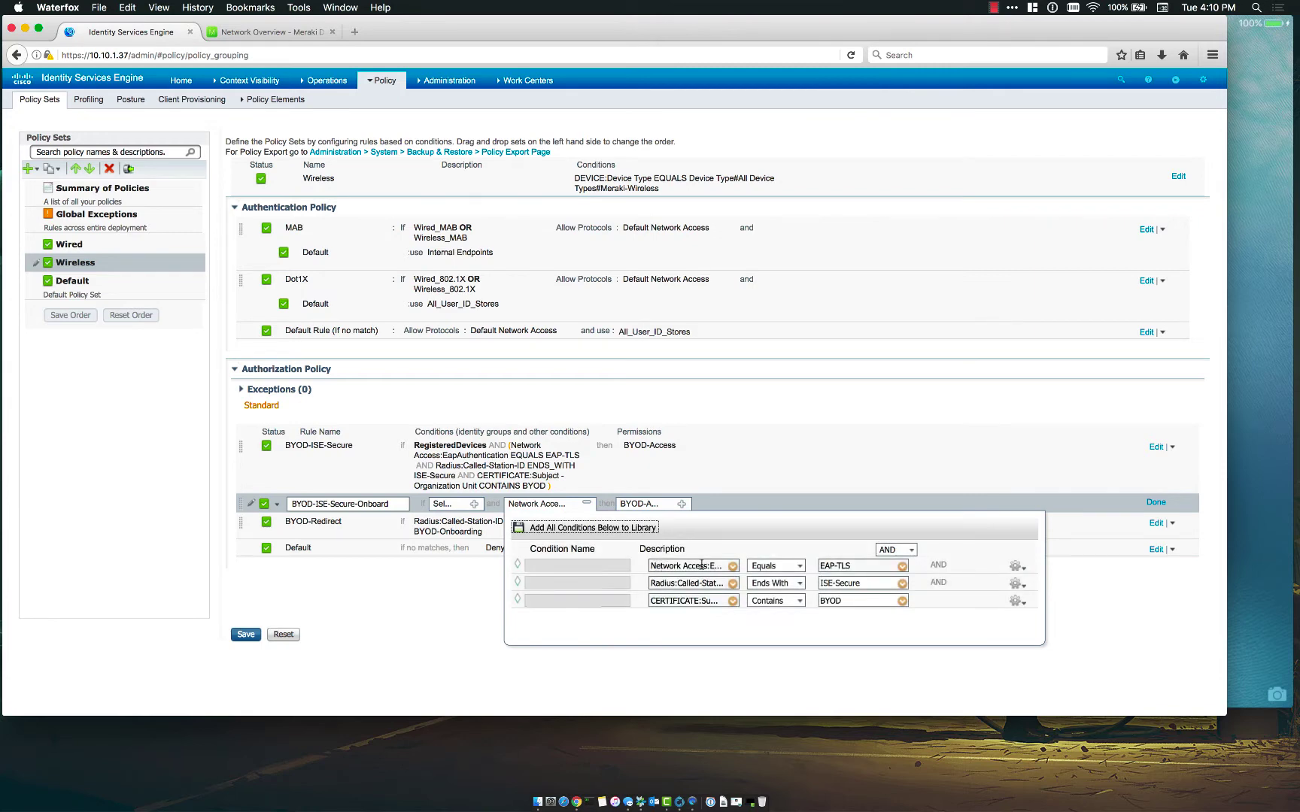
{"action": "left_click", "coordinate": [902, 566]}
{"action": "left_click", "coordinate": [950, 405]}
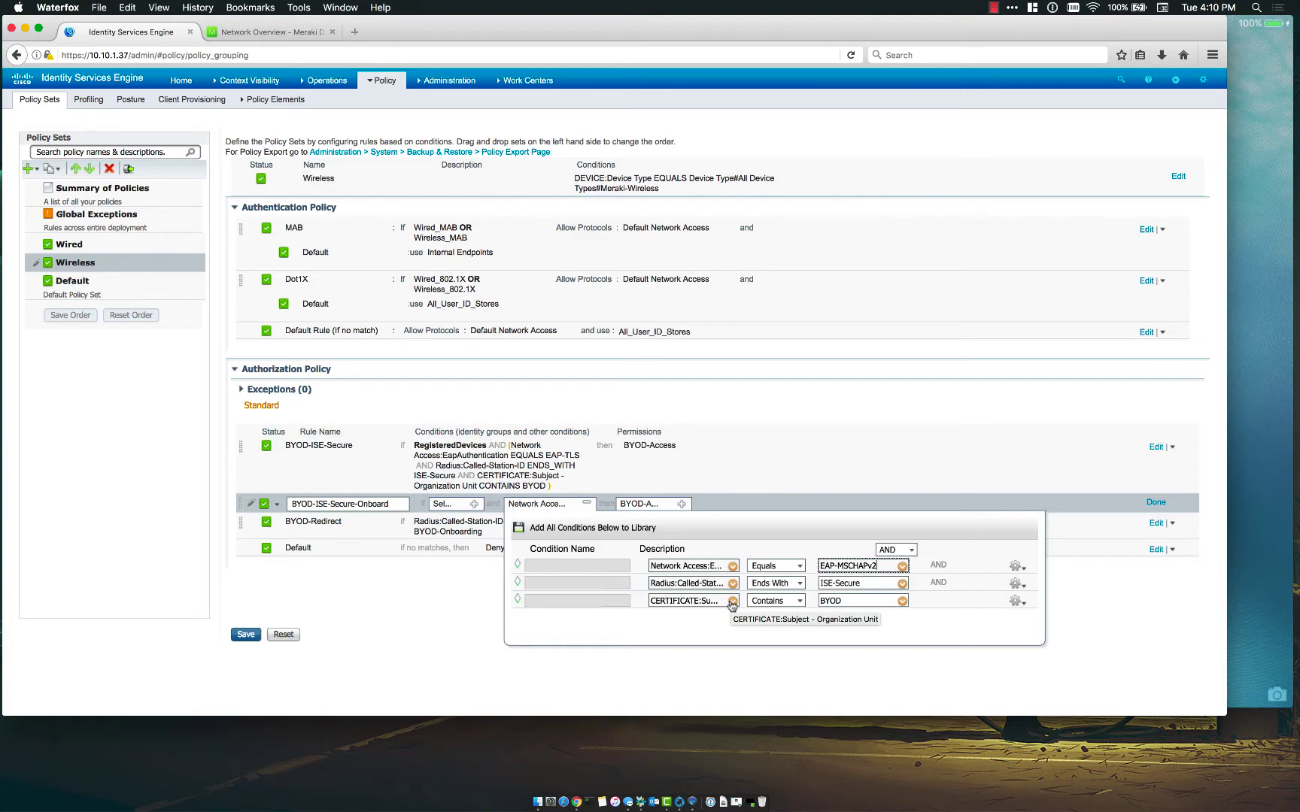
- Replace the certificate condition with alnet:ExternalGroups Equals alnet.us/Users/Domain Users
{"action": "left_click", "coordinate": [732, 602]}
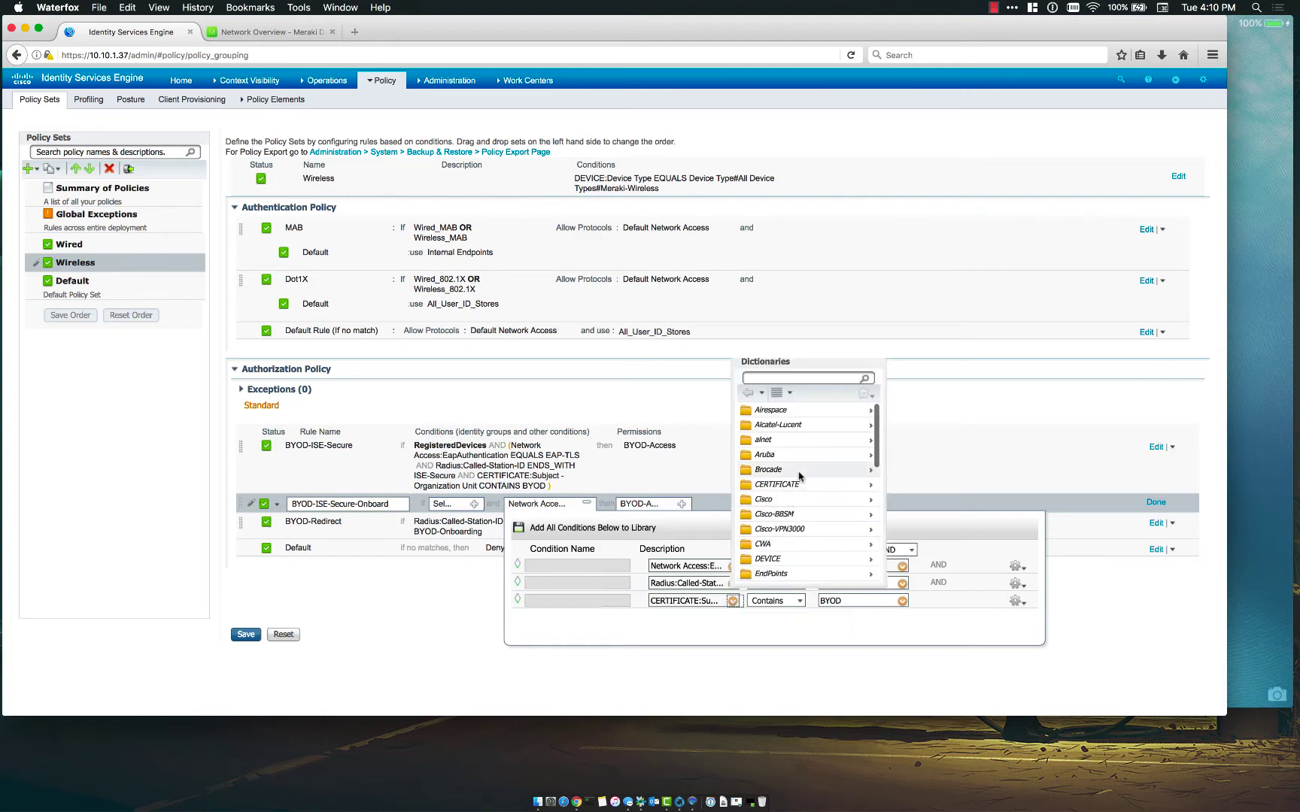
{"action": "scroll", "coordinate": [799, 475], "scroll_direction": "down", "scroll_amount": 3}
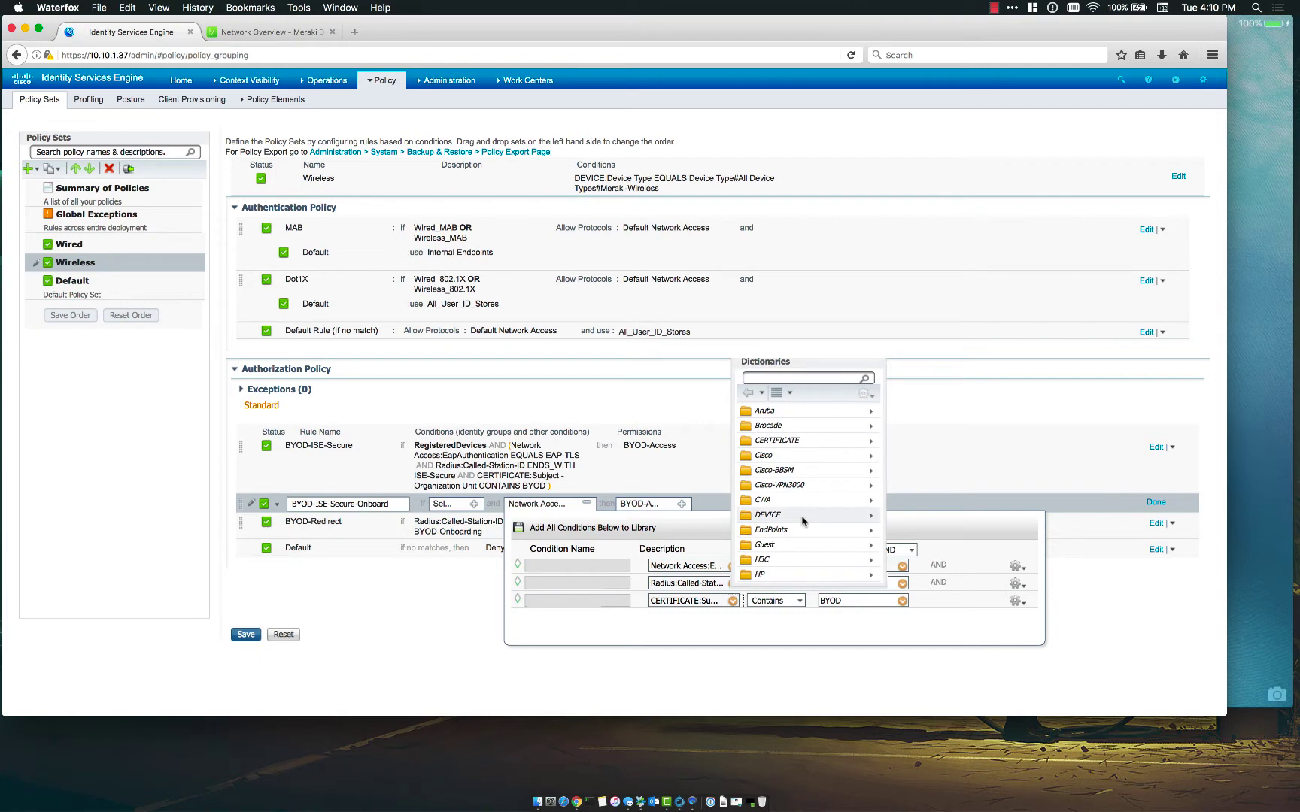
{"action": "scroll", "coordinate": [800, 489], "scroll_direction": "up", "scroll_amount": 3}
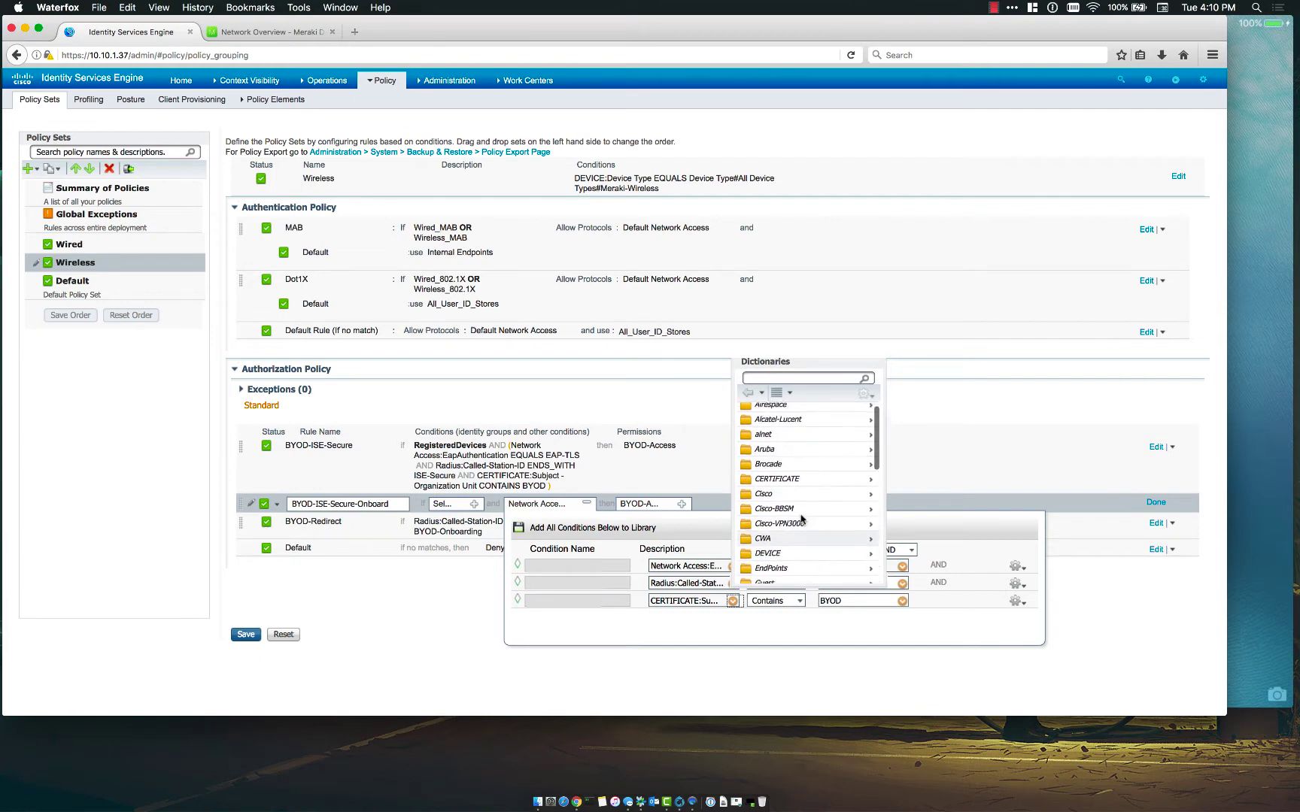
{"action": "left_click", "coordinate": [792, 443]}
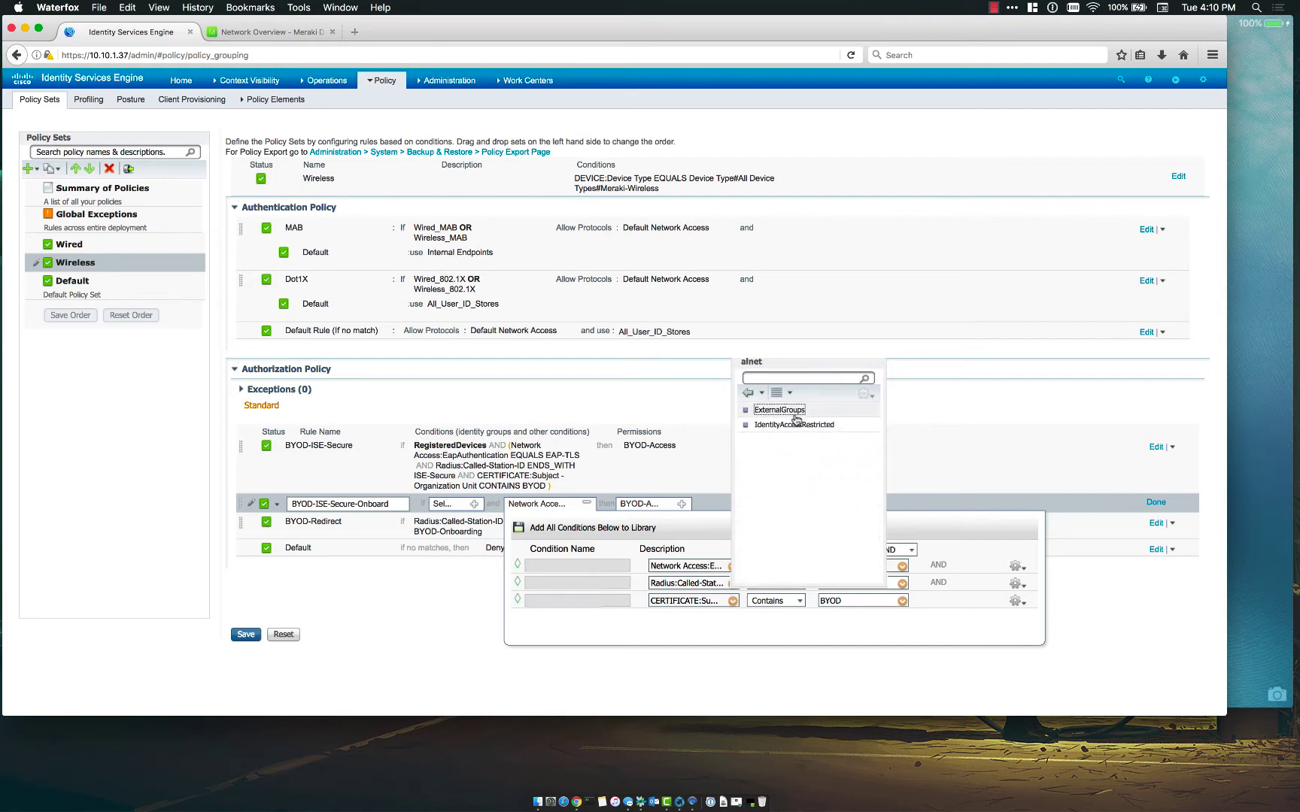
{"action": "left_click", "coordinate": [748, 393]}
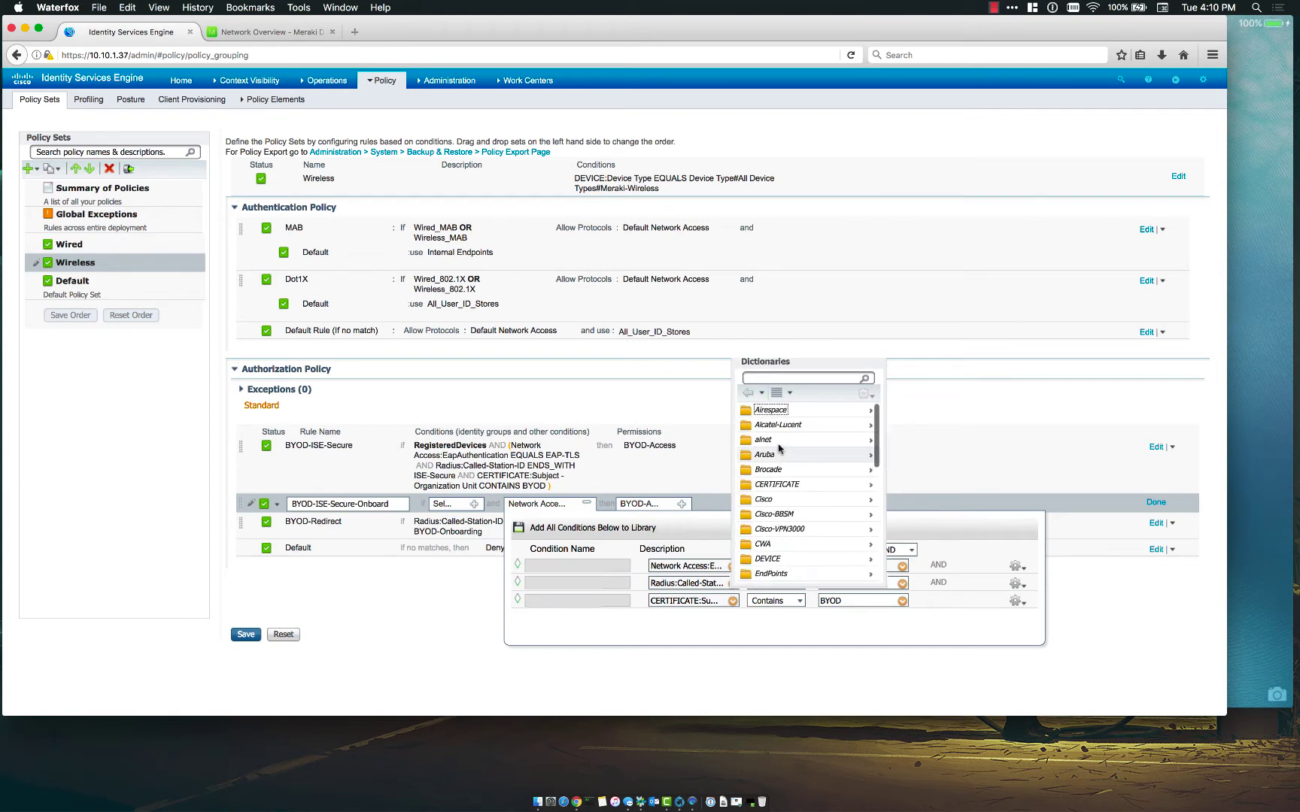
{"action": "left_click", "coordinate": [777, 441]}
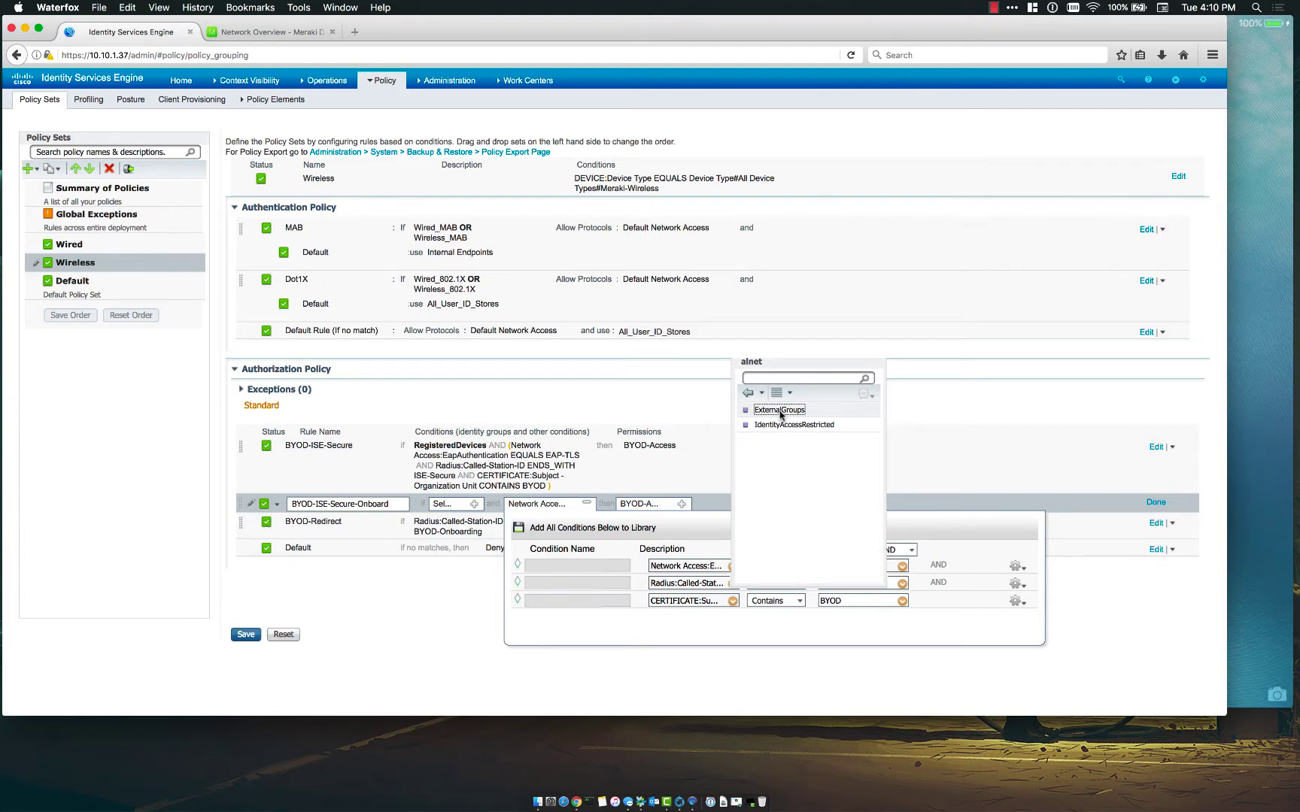
{"action": "left_click", "coordinate": [780, 411]}
{"action": "left_click", "coordinate": [902, 600]}
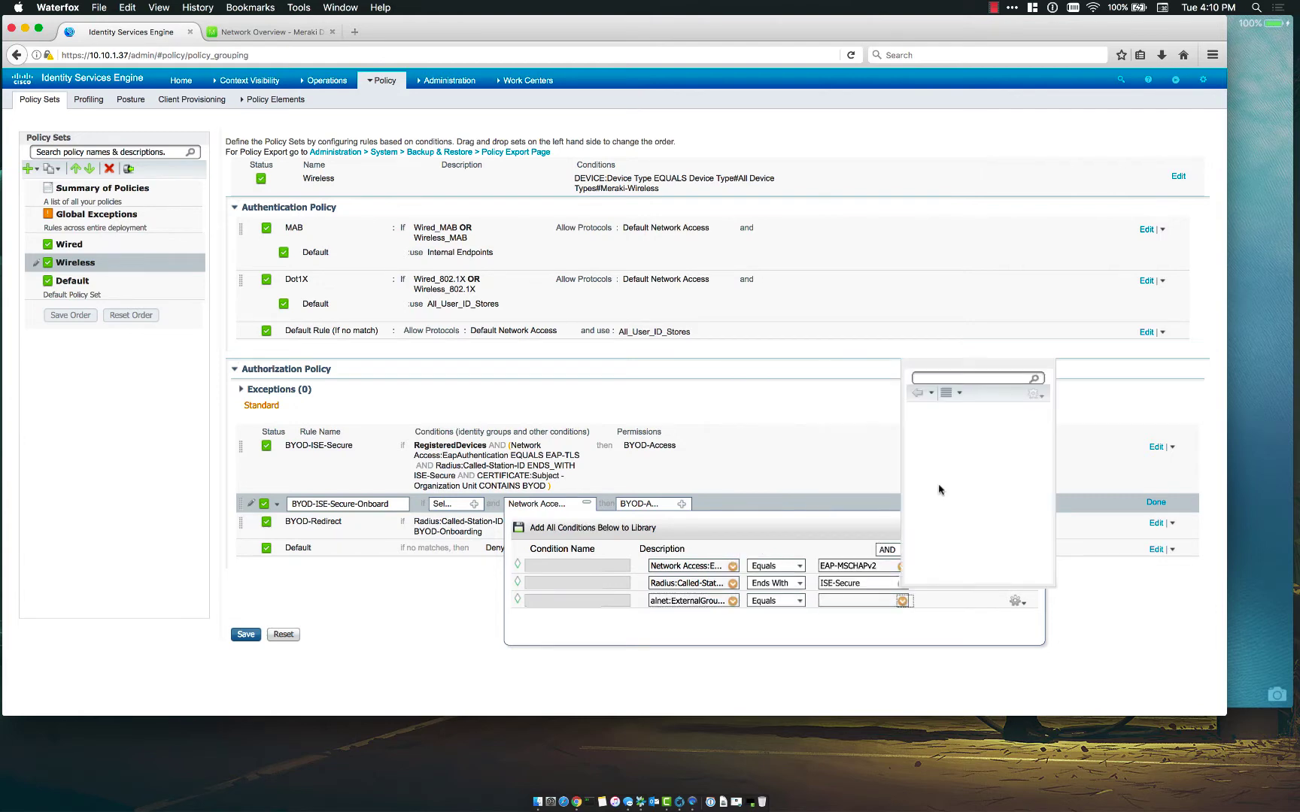
{"action": "left_click", "coordinate": [953, 428]}
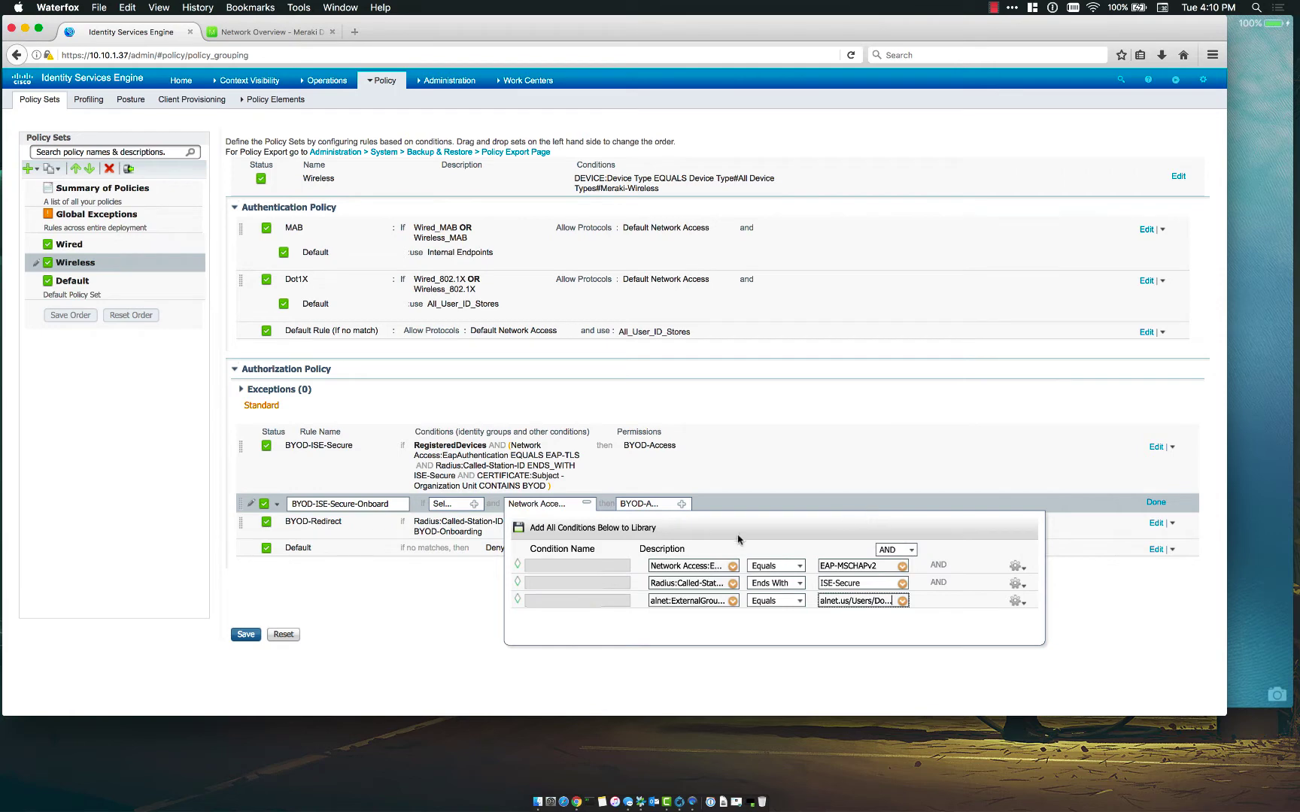
{"action": "left_click", "coordinate": [737, 627]}
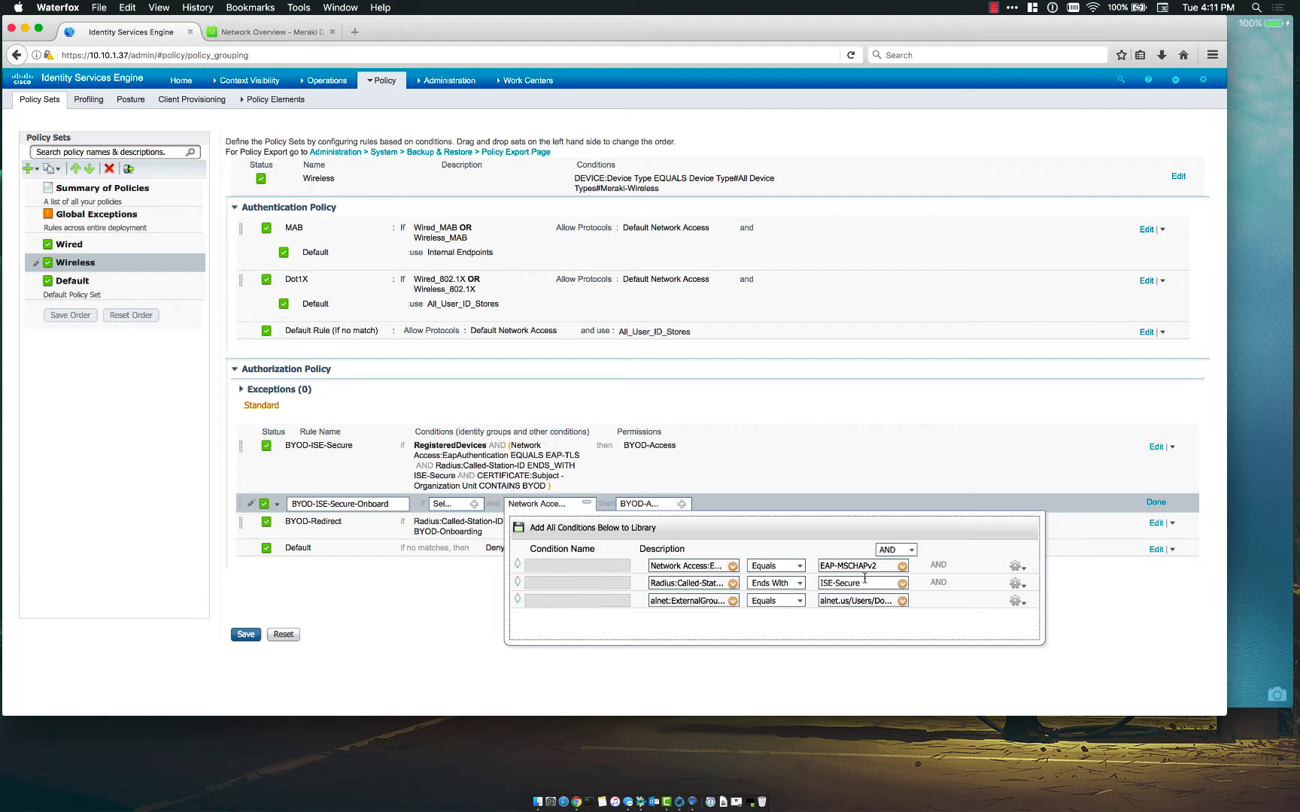
- Set the Onboard rule's permission to Standard > SingleSSID-BYOD-REDIRECT
{"action": "left_click", "coordinate": [684, 506]}
{"action": "left_click", "coordinate": [744, 534]}
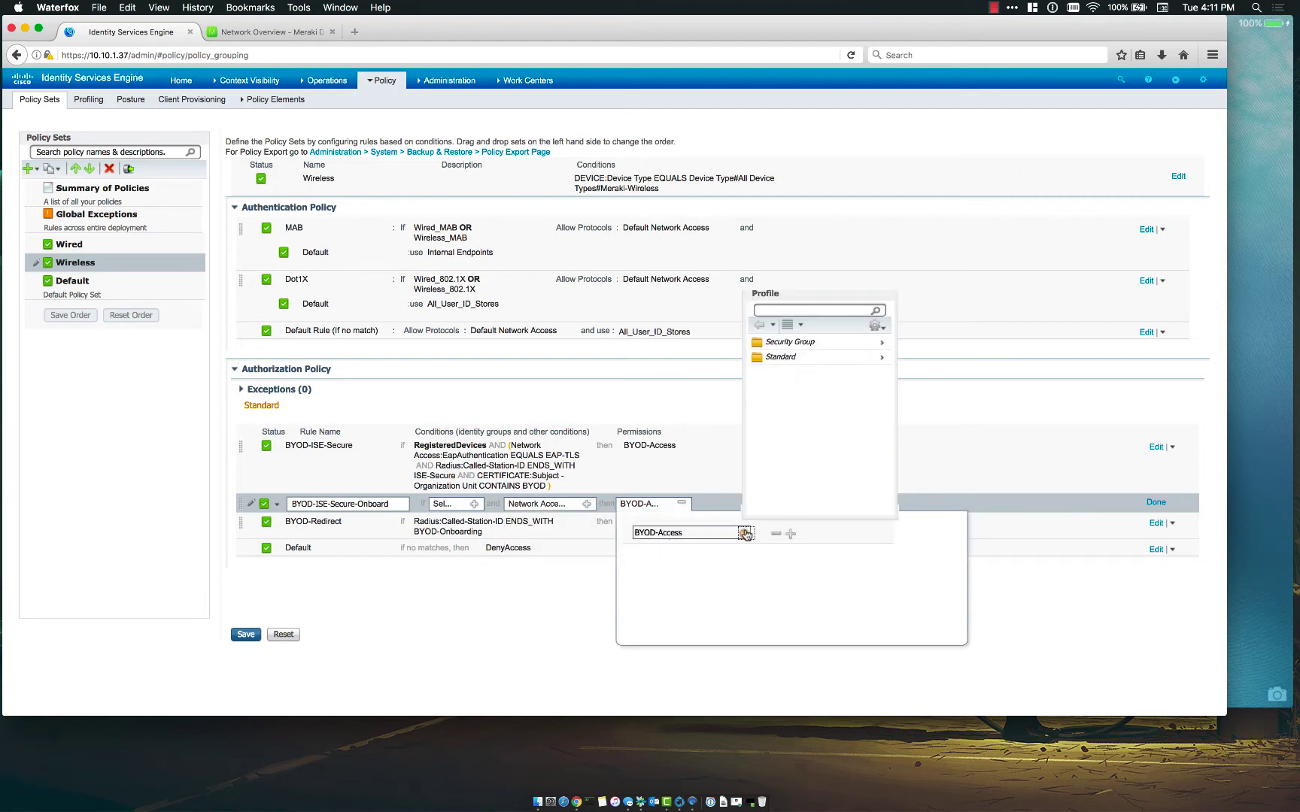
{"action": "left_click", "coordinate": [806, 358]}
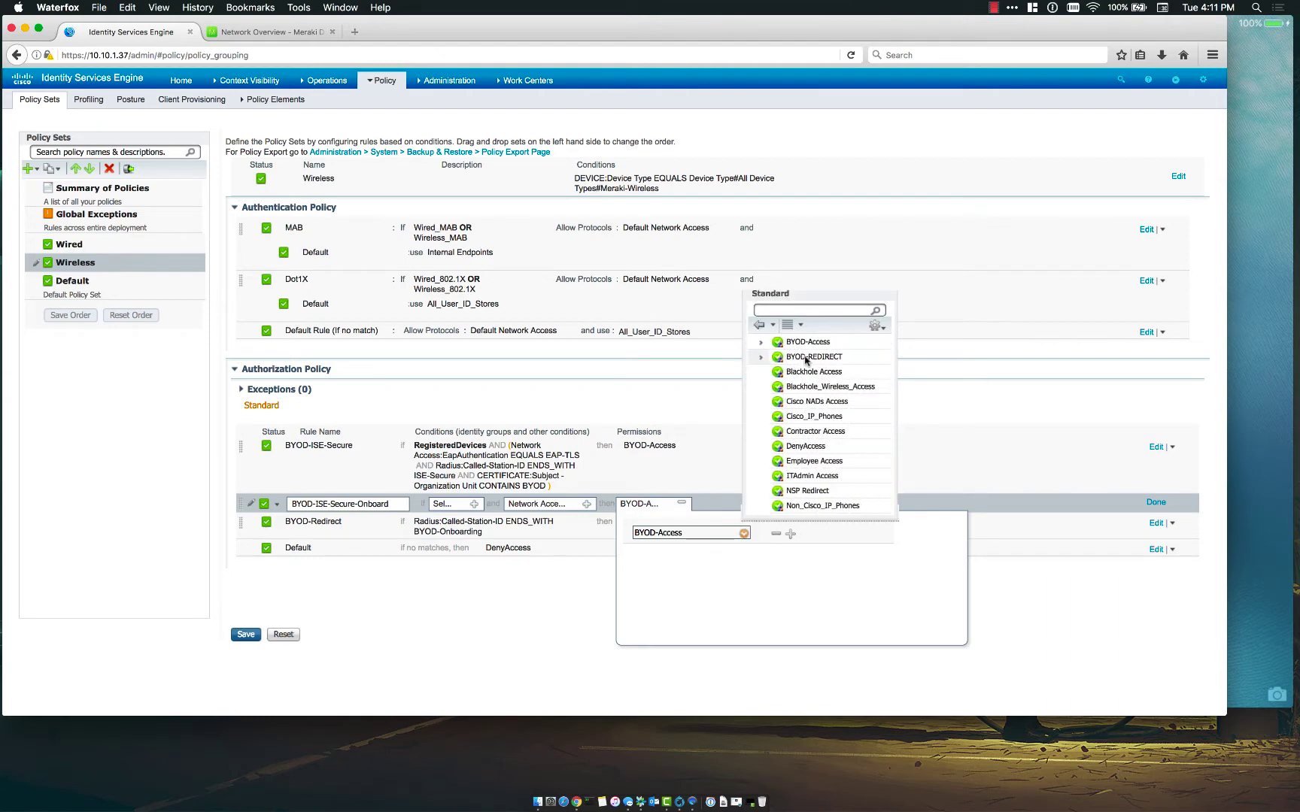
{"action": "scroll", "coordinate": [818, 413], "scroll_direction": "down", "scroll_amount": 5}
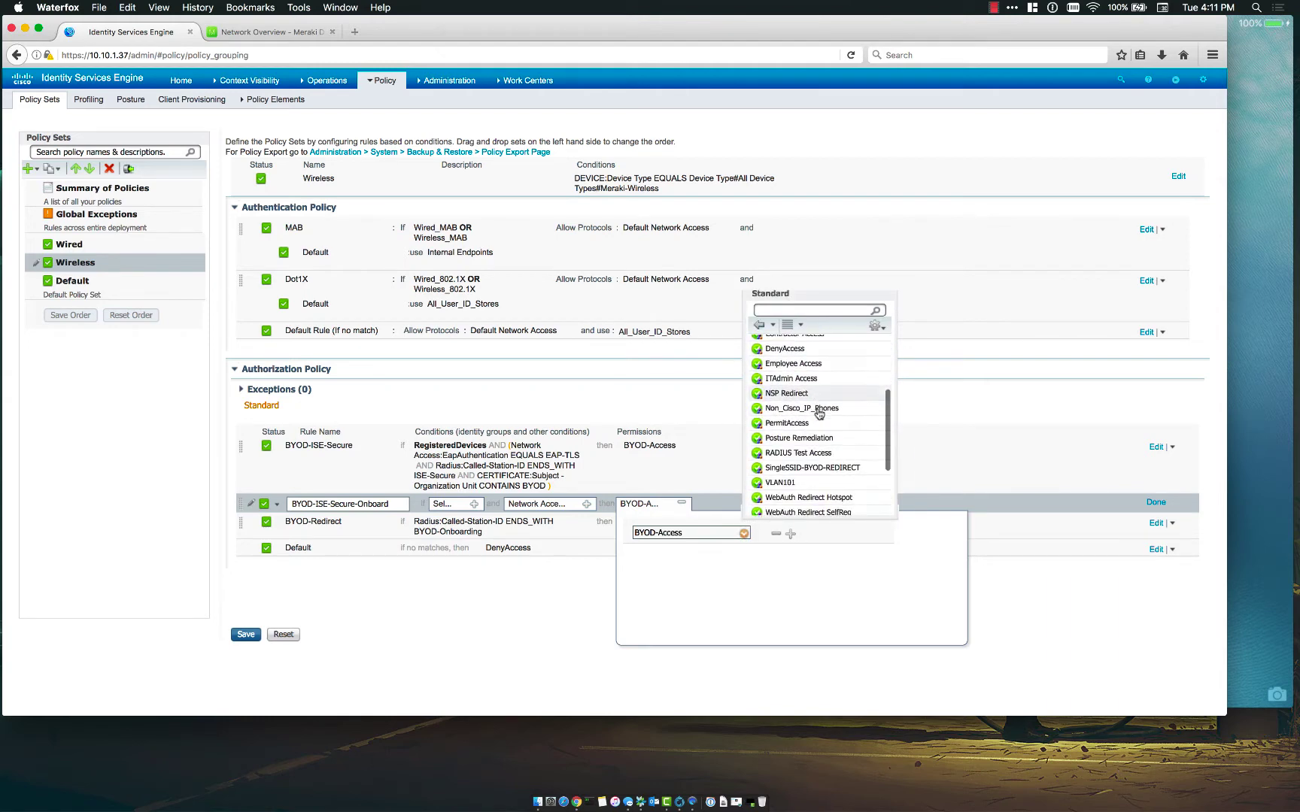
{"action": "left_click", "coordinate": [808, 467]}
{"action": "left_click", "coordinate": [683, 503]}
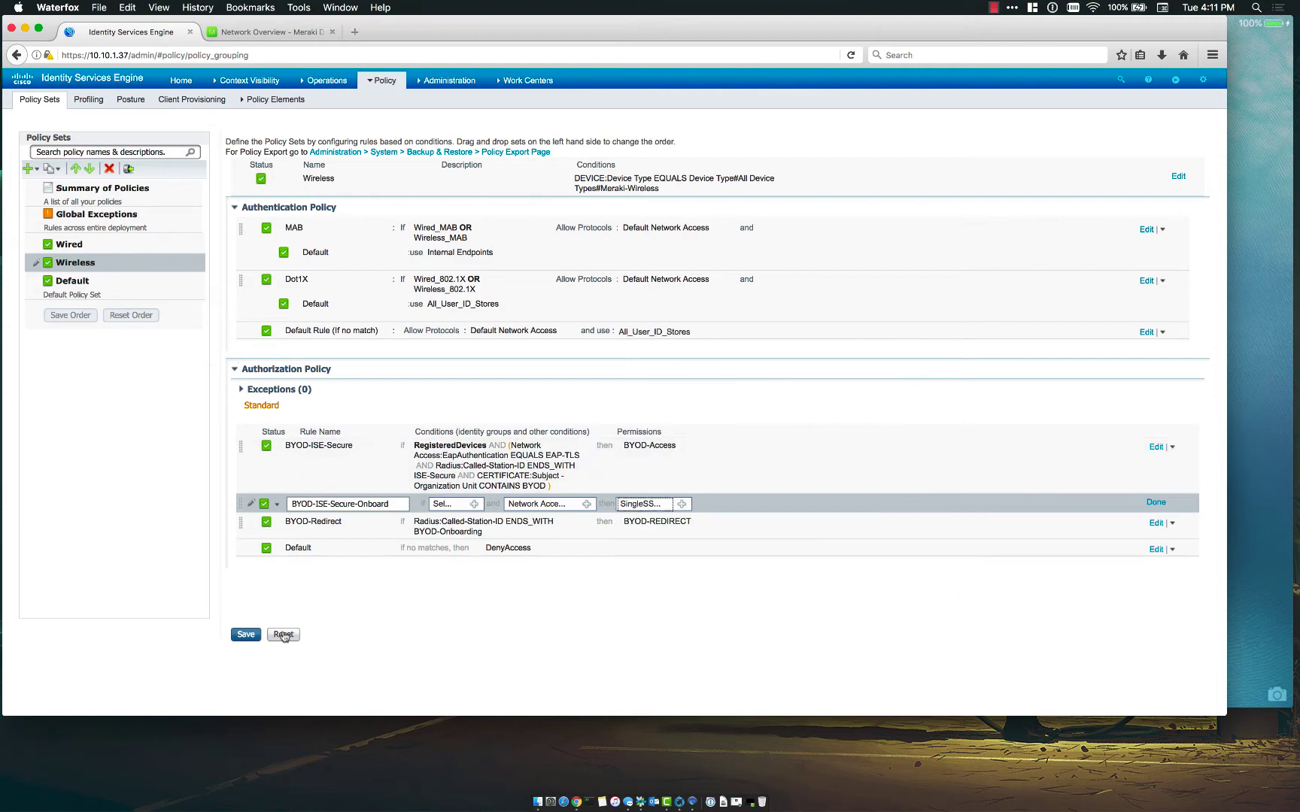
- Try saving the policy, then dismiss the 'policy does not exist' error and unsaved-changes alert
{"action": "left_click", "coordinate": [246, 634]}
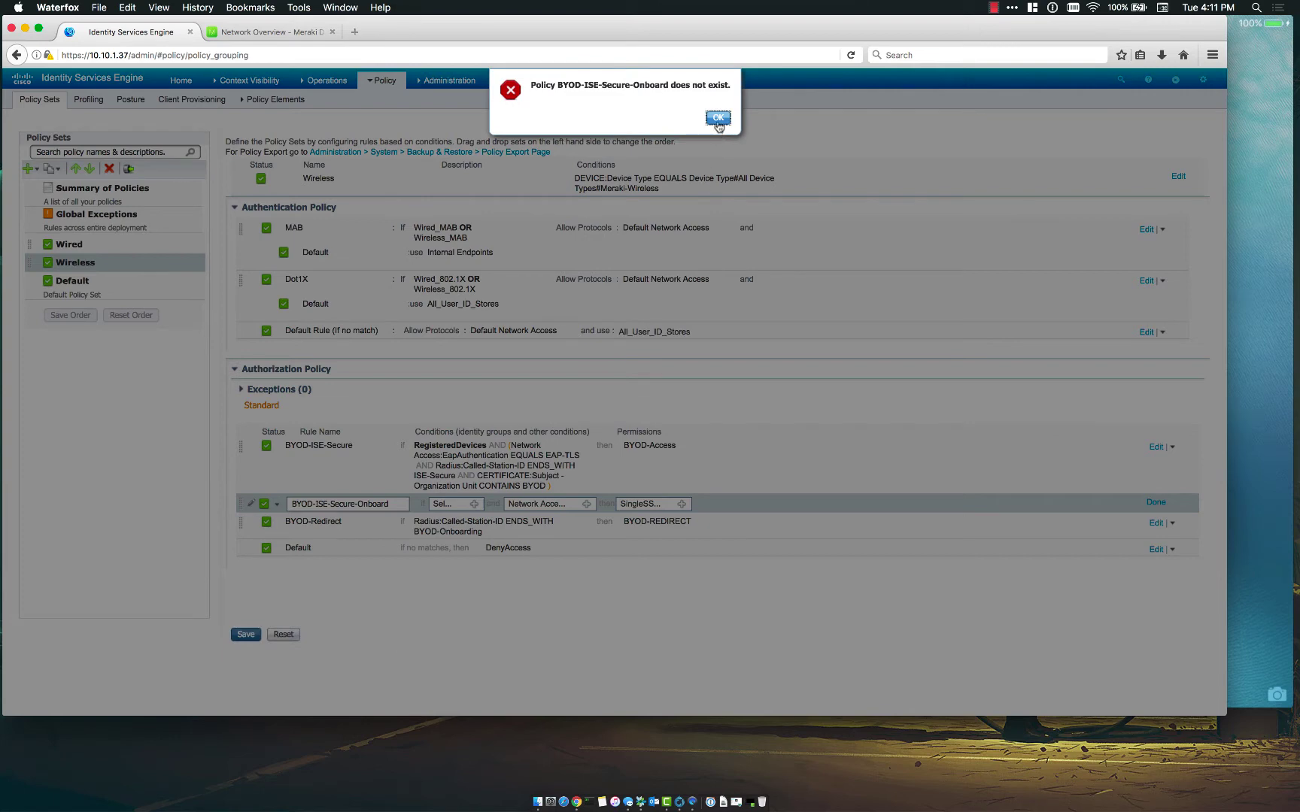
{"action": "left_click", "coordinate": [719, 118]}
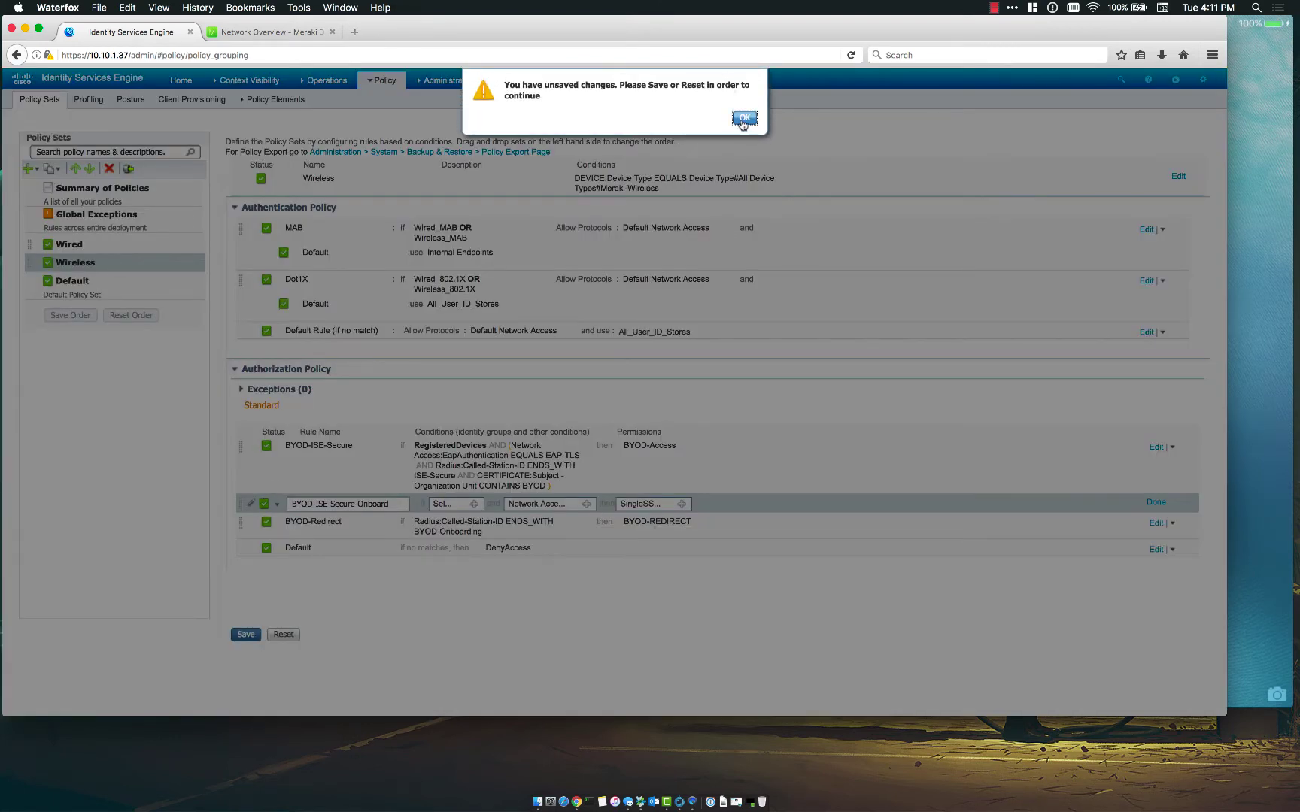
{"action": "left_click", "coordinate": [742, 119]}
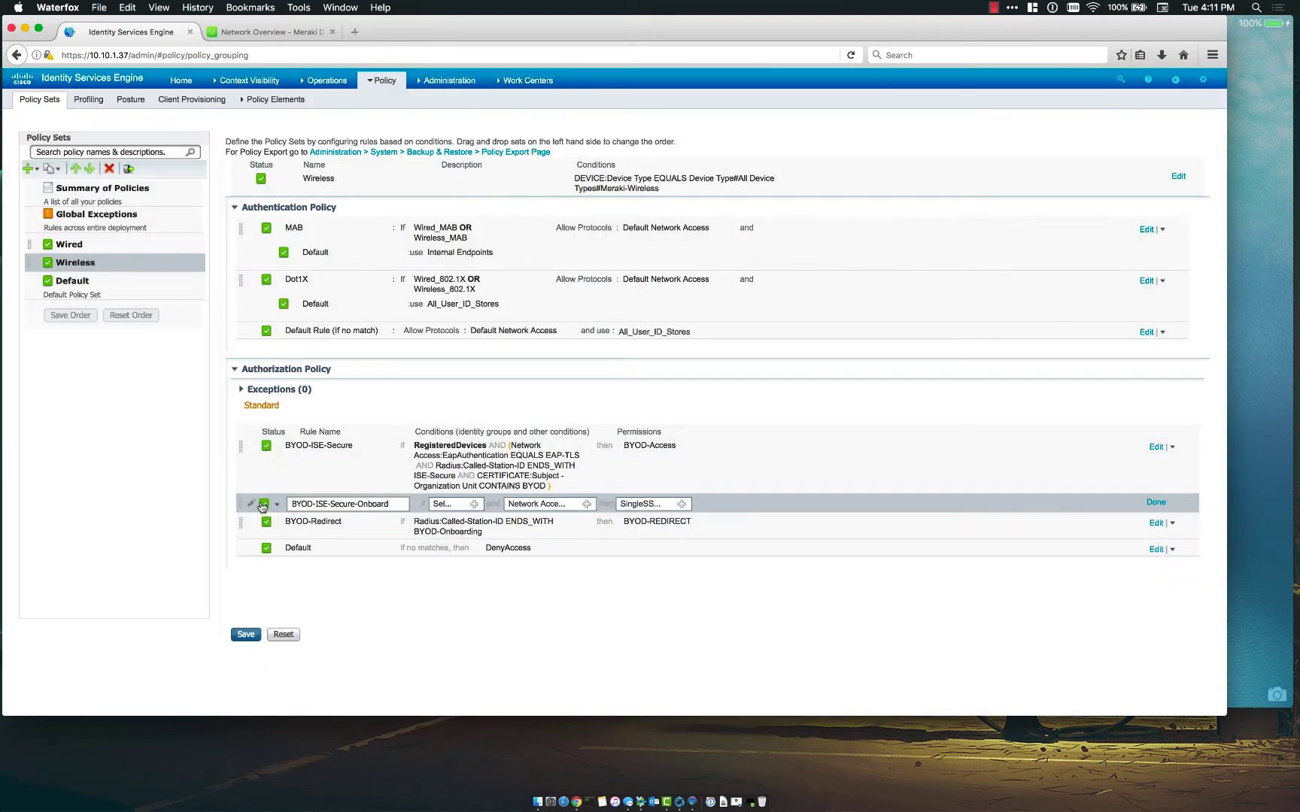
- Change the BYOD-ISE-Secure-Onboard identity group to Any and save the Wireless policy set
{"action": "left_click", "coordinate": [474, 504]}
{"action": "left_click", "coordinate": [576, 533]}
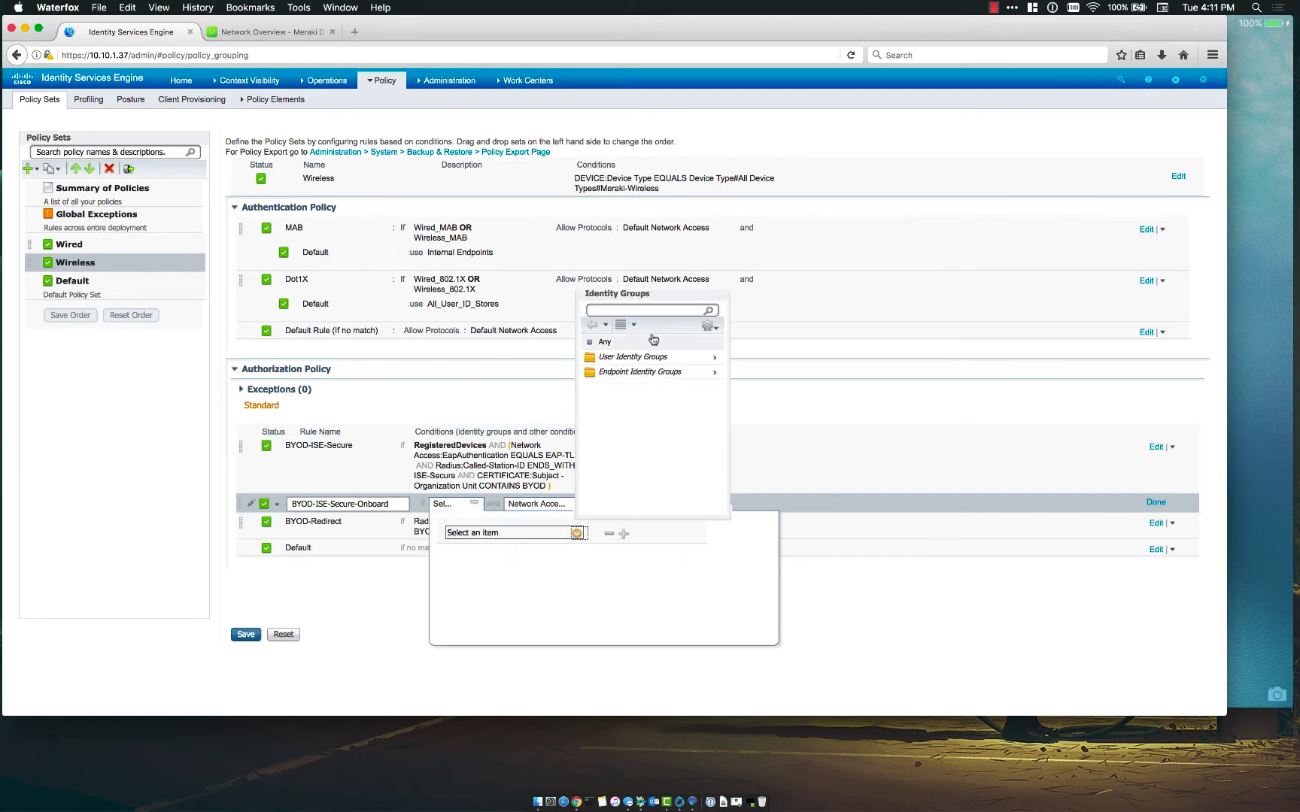
{"action": "left_click", "coordinate": [611, 342]}
{"action": "left_click", "coordinate": [244, 634]}
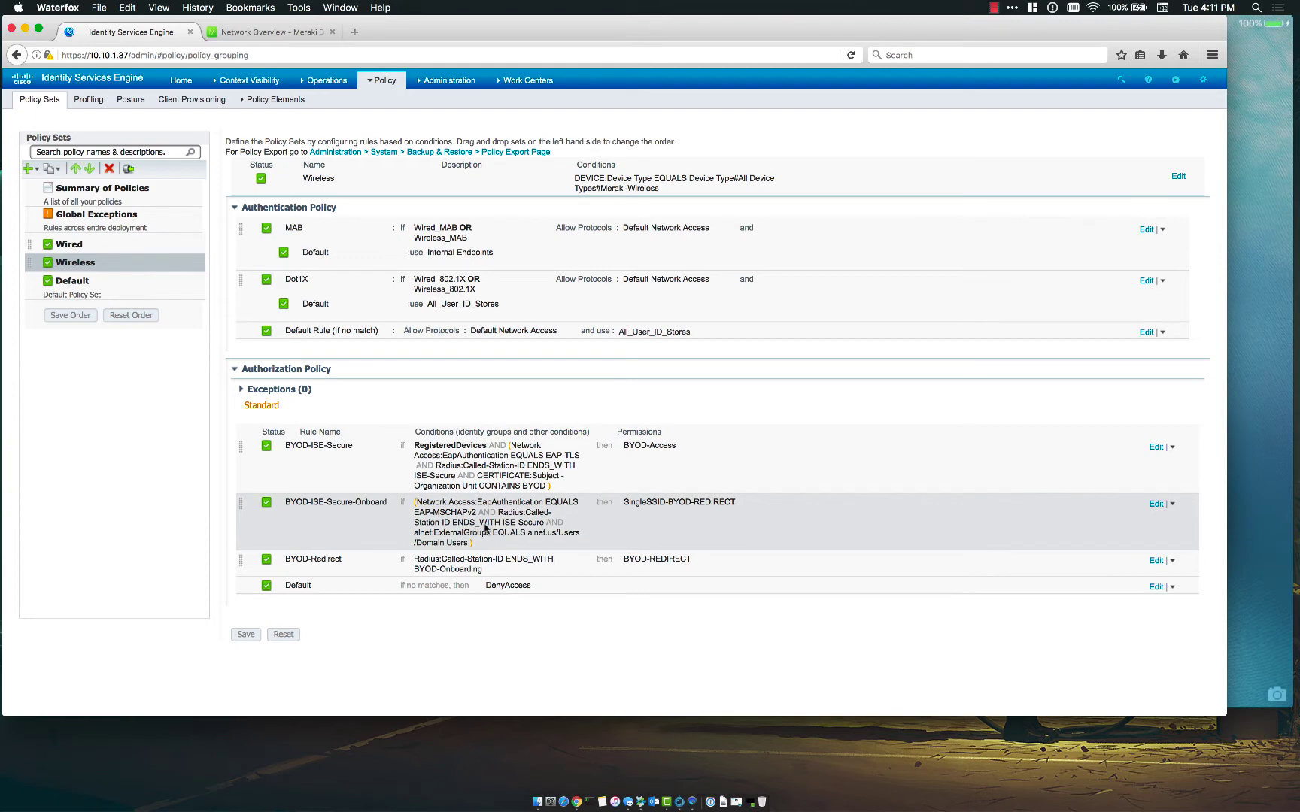
- Bring the QuickTime iPad mirror window to the front beside the ISE policy
{"action": "left_click", "coordinate": [1260, 470]}
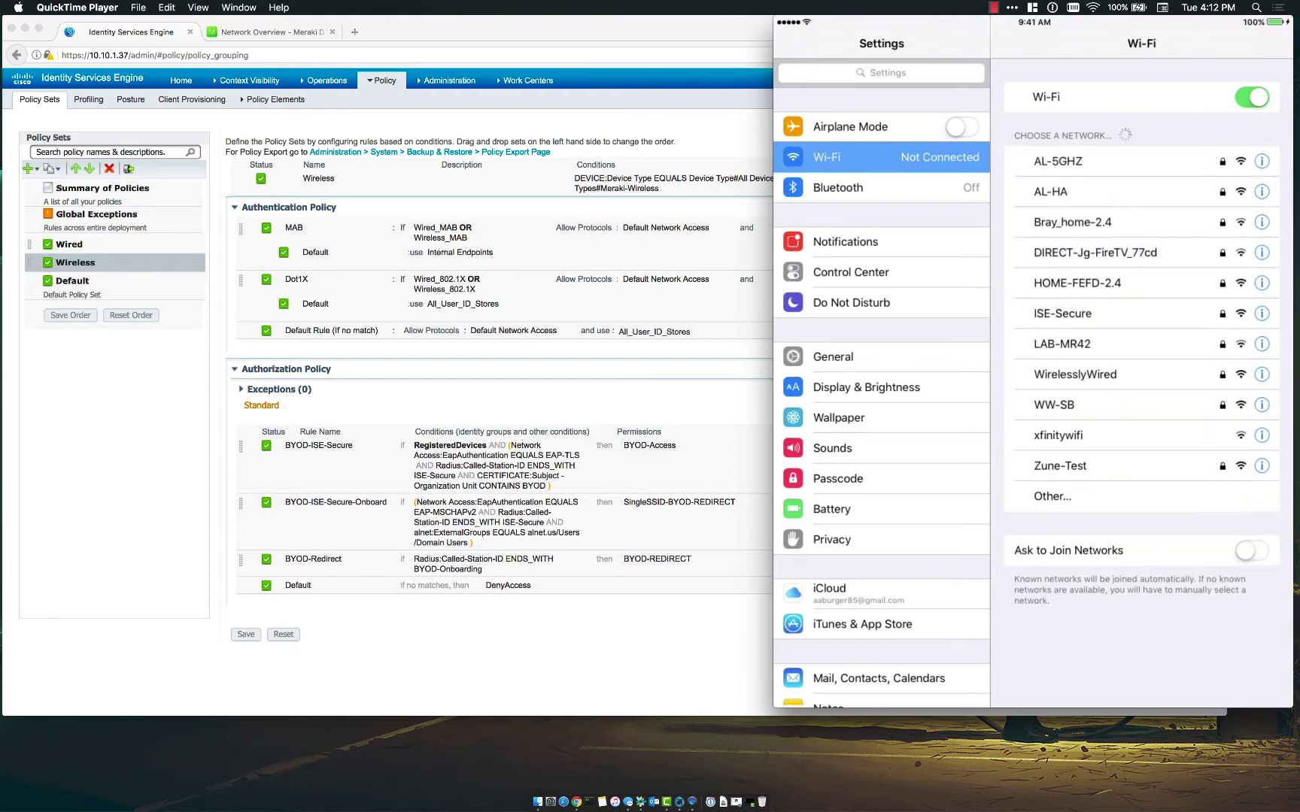
- Select the ISE-Secure network on the iPad and enter the username
{"action": "left_click", "coordinate": [1062, 313]}
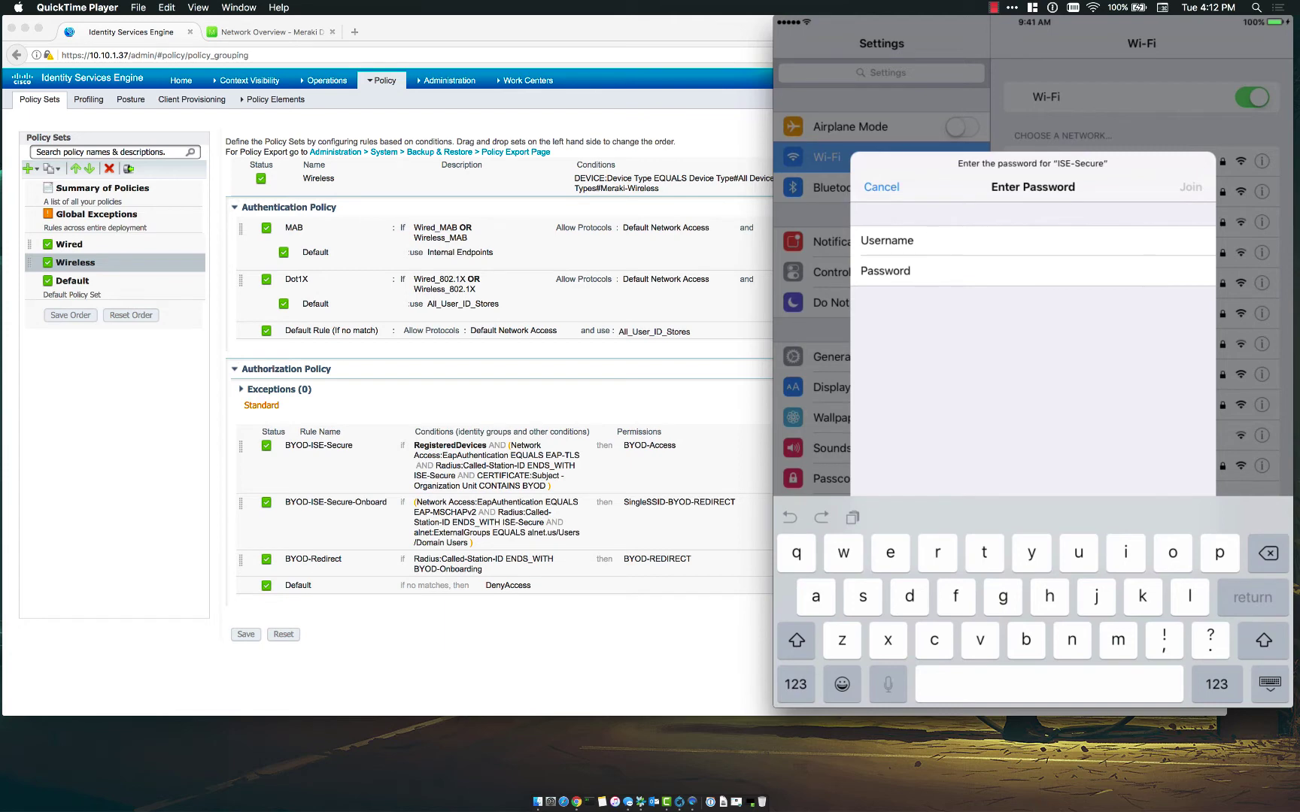
{"action": "type", "text": "user"}
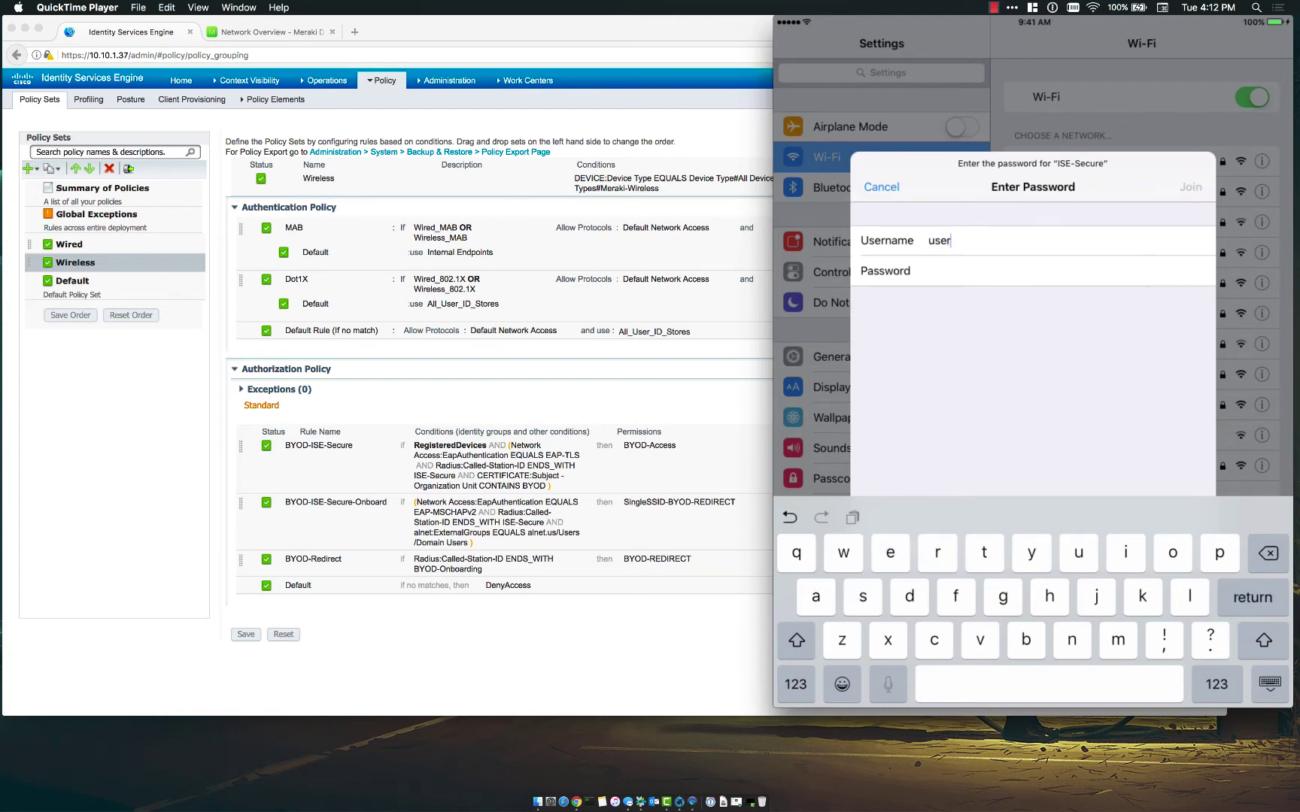
{"action": "left_click", "coordinate": [1216, 683]}
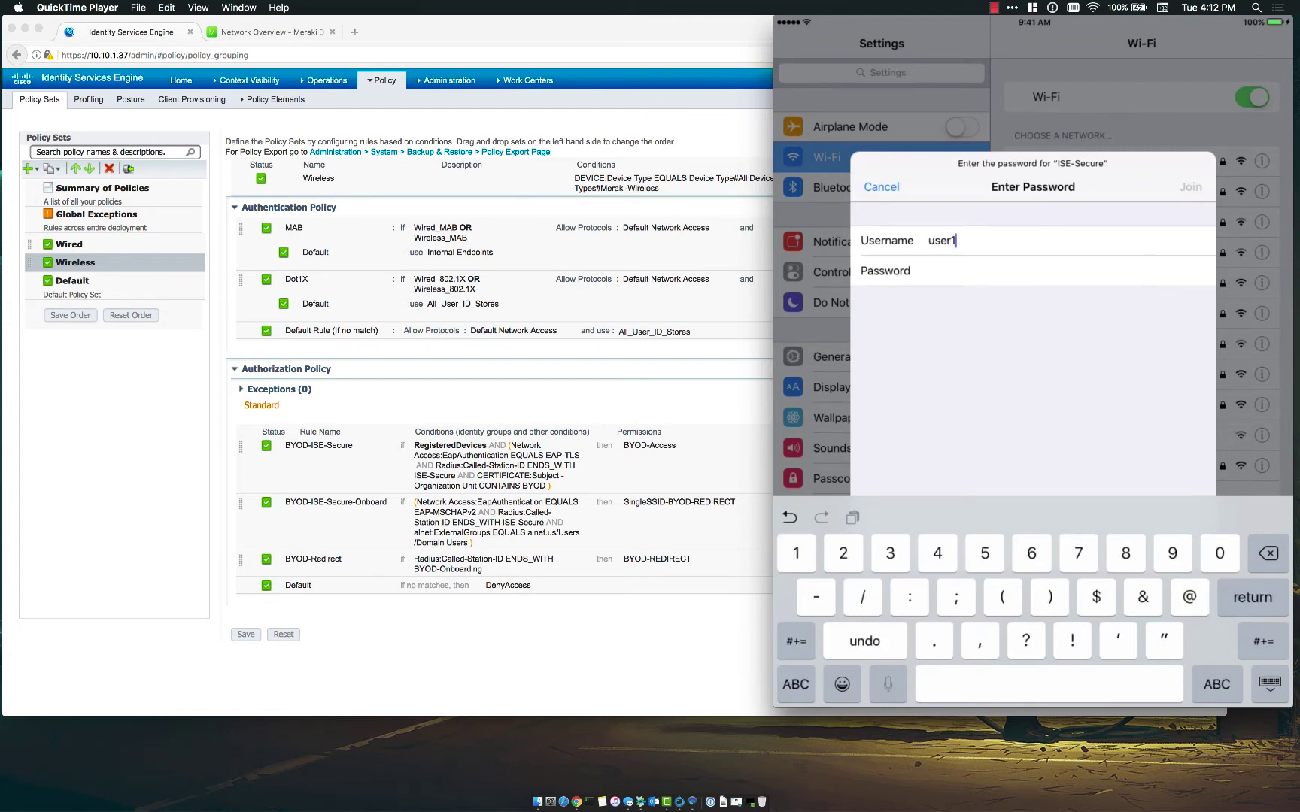
- Enter the account password, join ISE-Secure, and trust the ise.alnet.us certificate
{"action": "left_click", "coordinate": [930, 271]}
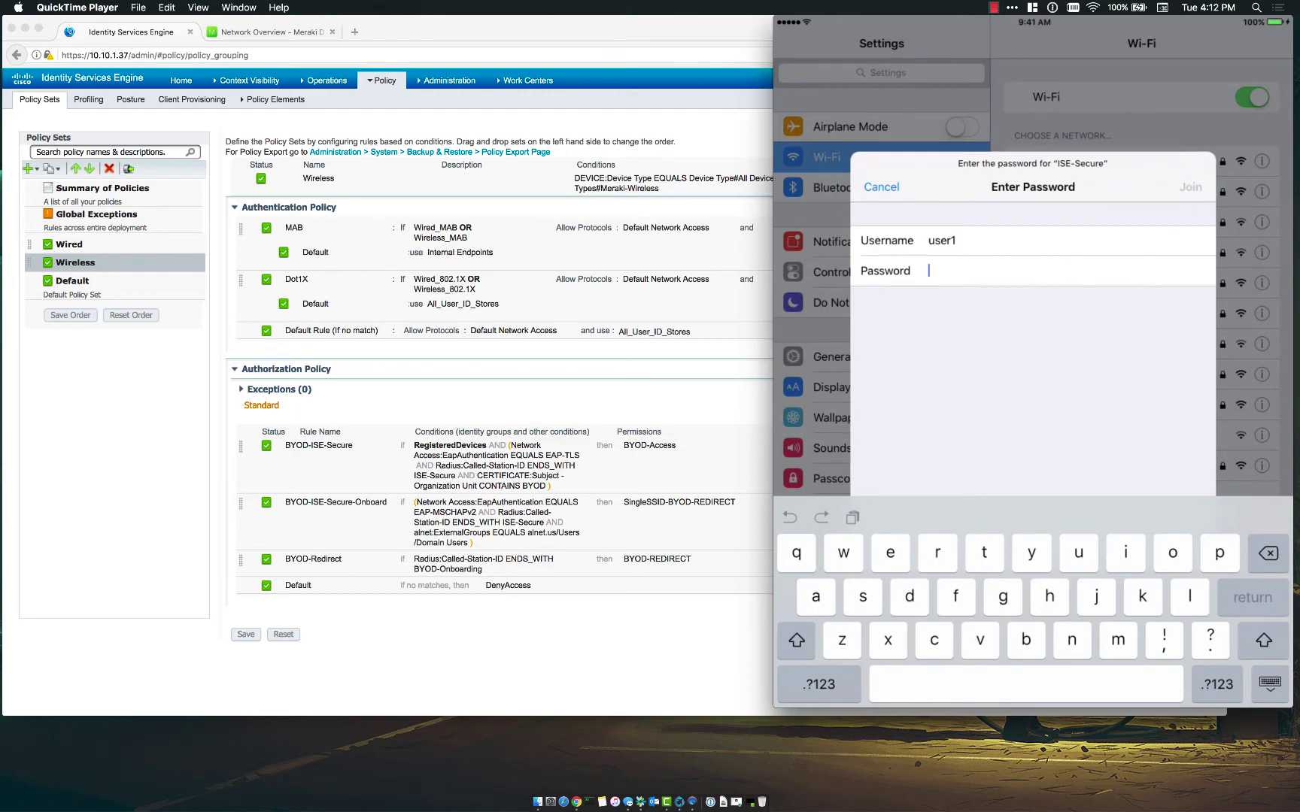
{"action": "left_click", "coordinate": [796, 640]}
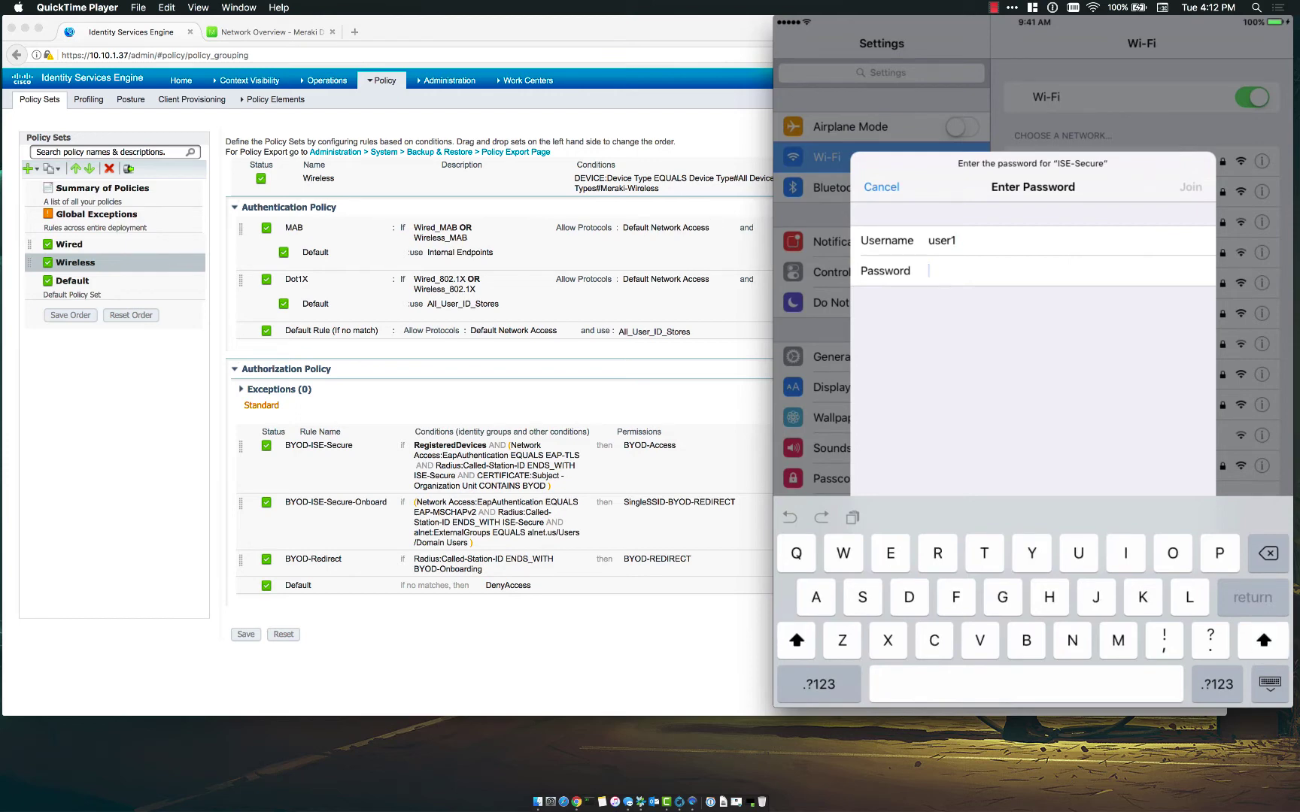
{"action": "left_click", "coordinate": [819, 684]}
{"action": "left_click", "coordinate": [819, 684]}
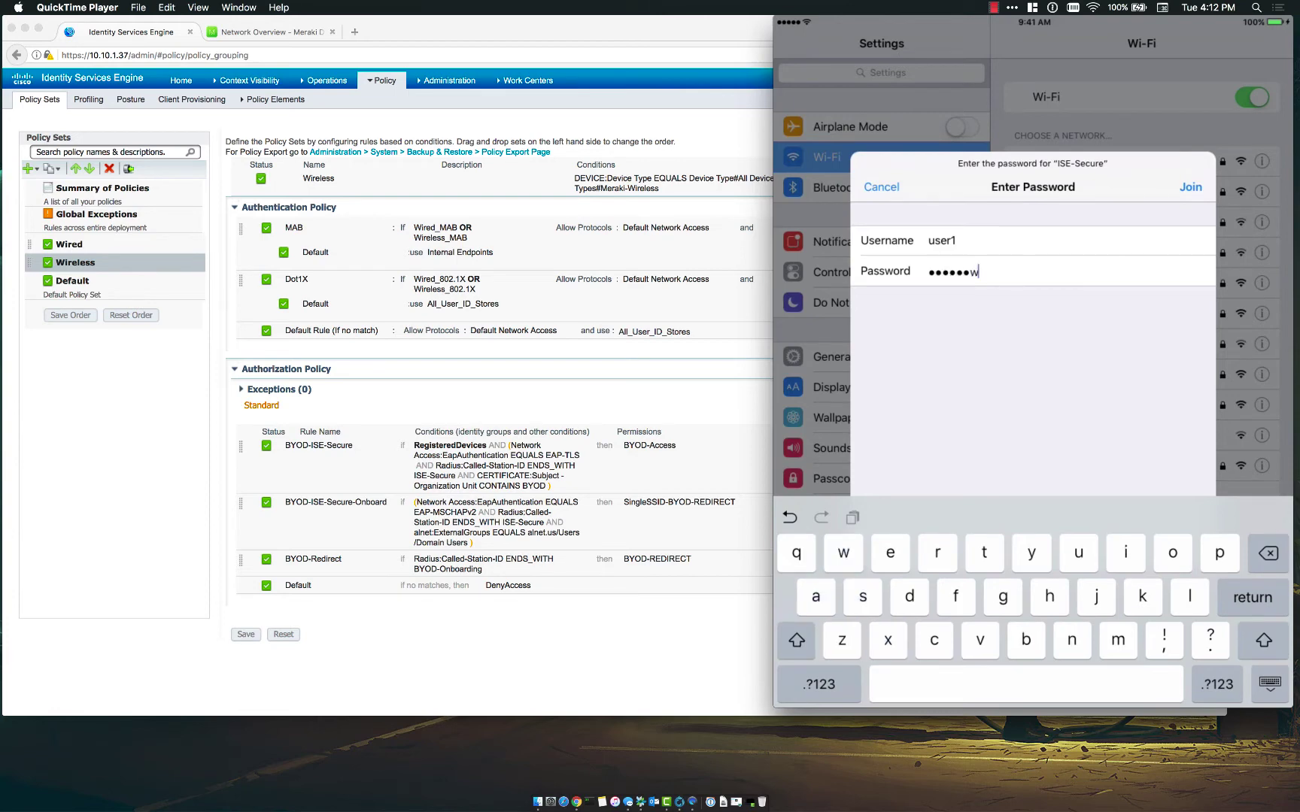
{"action": "left_click", "coordinate": [819, 684]}
{"action": "key", "text": "Return"}
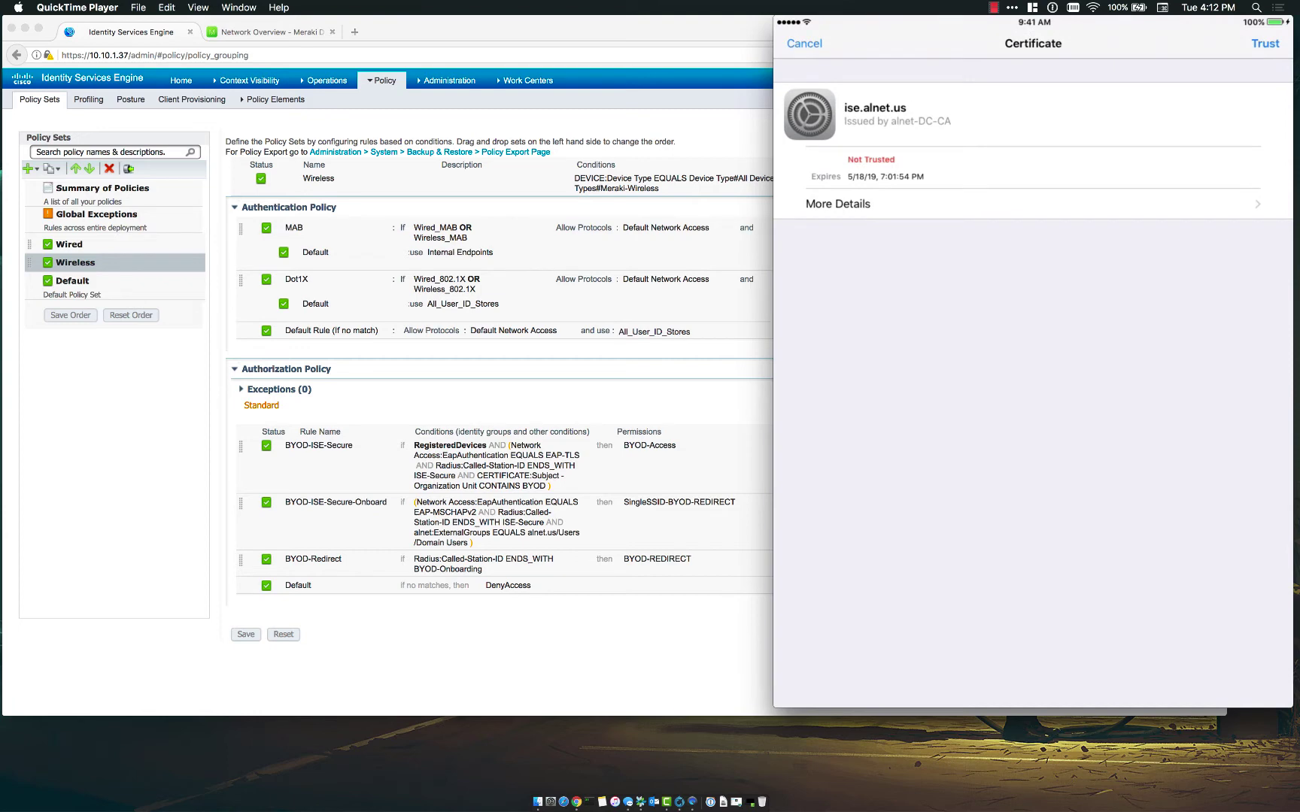
{"action": "left_click", "coordinate": [1264, 43]}
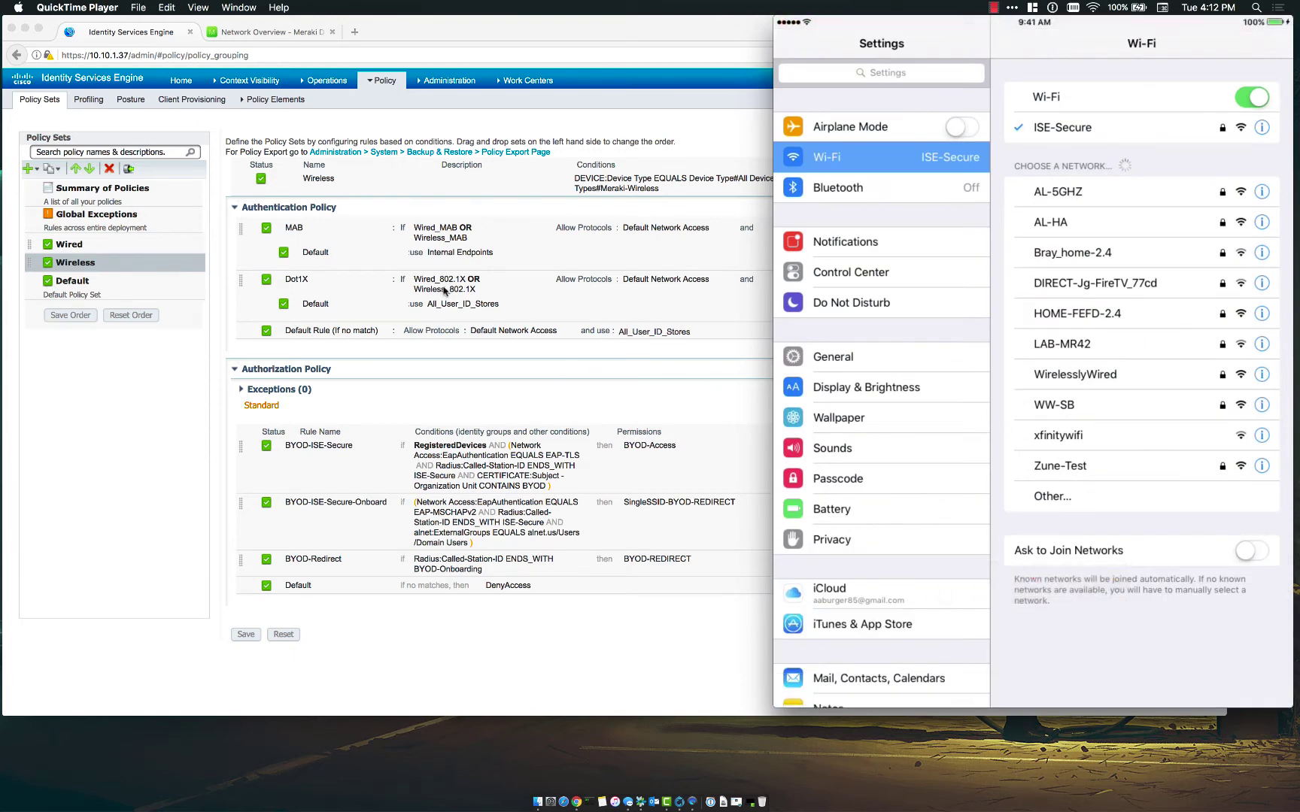
- In ISE, open RADIUS Live Logs and the detail report of the successful authentication
{"action": "left_click", "coordinate": [330, 84]}
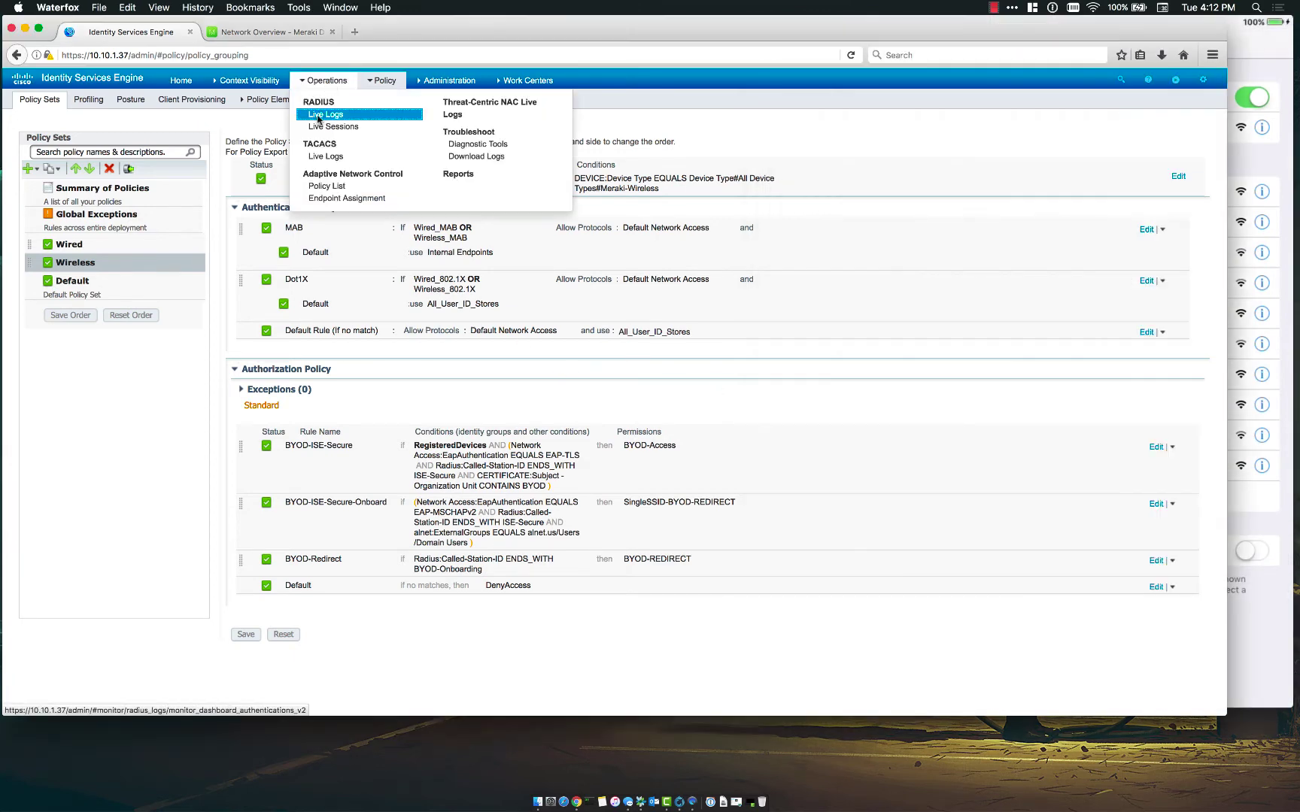
{"action": "left_click", "coordinate": [353, 119]}
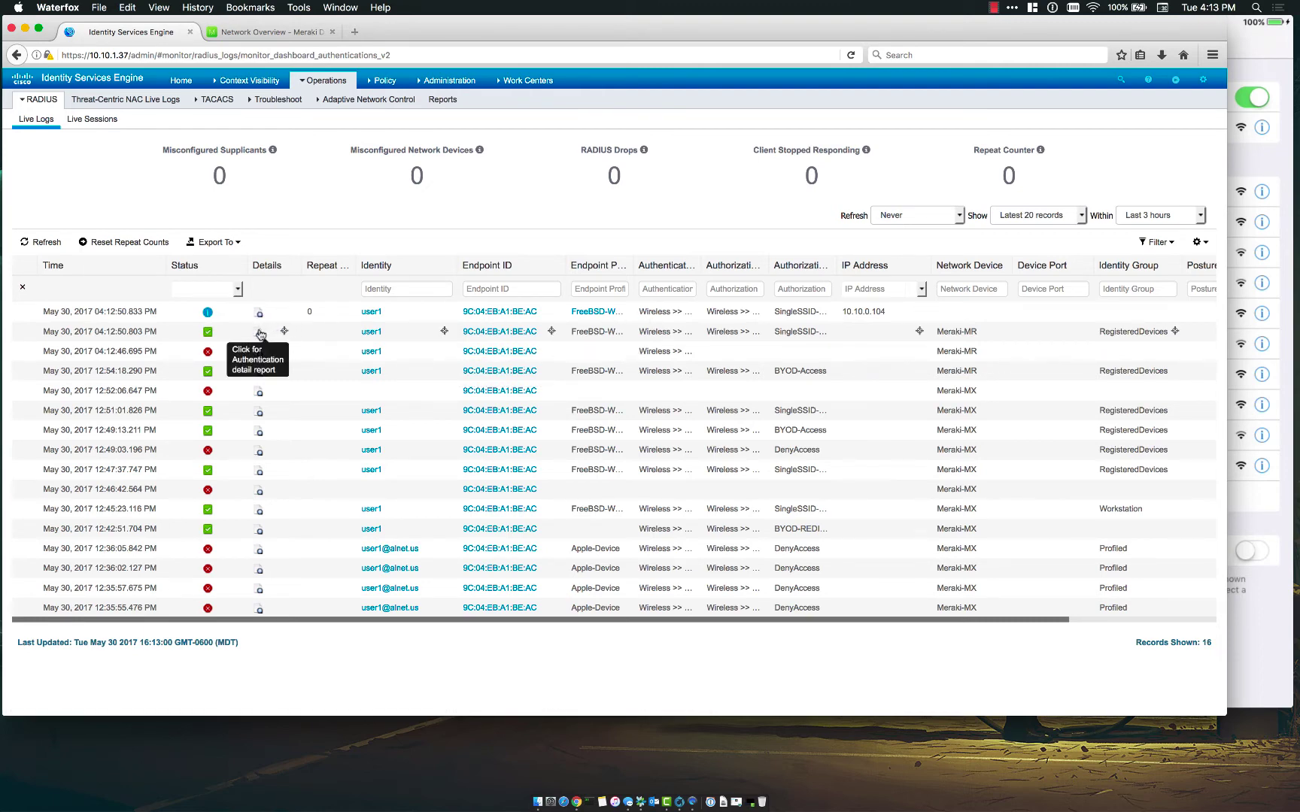
{"action": "left_click", "coordinate": [258, 333]}
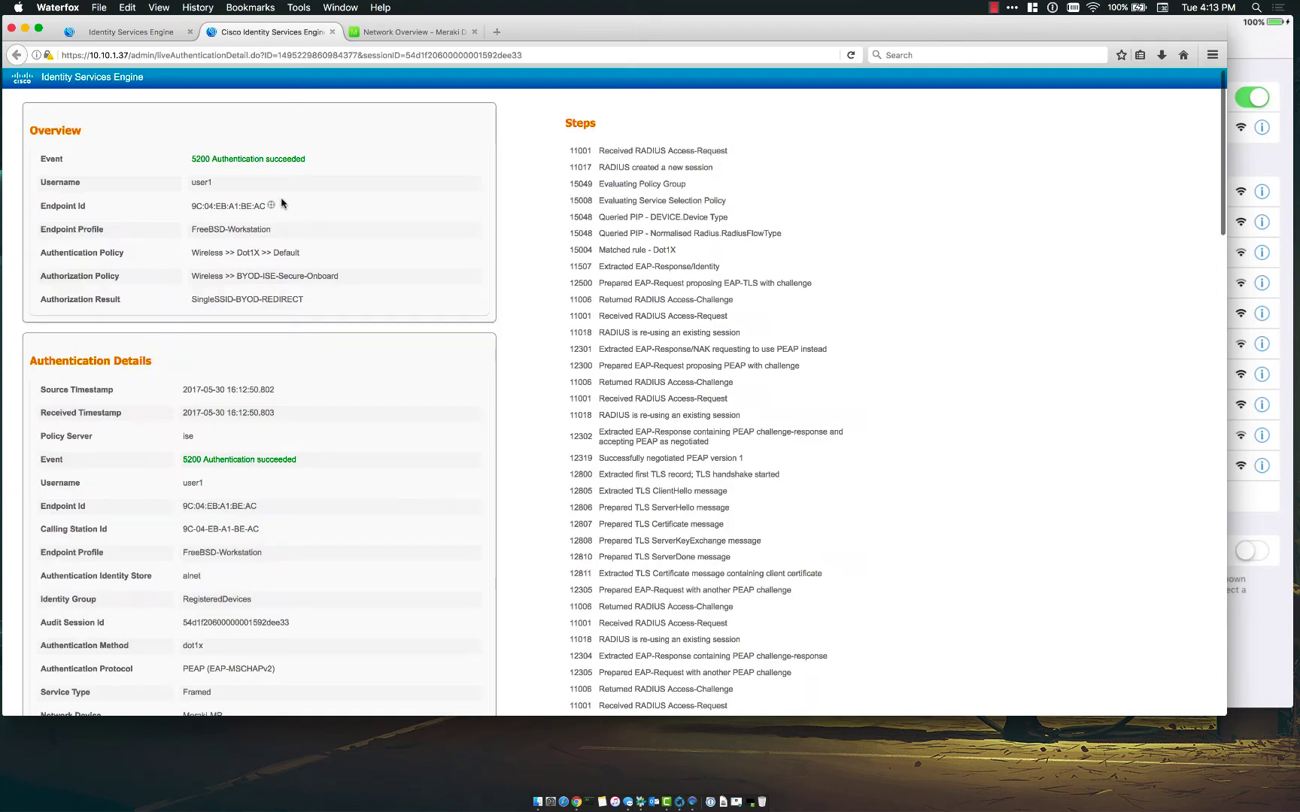
- Scroll the report to the Result section showing SingleSSID-BYOD-REDIRECT and the portal redirect URL
{"action": "scroll", "coordinate": [498, 369], "scroll_direction": "down", "scroll_amount": 2}
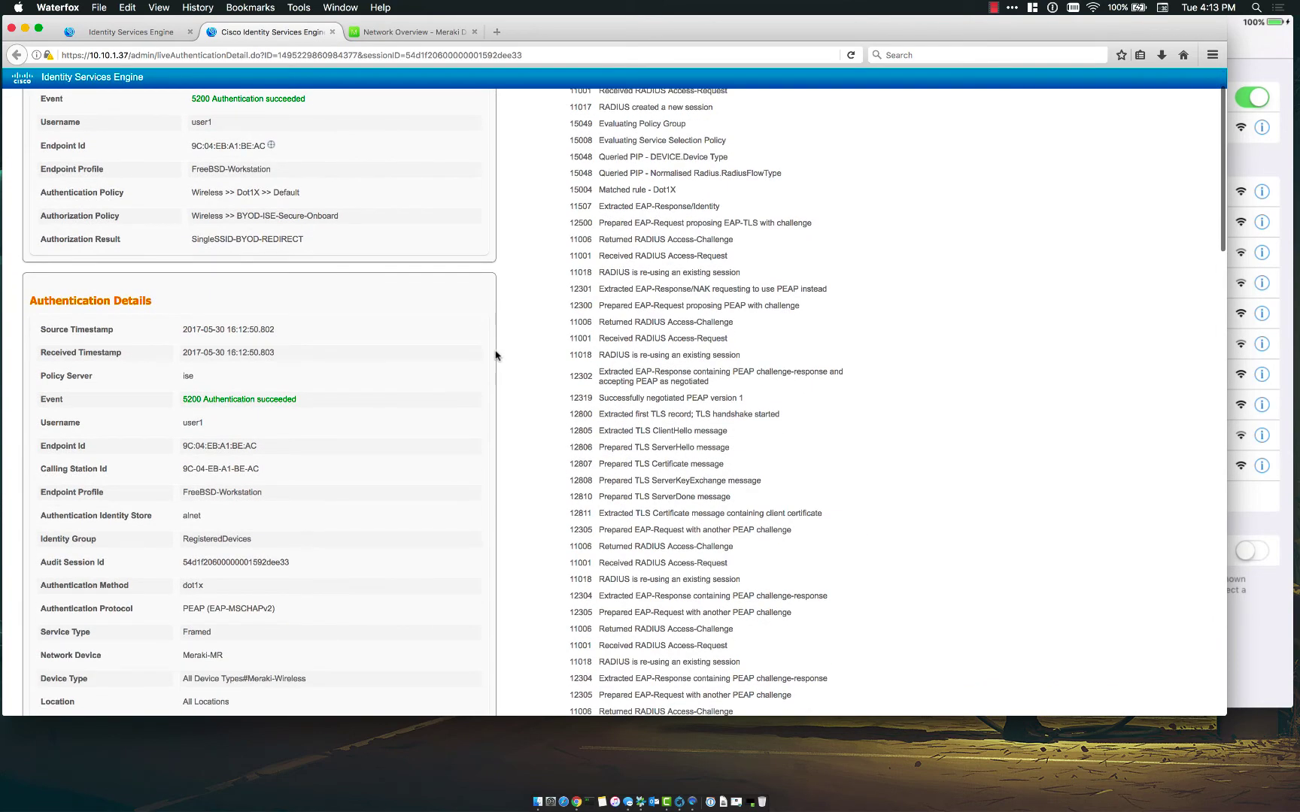
{"action": "scroll", "coordinate": [495, 357], "scroll_direction": "up", "scroll_amount": 3}
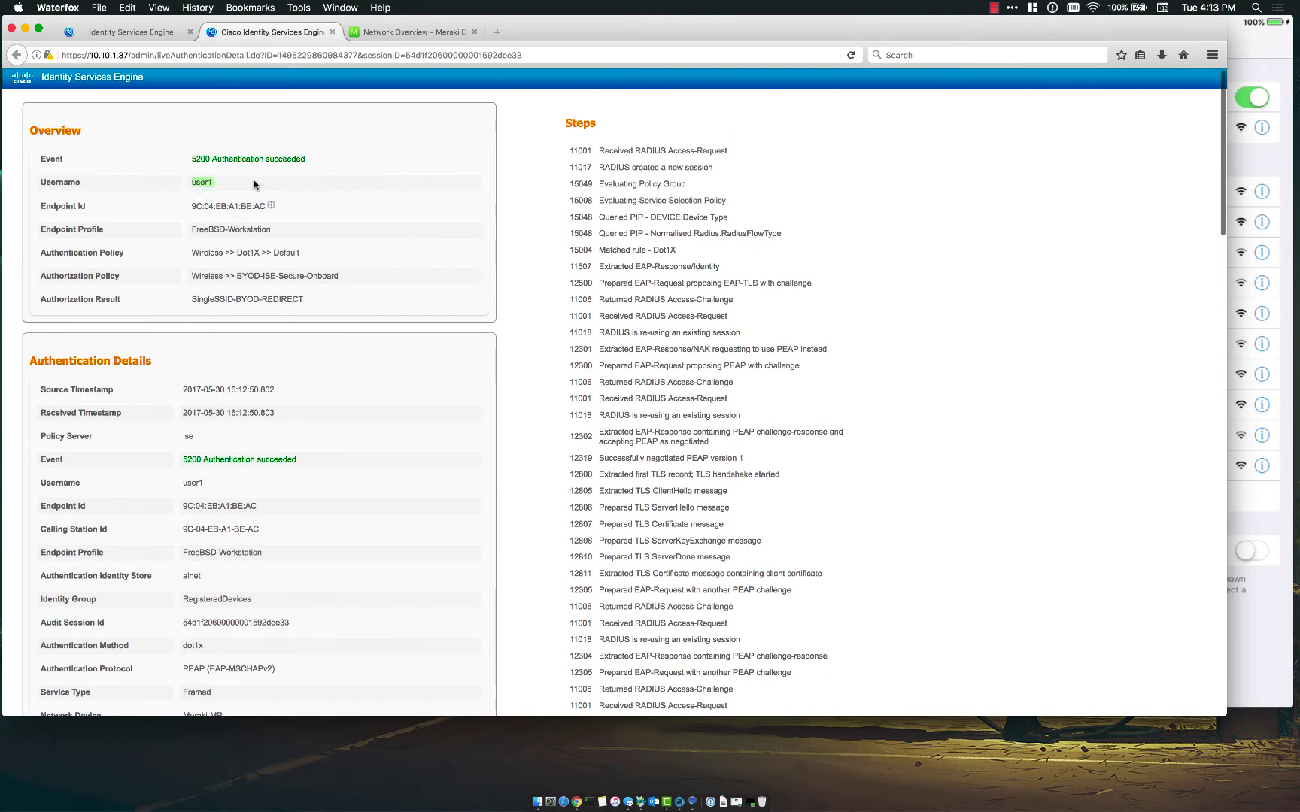
{"action": "scroll", "coordinate": [404, 250], "scroll_direction": "down", "scroll_amount": 5}
{"action": "scroll", "coordinate": [404, 250], "scroll_direction": "down", "scroll_amount": 3}
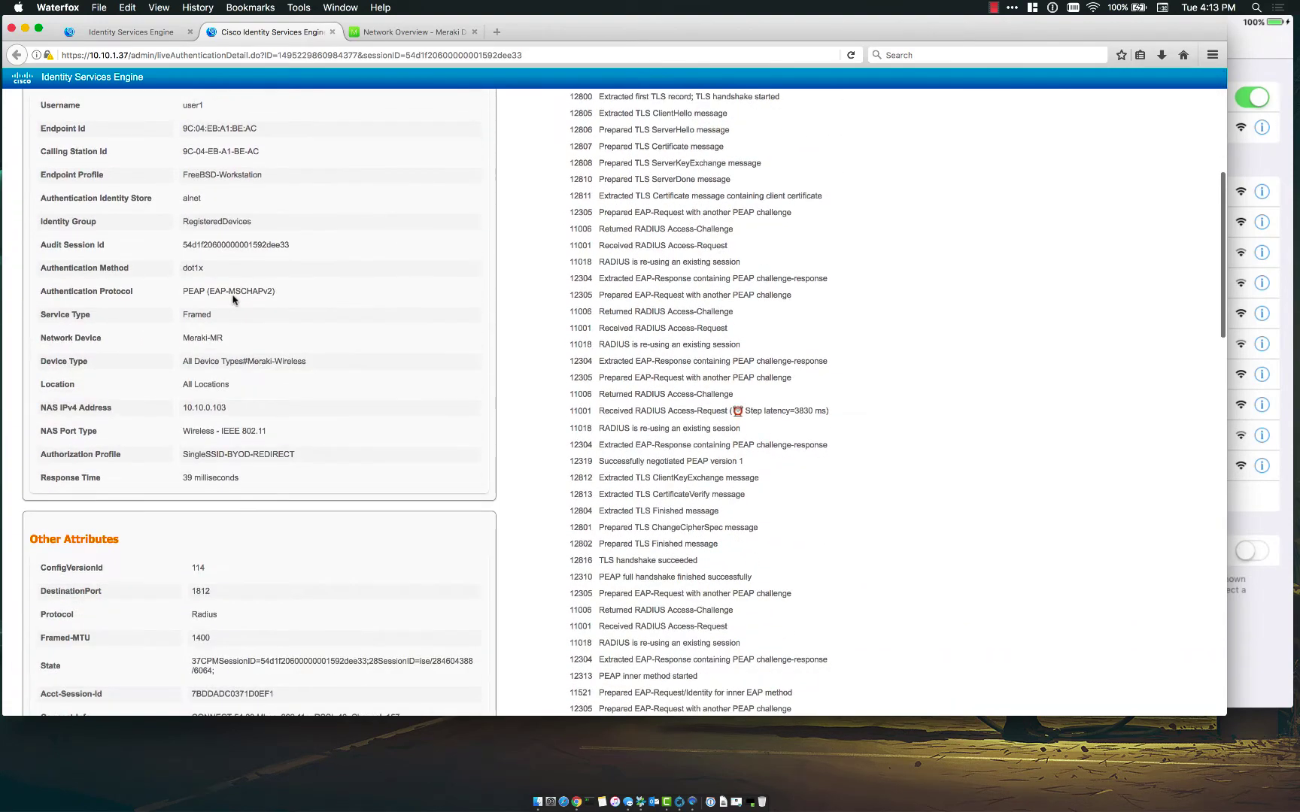
{"action": "left_click_drag", "start_coordinate": [185, 290], "coordinate": [299, 299]}
{"action": "left_click", "coordinate": [299, 300]}
{"action": "scroll", "coordinate": [298, 300], "scroll_direction": "down", "scroll_amount": 2}
{"action": "scroll", "coordinate": [298, 299], "scroll_direction": "down", "scroll_amount": 5}
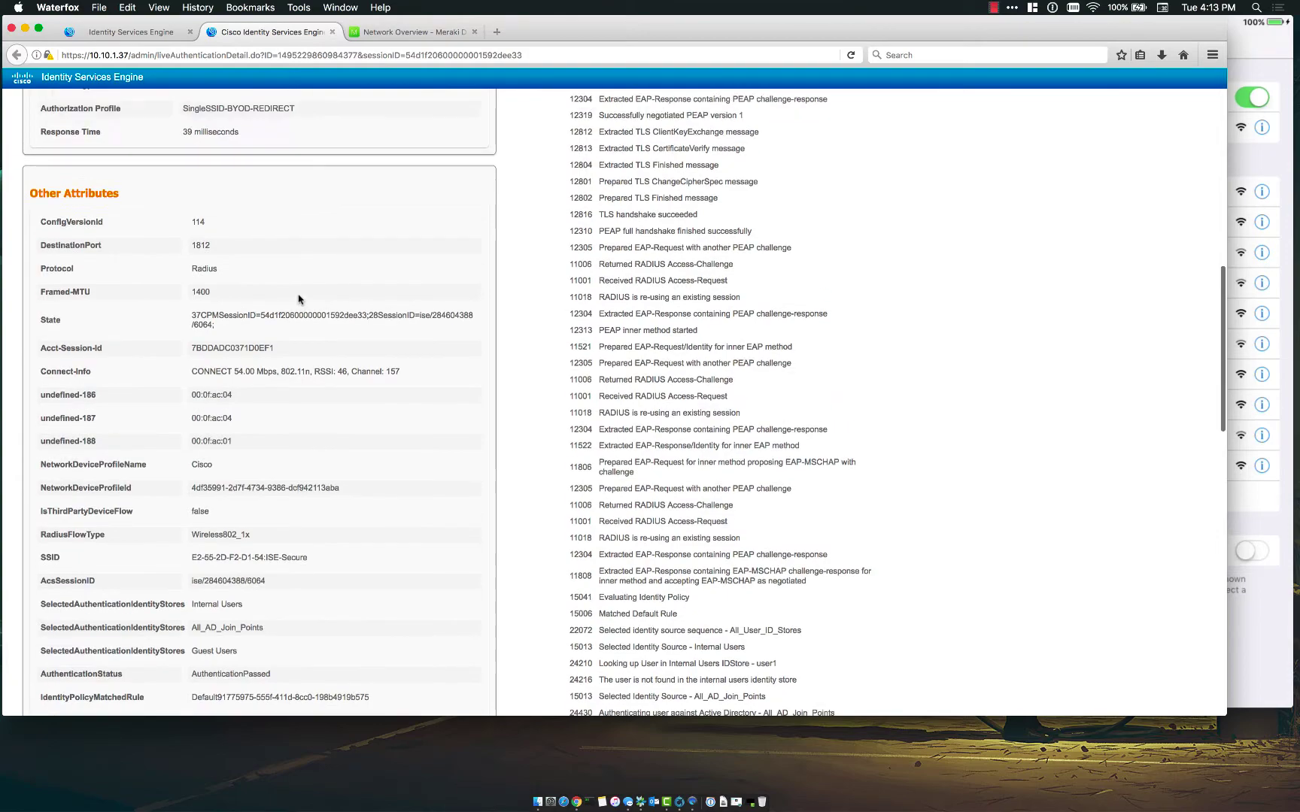
{"action": "scroll", "coordinate": [299, 300], "scroll_direction": "down", "scroll_amount": 15}
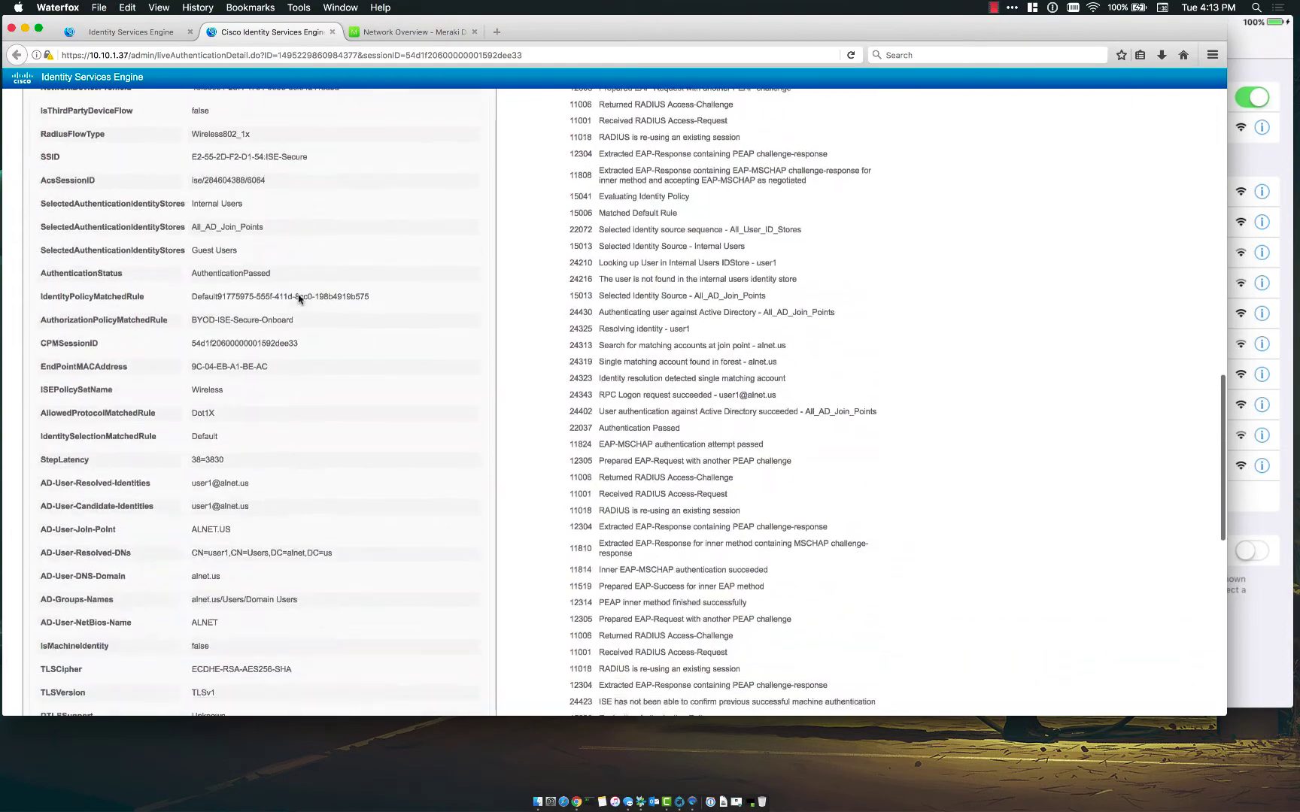
{"action": "scroll", "coordinate": [299, 299], "scroll_direction": "down", "scroll_amount": 5}
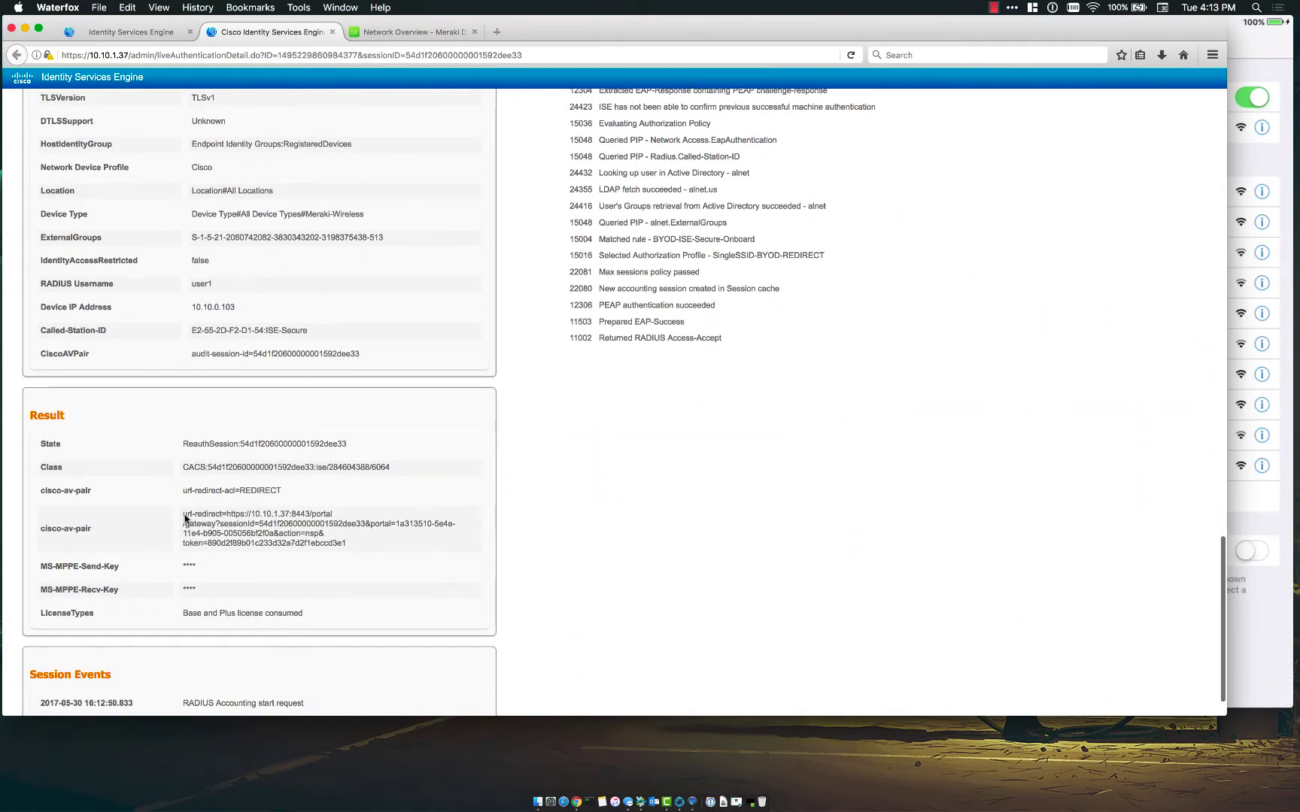
{"action": "left_click_drag", "start_coordinate": [183, 514], "coordinate": [381, 561]}
{"action": "left_click", "coordinate": [374, 543]}
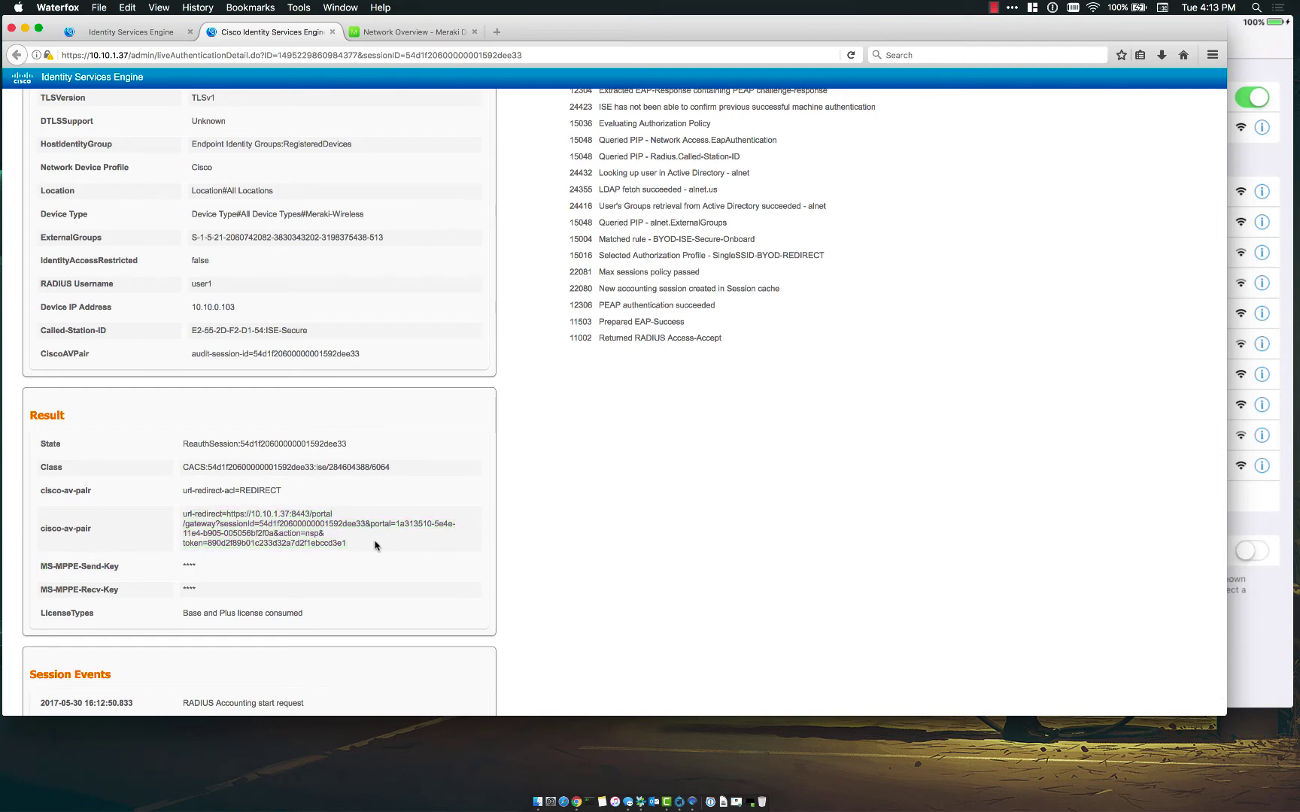
- Accept the BYOD welcome policy and register the device under the name 'Ipad'
{"action": "left_click", "coordinate": [1266, 615]}
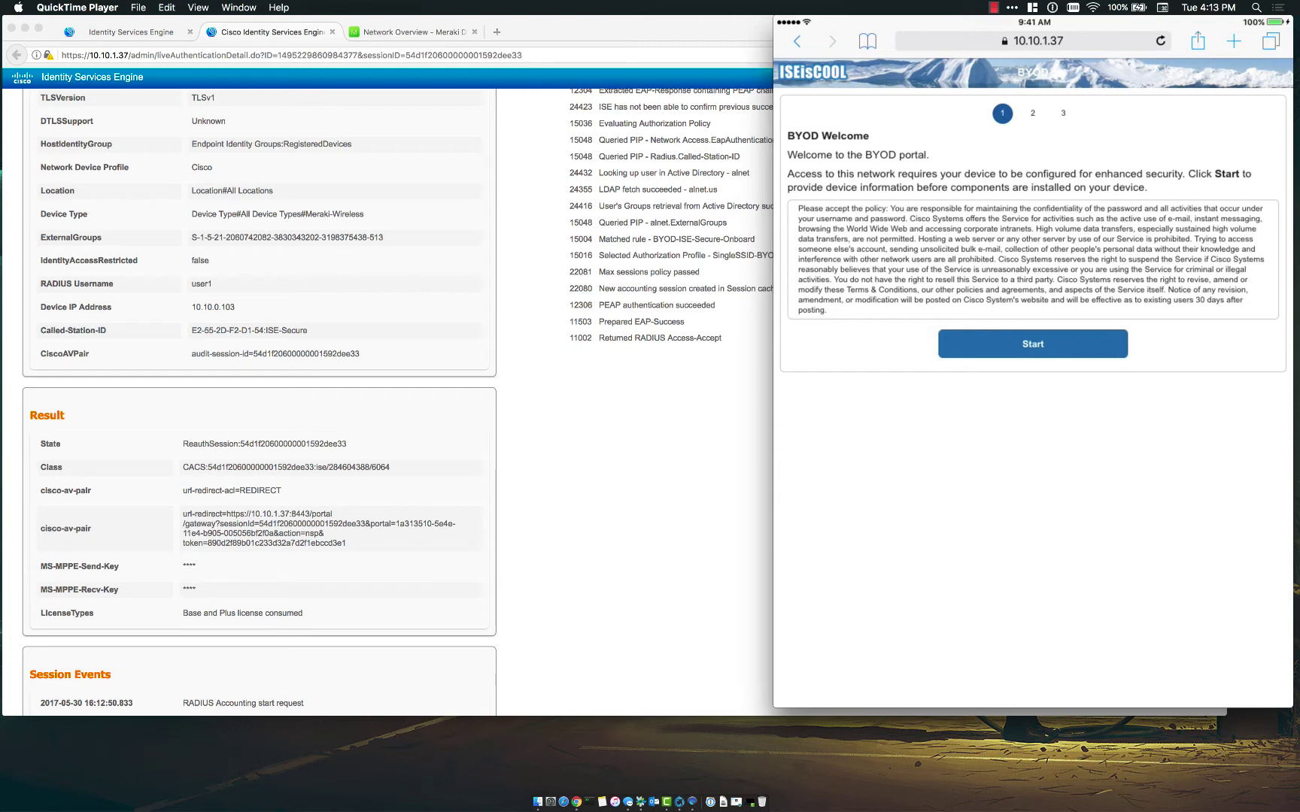
{"action": "left_click", "coordinate": [1033, 344]}
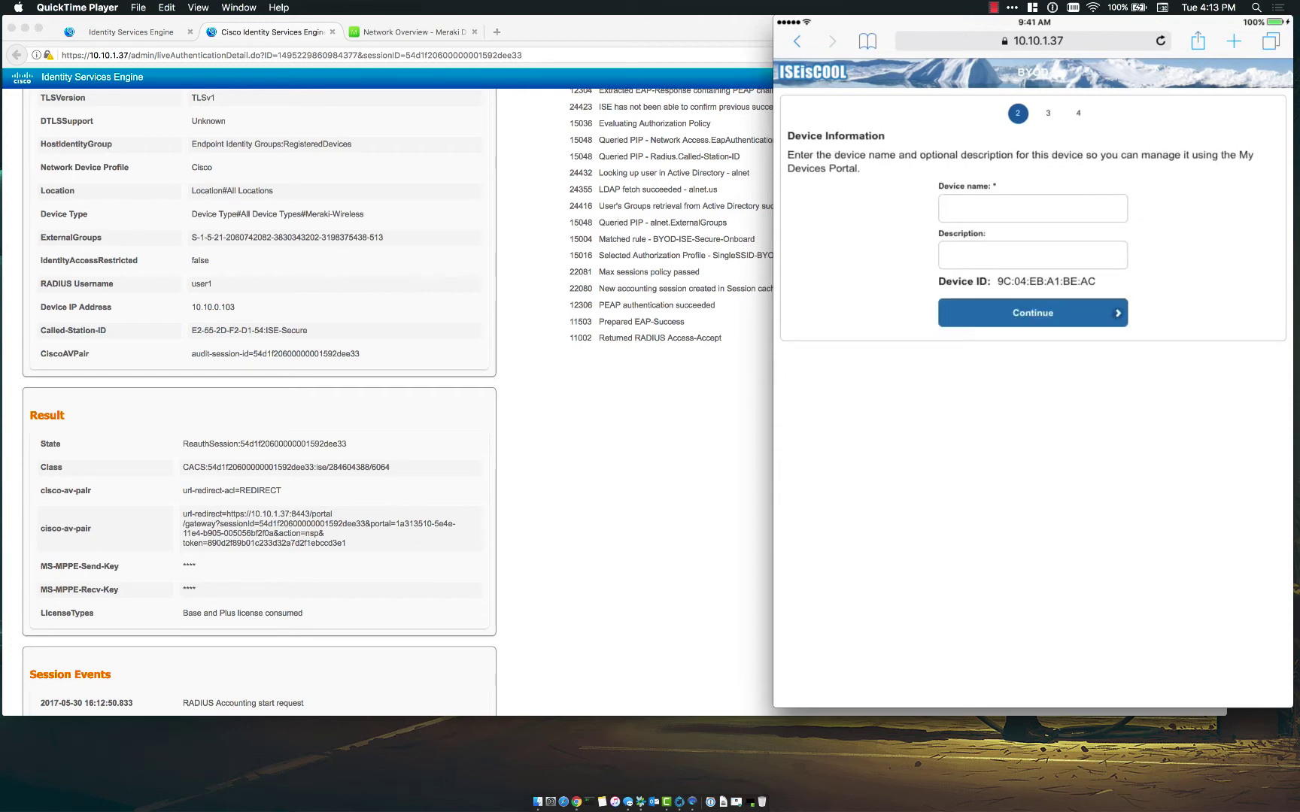
{"action": "left_click", "coordinate": [1033, 208]}
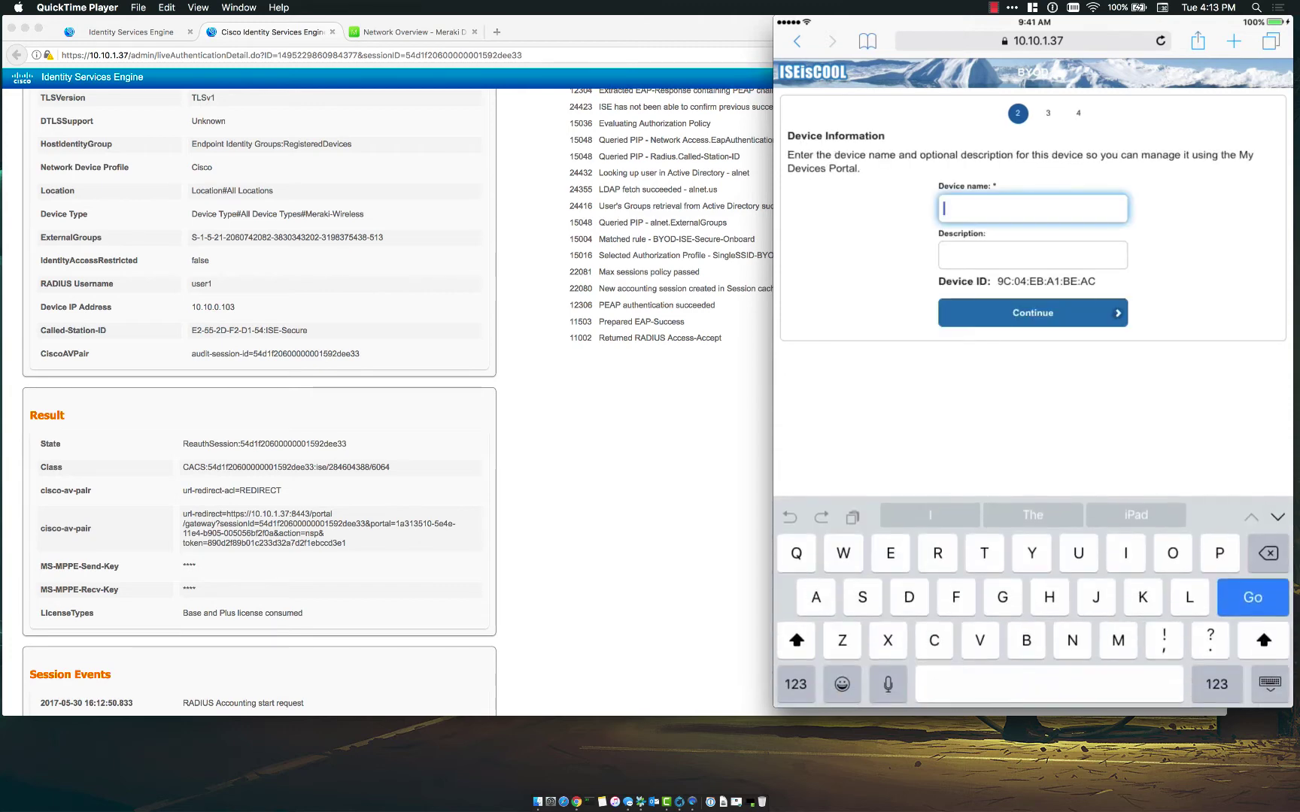
{"action": "type", "text": "Ipad"}
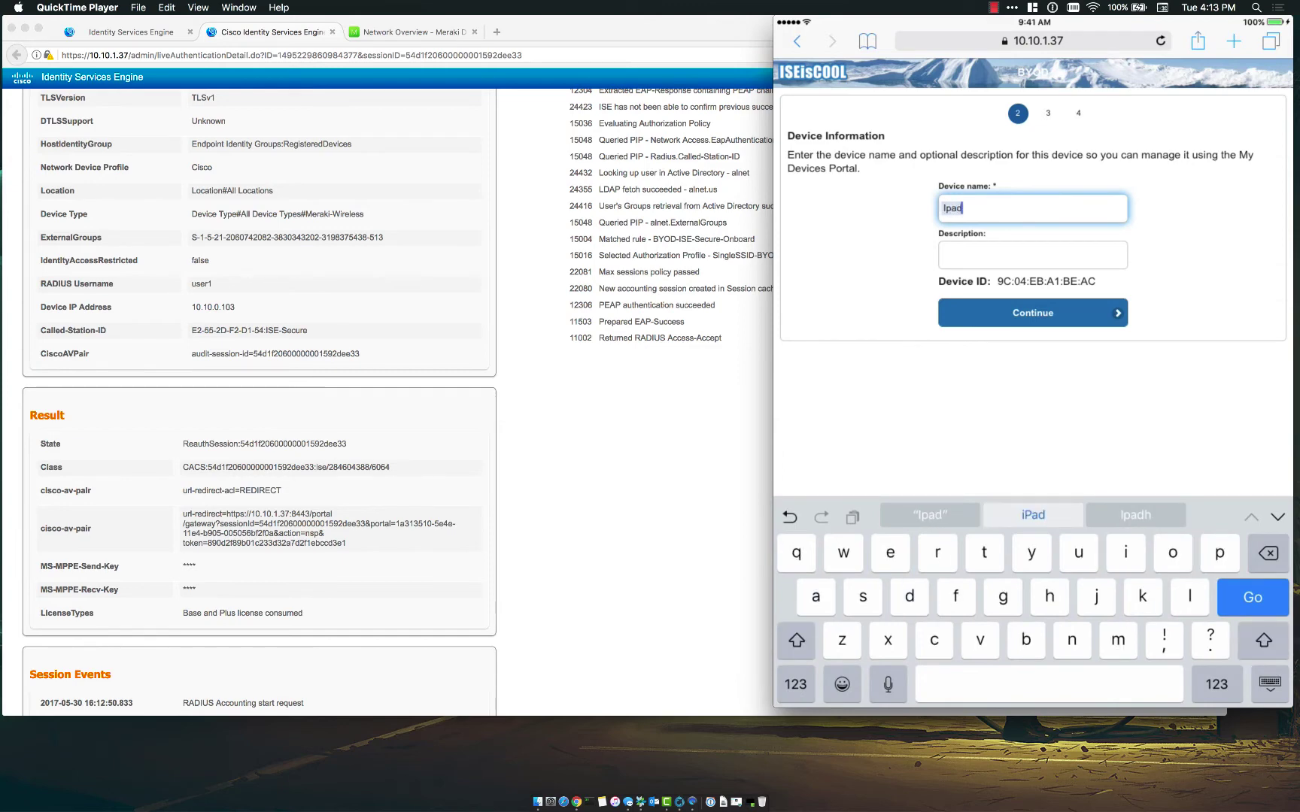
{"action": "left_click", "coordinate": [1033, 313]}
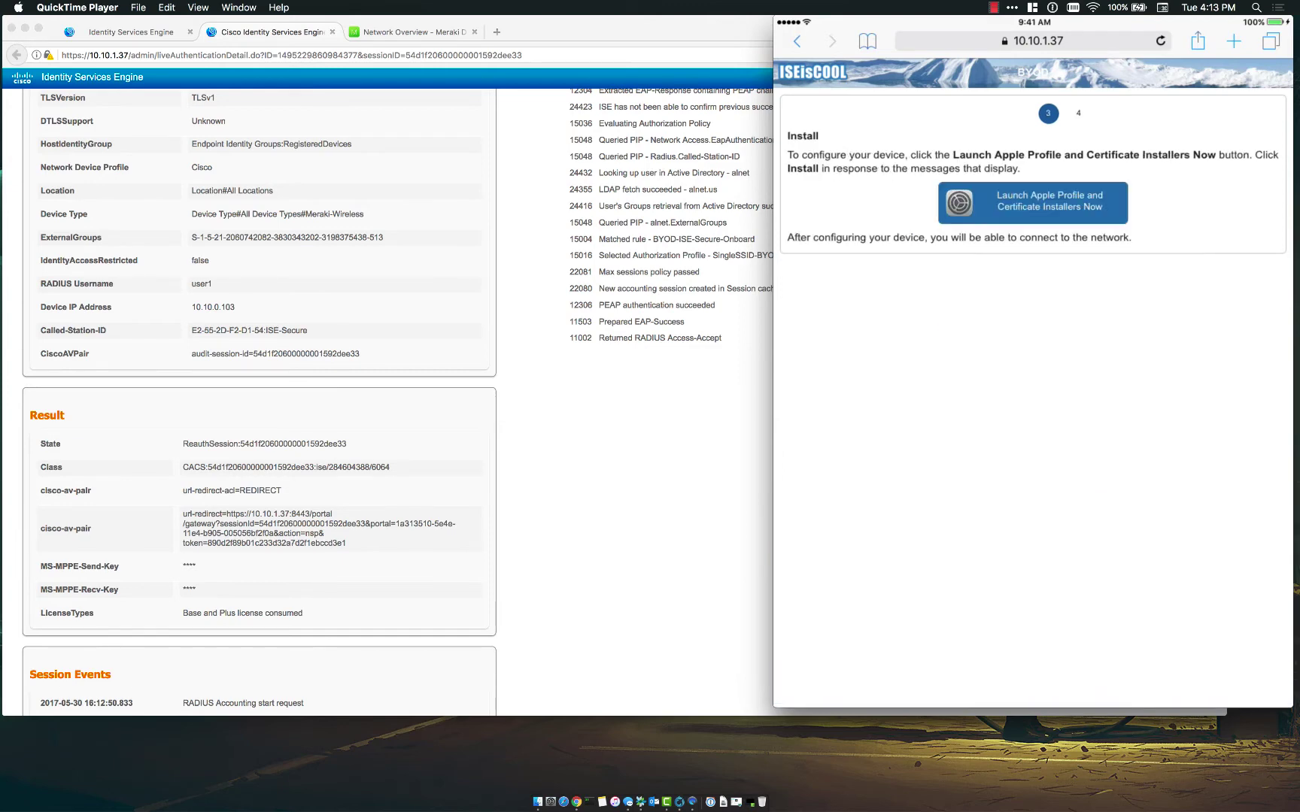
- Launch the Apple profile installers, then retry after provisioning fails and restart onboarding
{"action": "left_click", "coordinate": [1033, 203]}
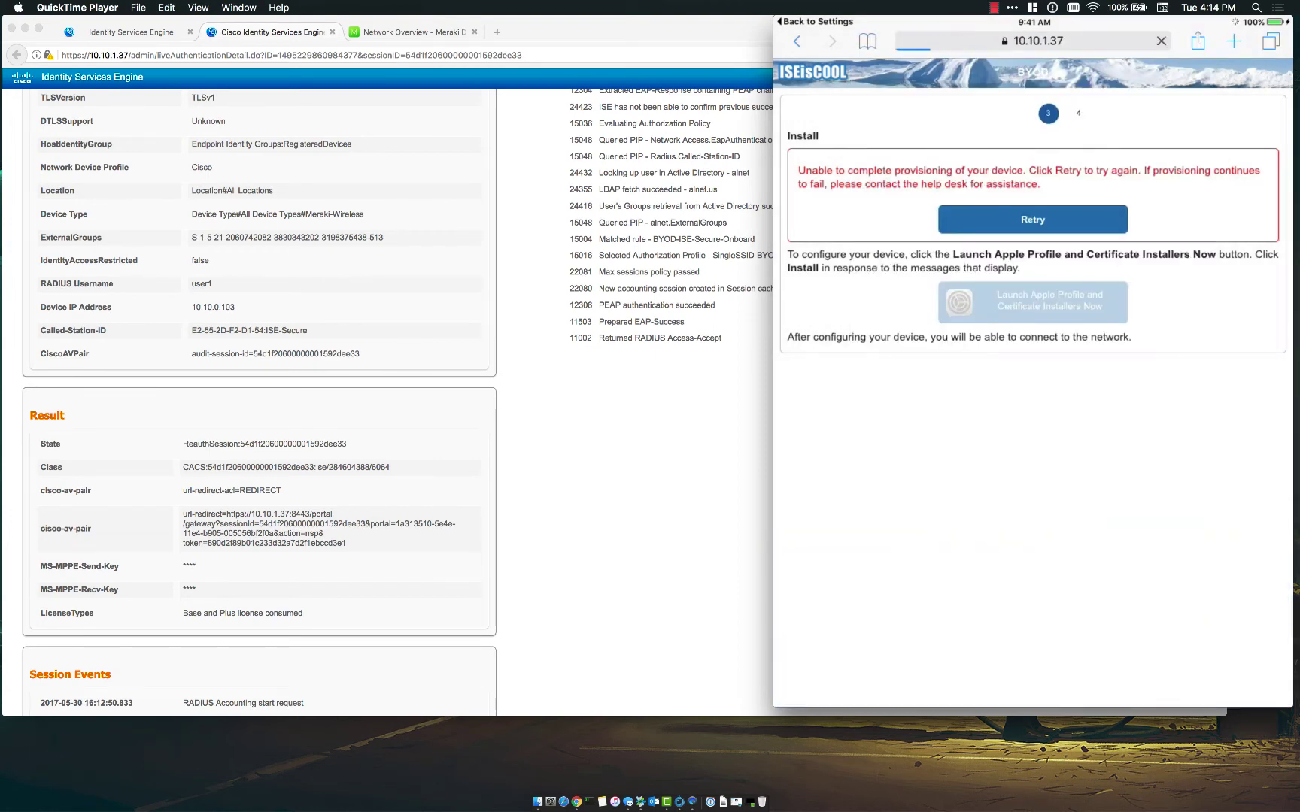
{"action": "left_click", "coordinate": [1033, 343]}
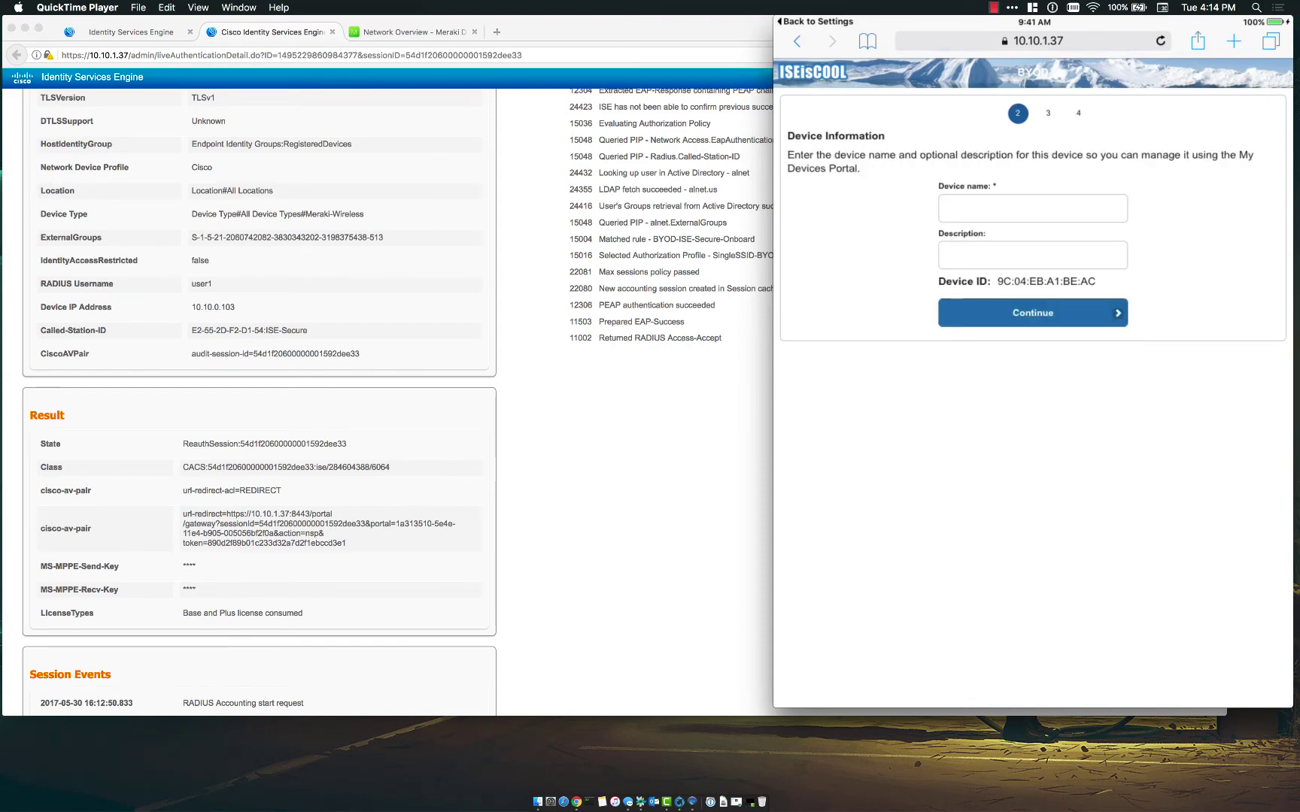
{"action": "left_click", "coordinate": [1032, 208]}
- Re-enter the device name as 'Ipad' and launch the Apple profile and certificate installers
{"action": "type", "text": "pad"}
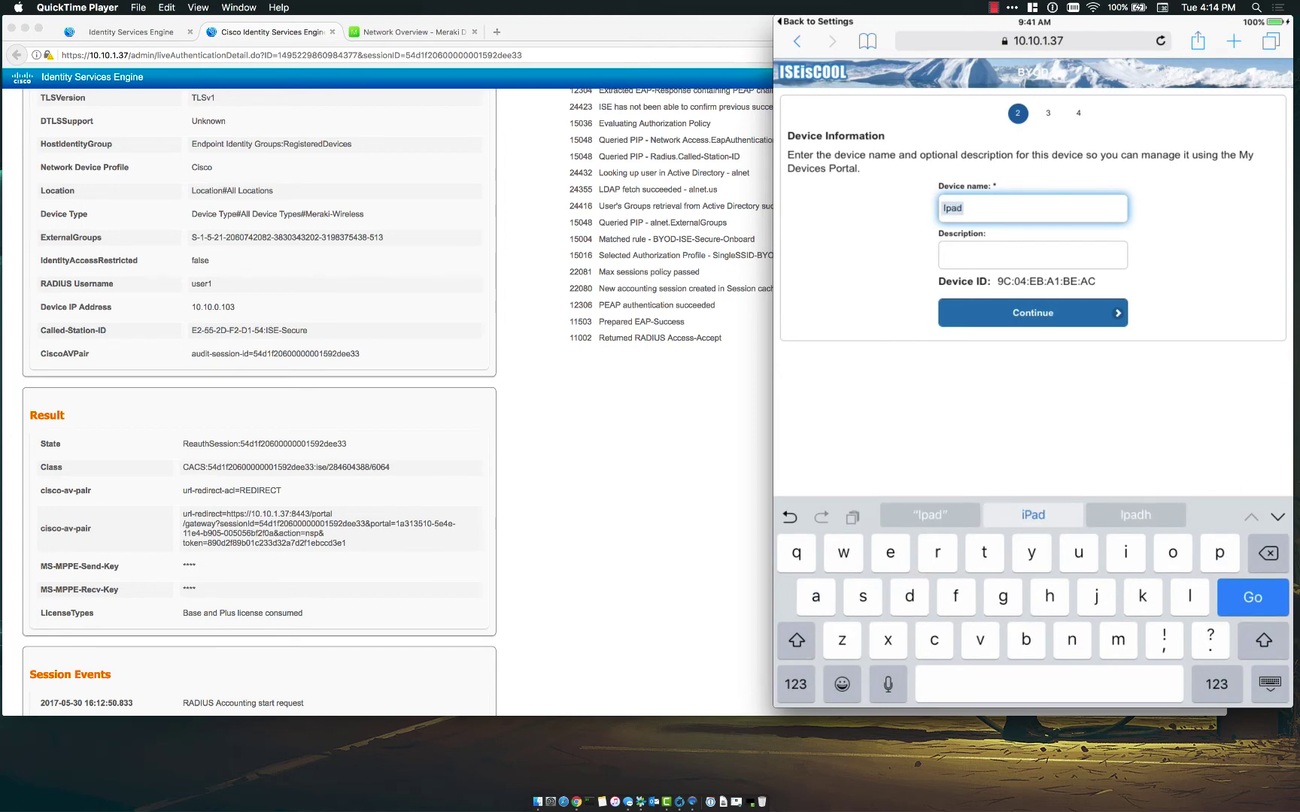
{"action": "key", "text": "Return"}
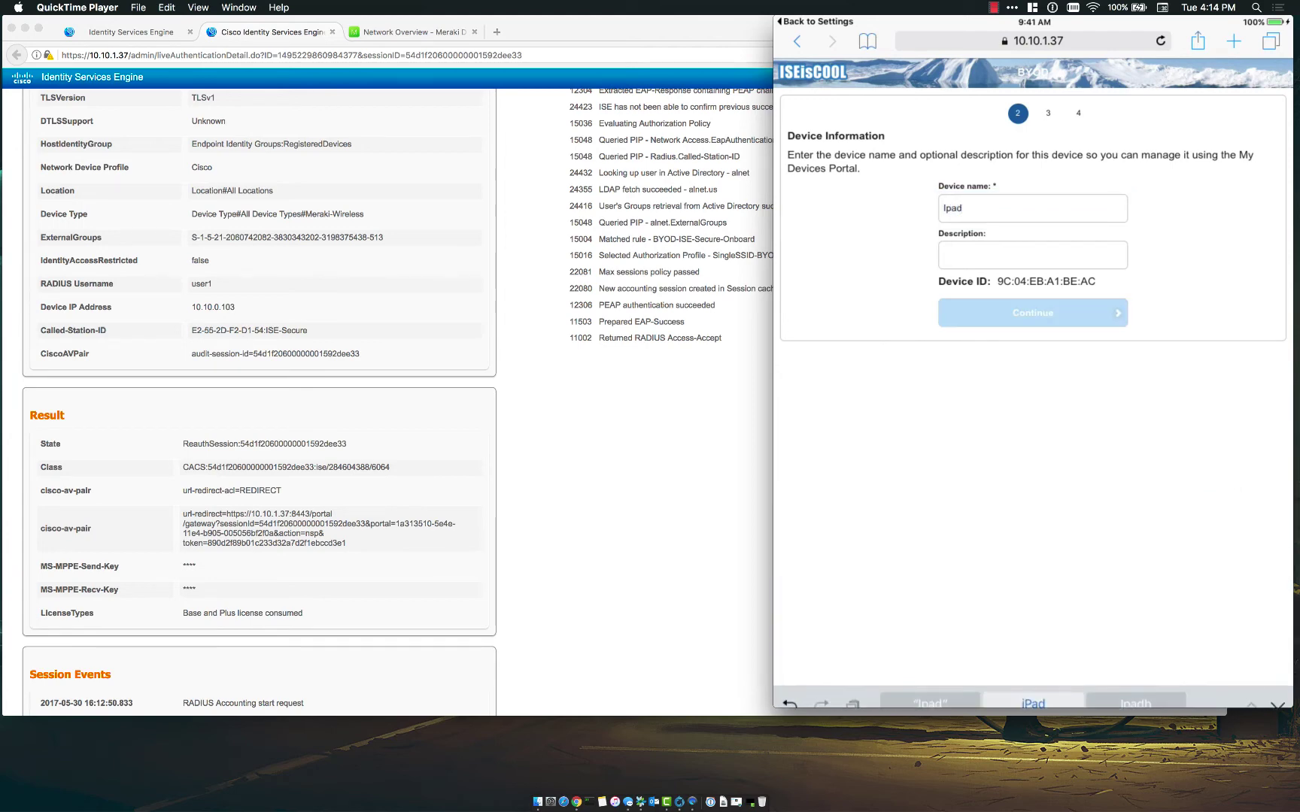
{"action": "left_click", "coordinate": [1033, 203]}
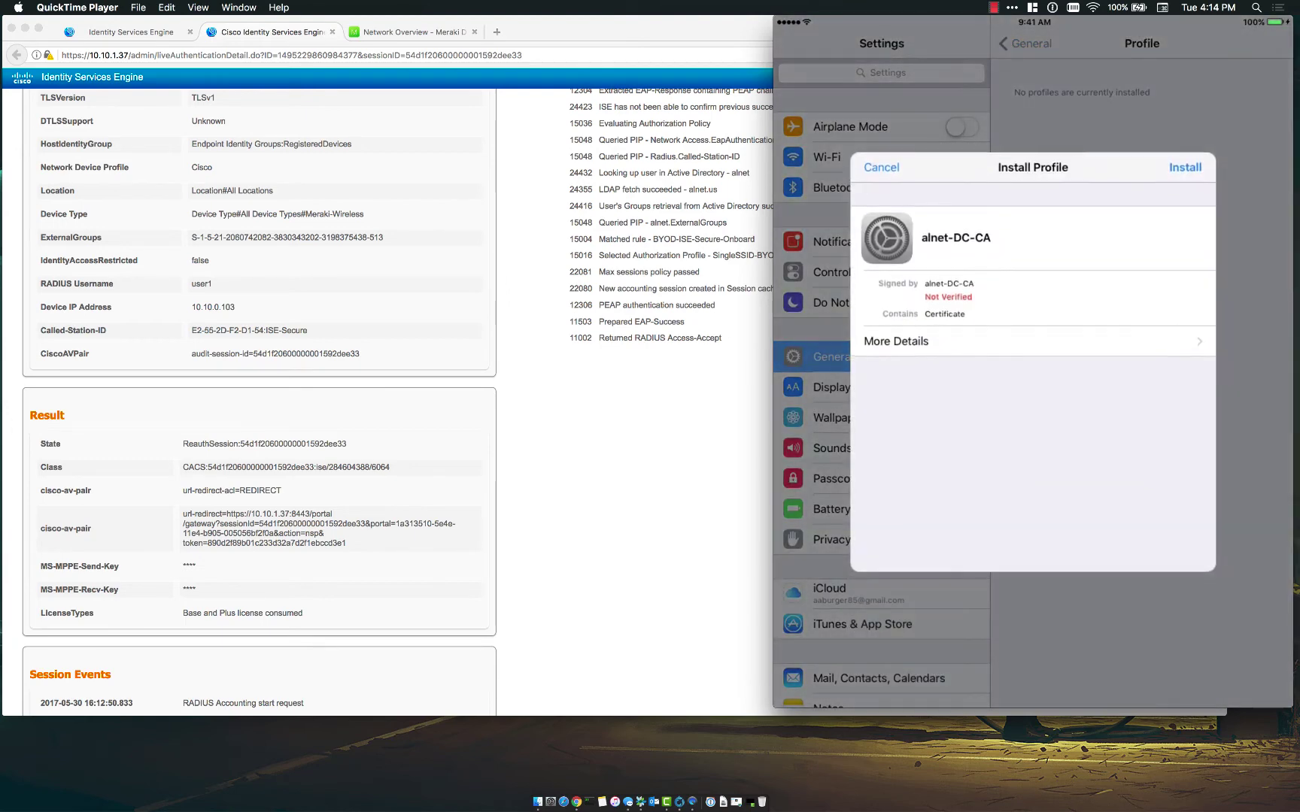
- Install the alnet-DC-CA root certificate profile and the Profile Service enrollment profile
{"action": "left_click", "coordinate": [1181, 167]}
{"action": "left_click", "coordinate": [1185, 166]}
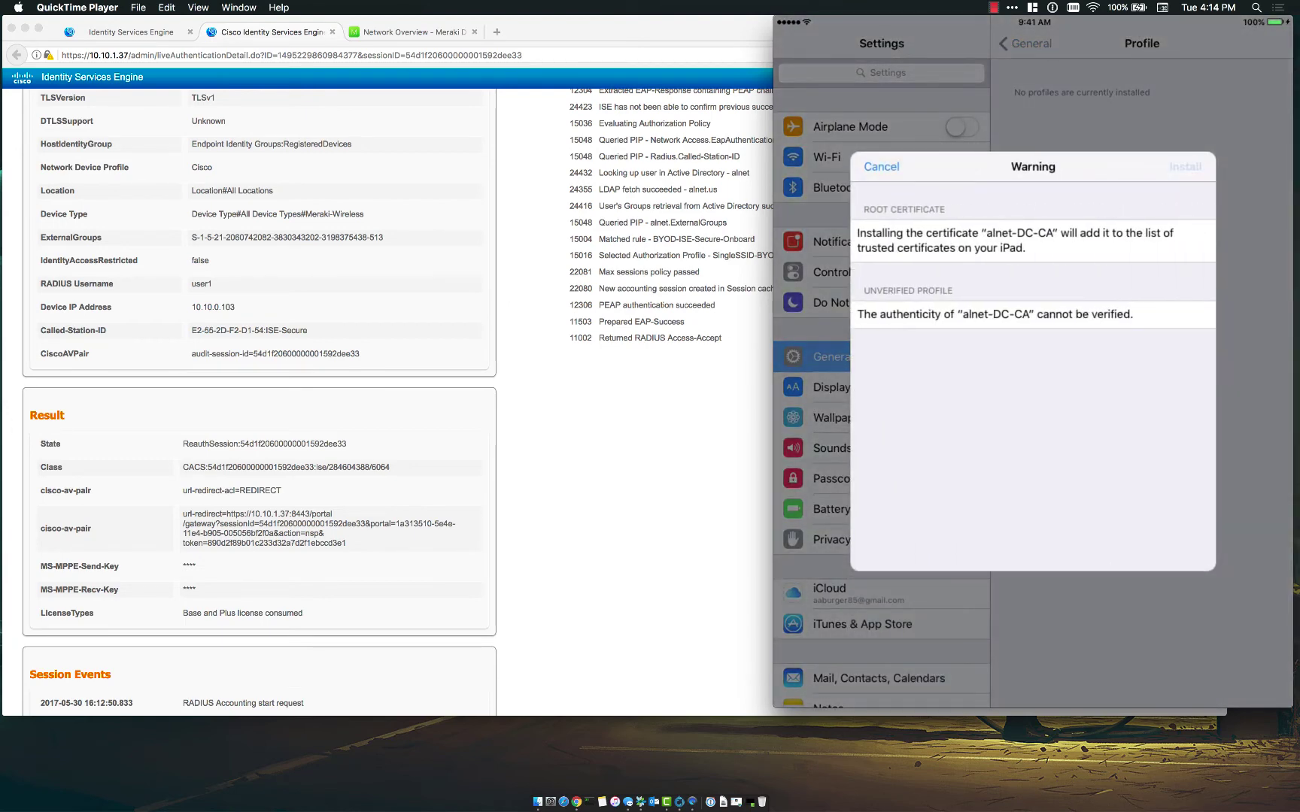
{"action": "left_click", "coordinate": [1076, 383]}
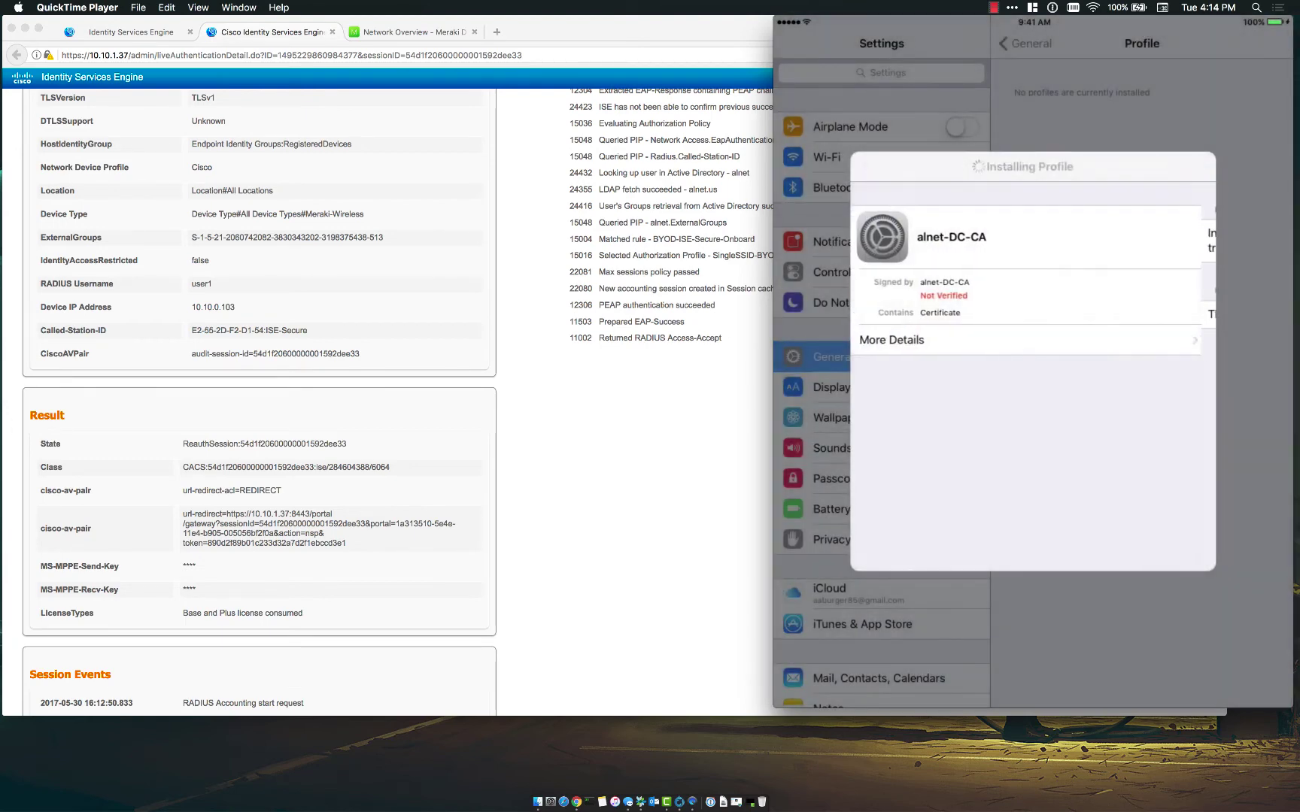
{"action": "left_click", "coordinate": [1186, 166]}
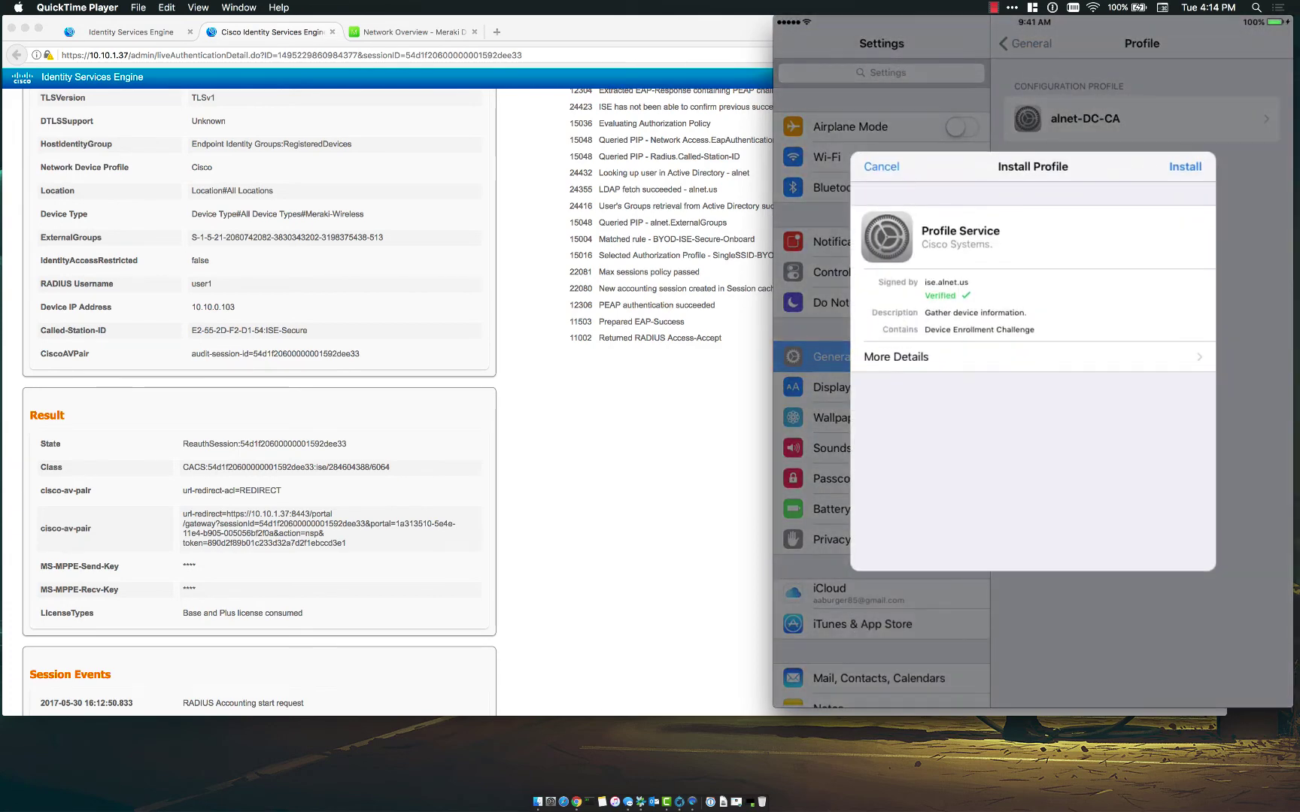
{"action": "left_click", "coordinate": [1185, 167]}
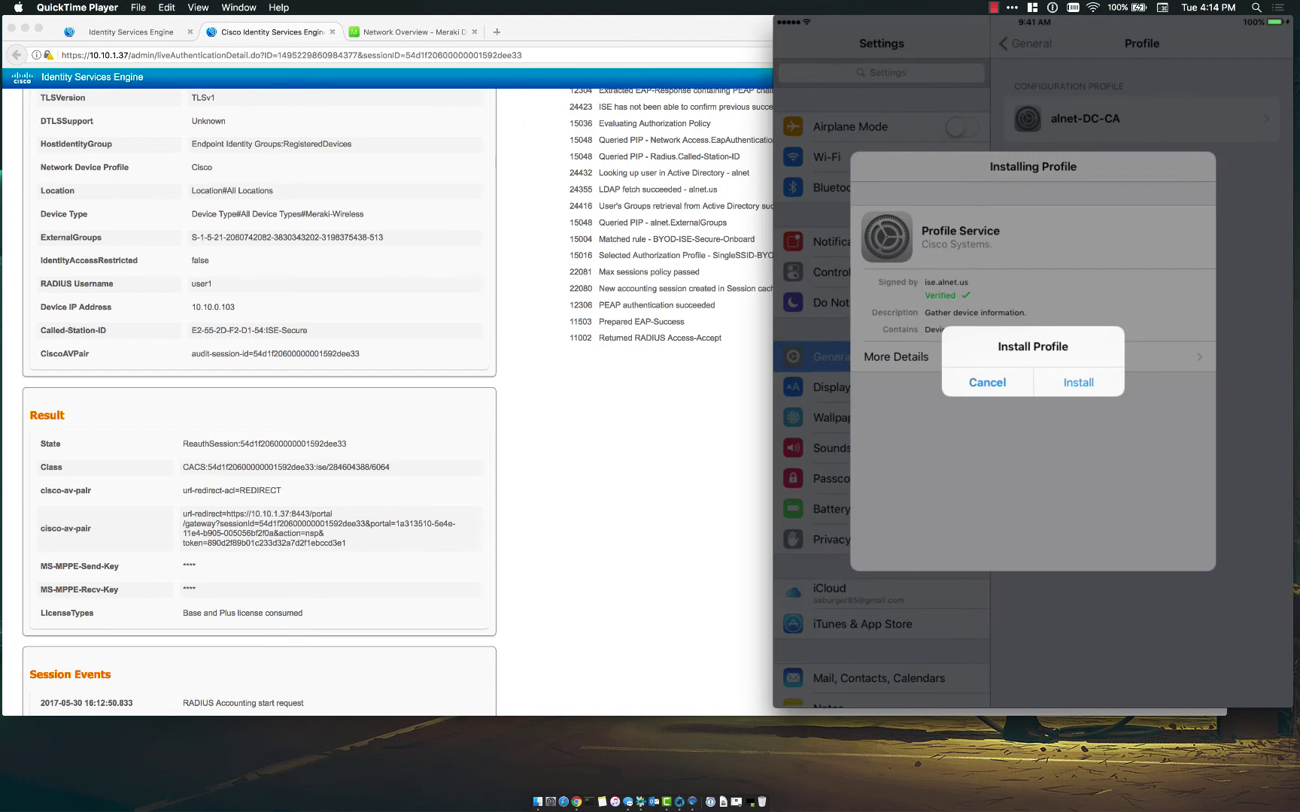
{"action": "left_click", "coordinate": [1077, 382]}
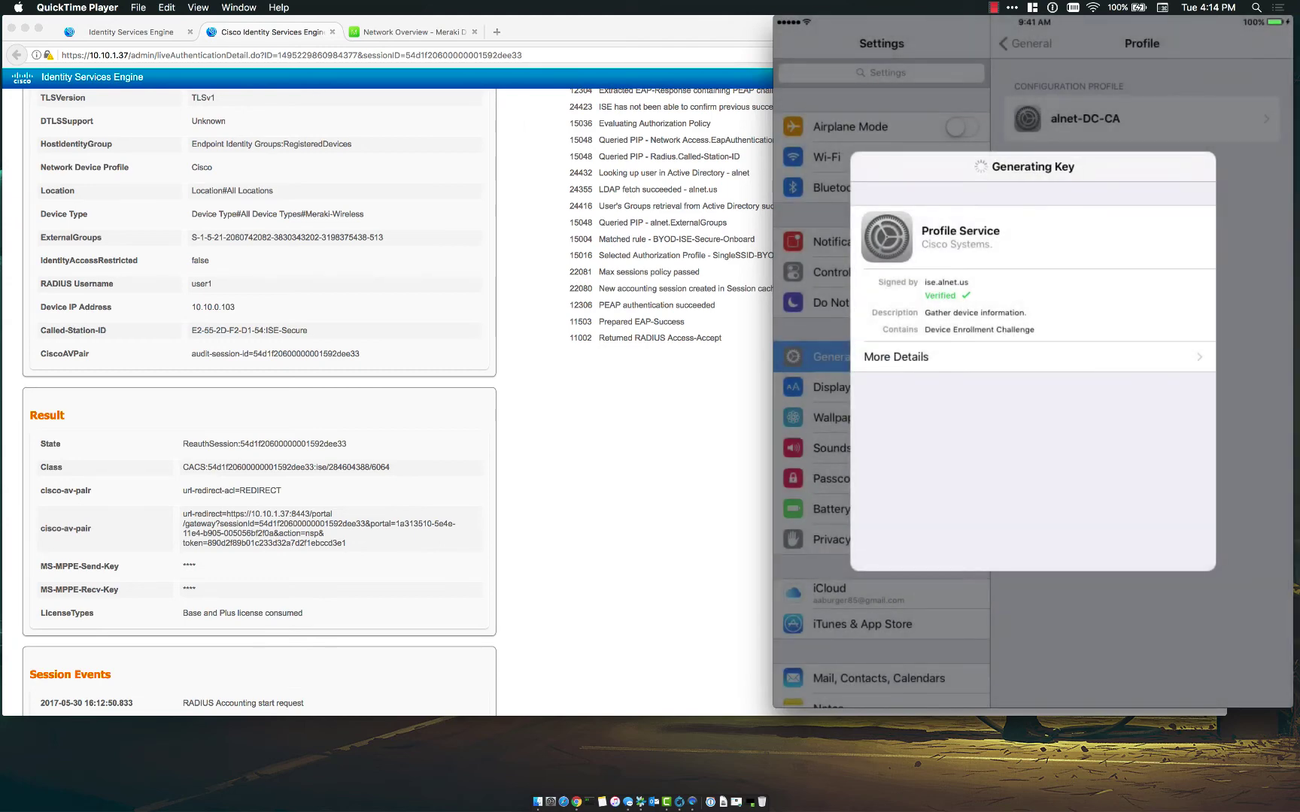
- Refresh the ISE RADIUS live logs, then view the installed profile's details on the iPad
{"action": "left_click", "coordinate": [151, 34]}
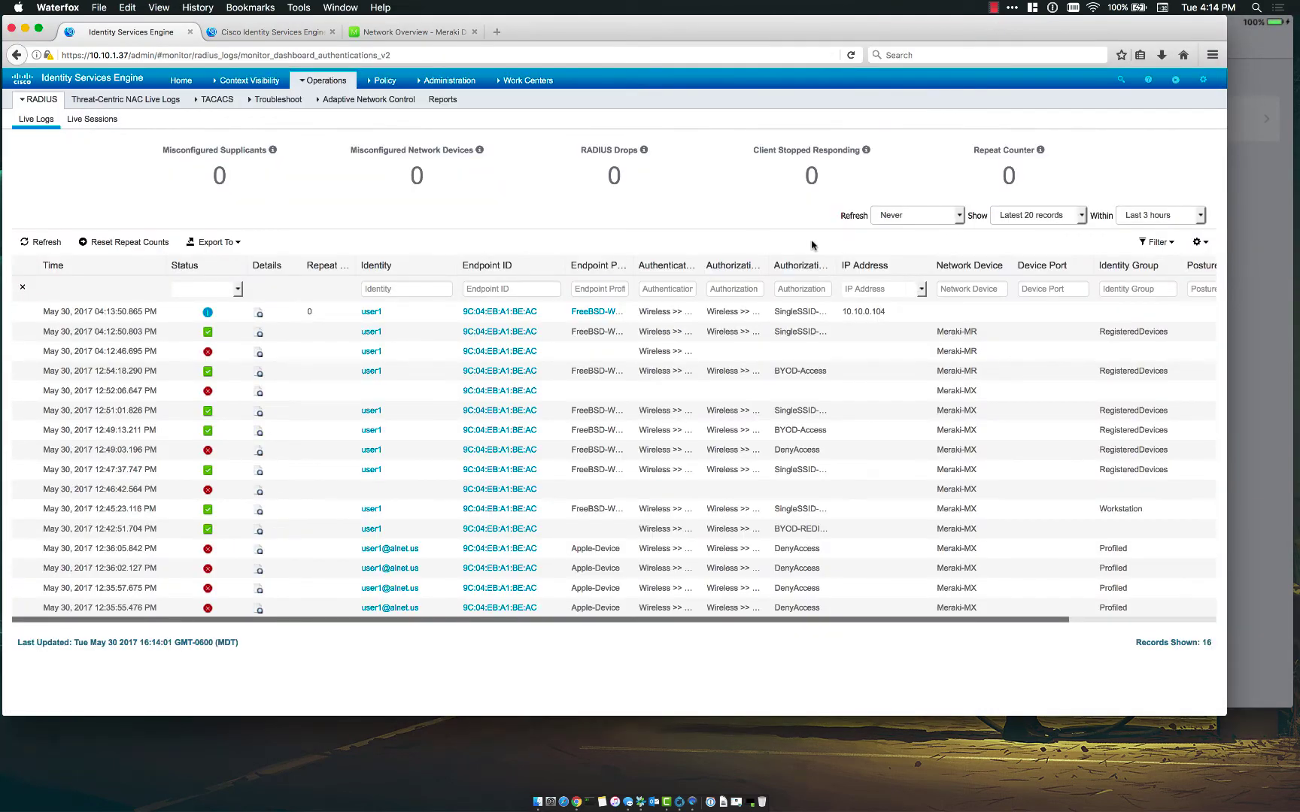
{"action": "left_click", "coordinate": [44, 242]}
{"action": "left_click", "coordinate": [1261, 247]}
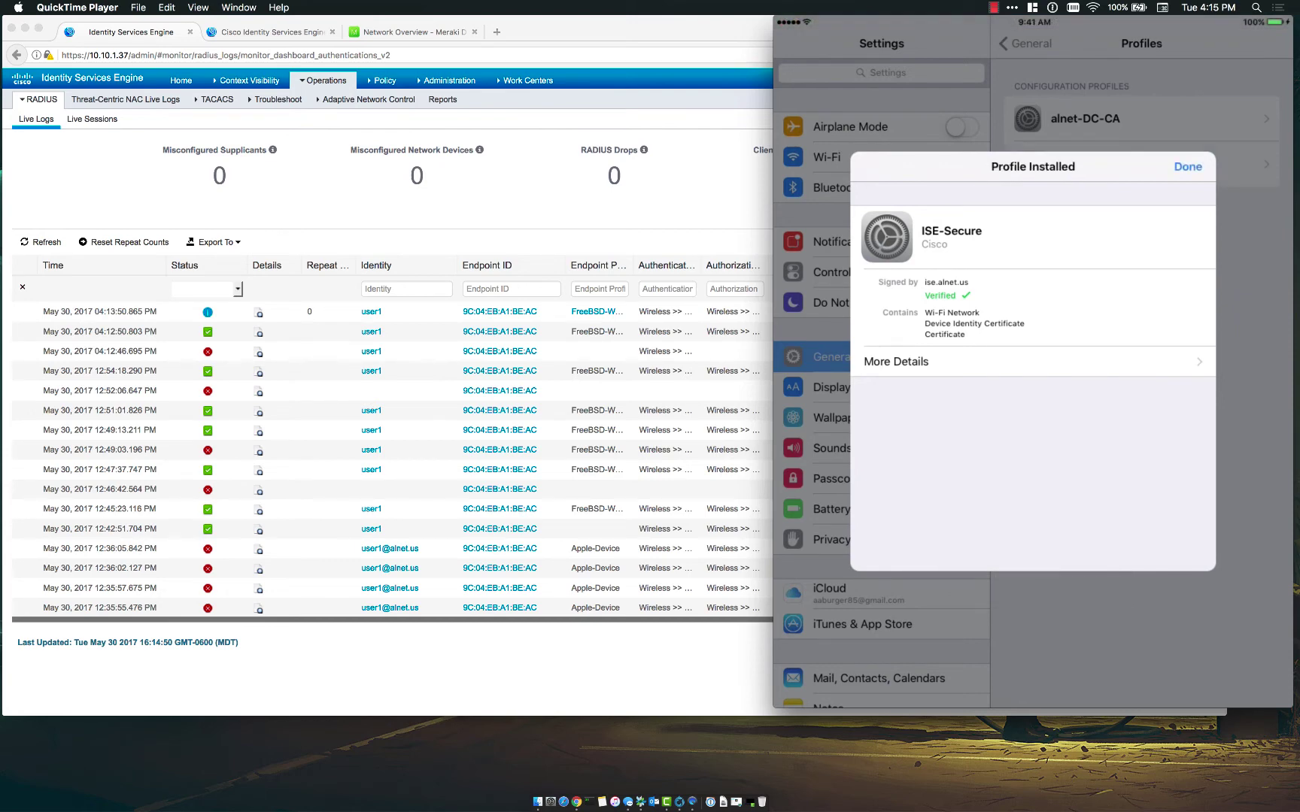
{"action": "left_click", "coordinate": [1032, 361]}
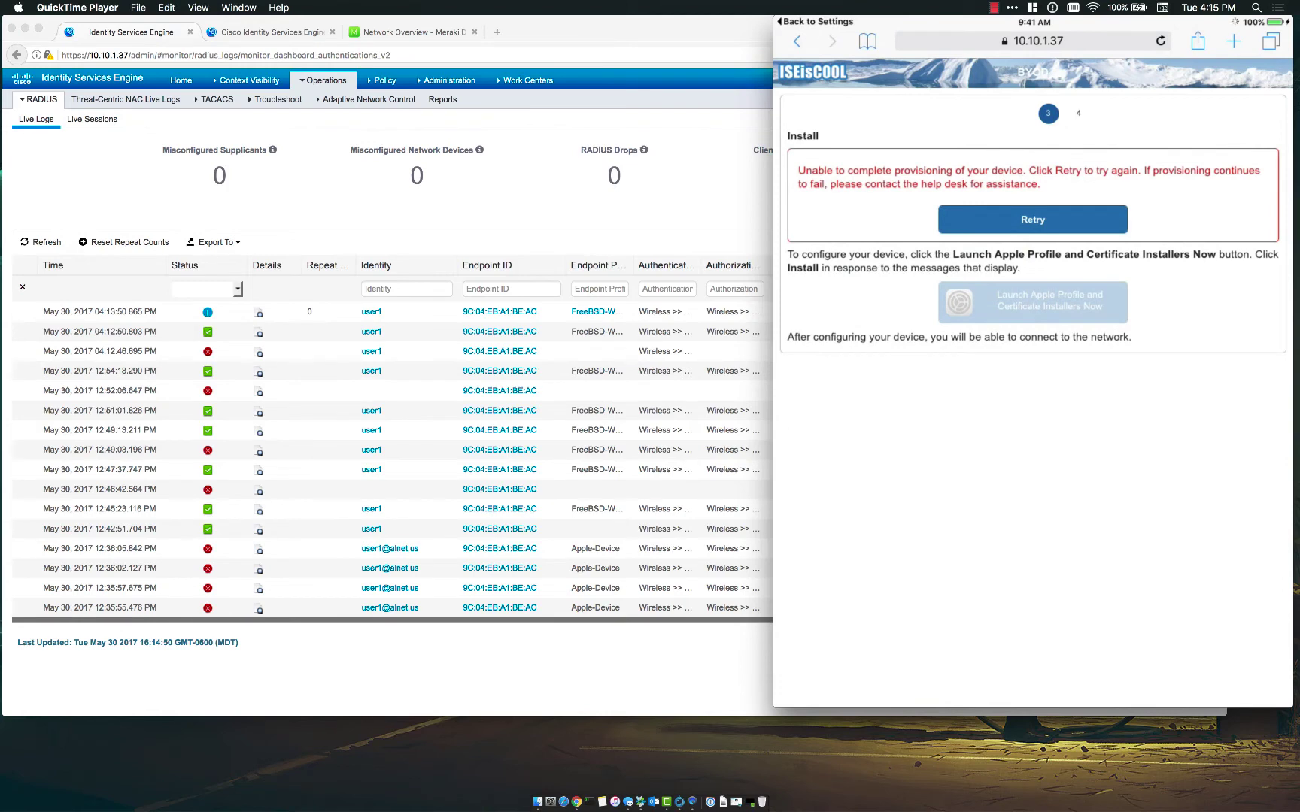
- Confirm in iPad Settings > Wi-Fi that ISE-Secure is connected, then return to ISE live logs
{"action": "left_click", "coordinate": [1034, 42]}
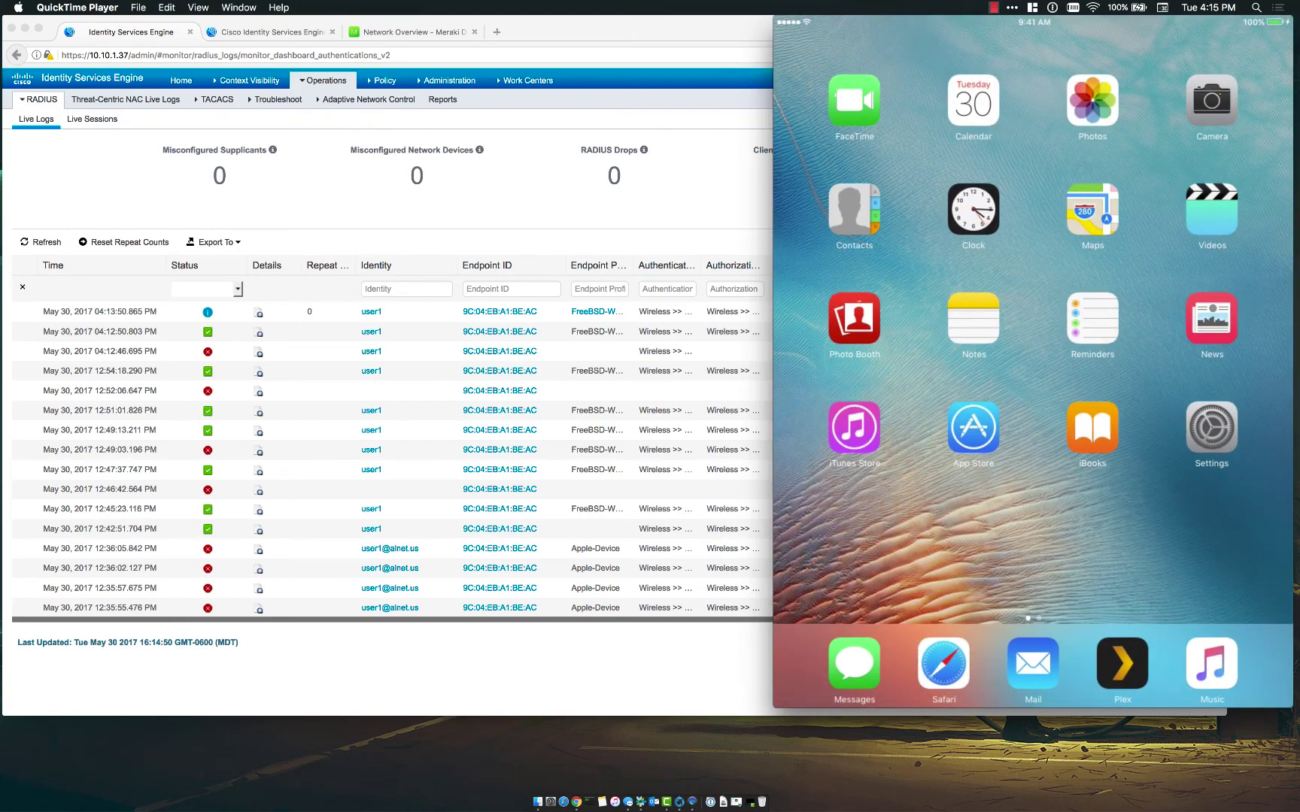
{"action": "left_click", "coordinate": [1211, 428]}
{"action": "left_click", "coordinate": [881, 157]}
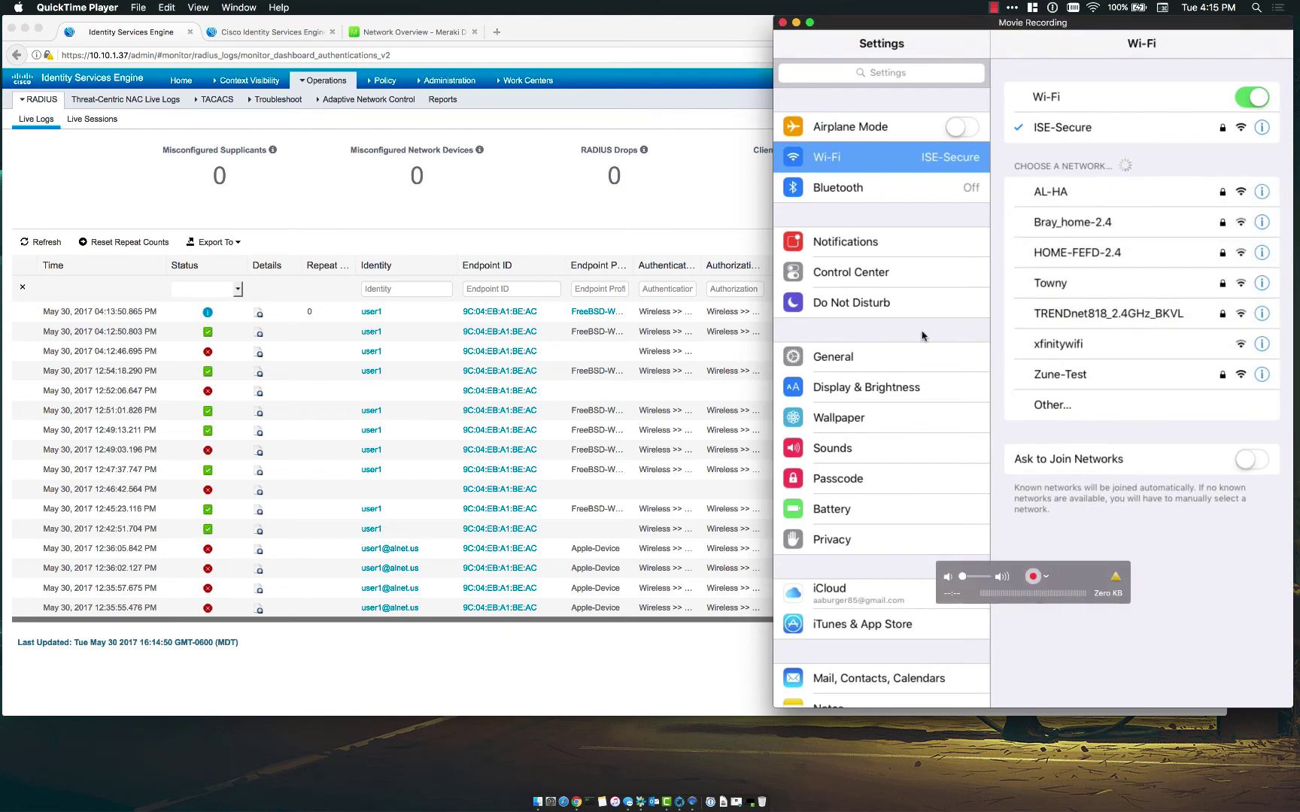
{"action": "left_click", "coordinate": [140, 207]}
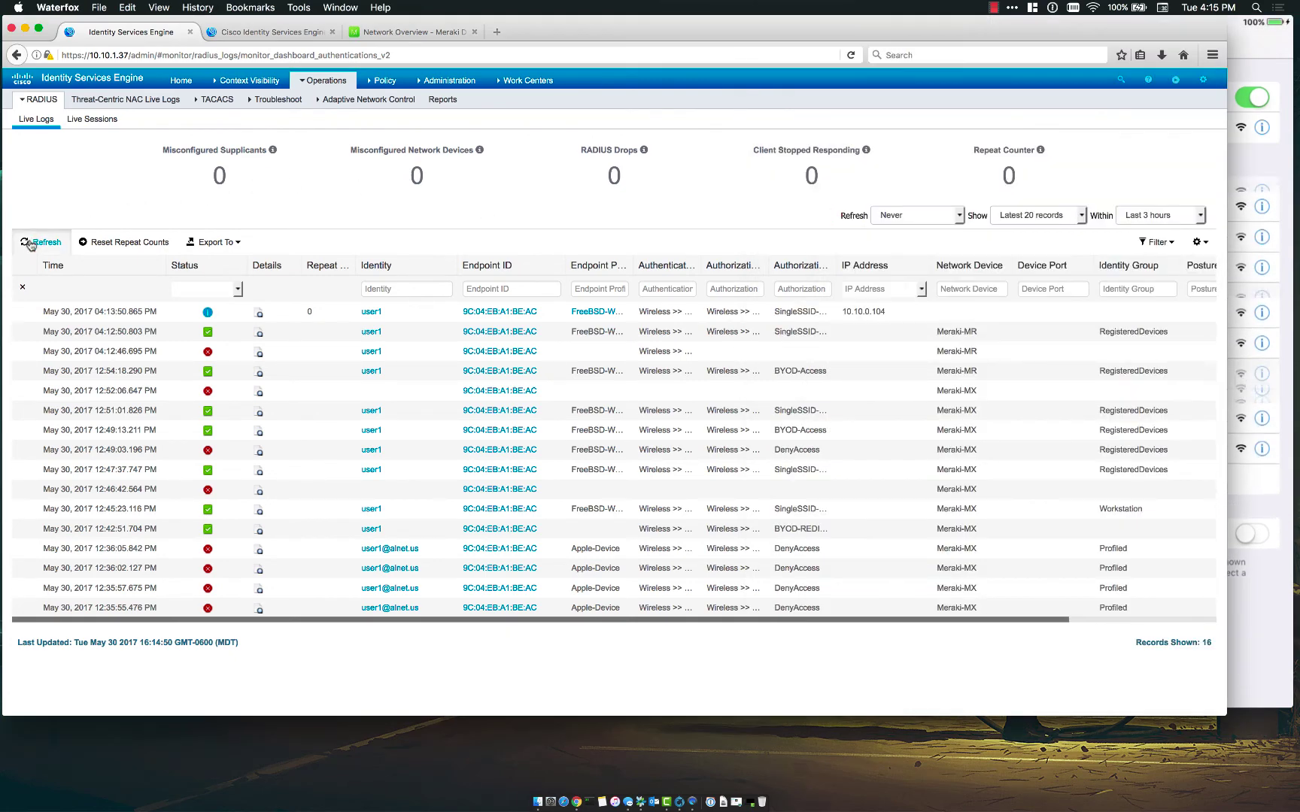
- Reload the ISE live logs and inspect the latest entry's authorization profile name
{"action": "left_click", "coordinate": [31, 242]}
{"action": "left_click", "coordinate": [32, 243]}
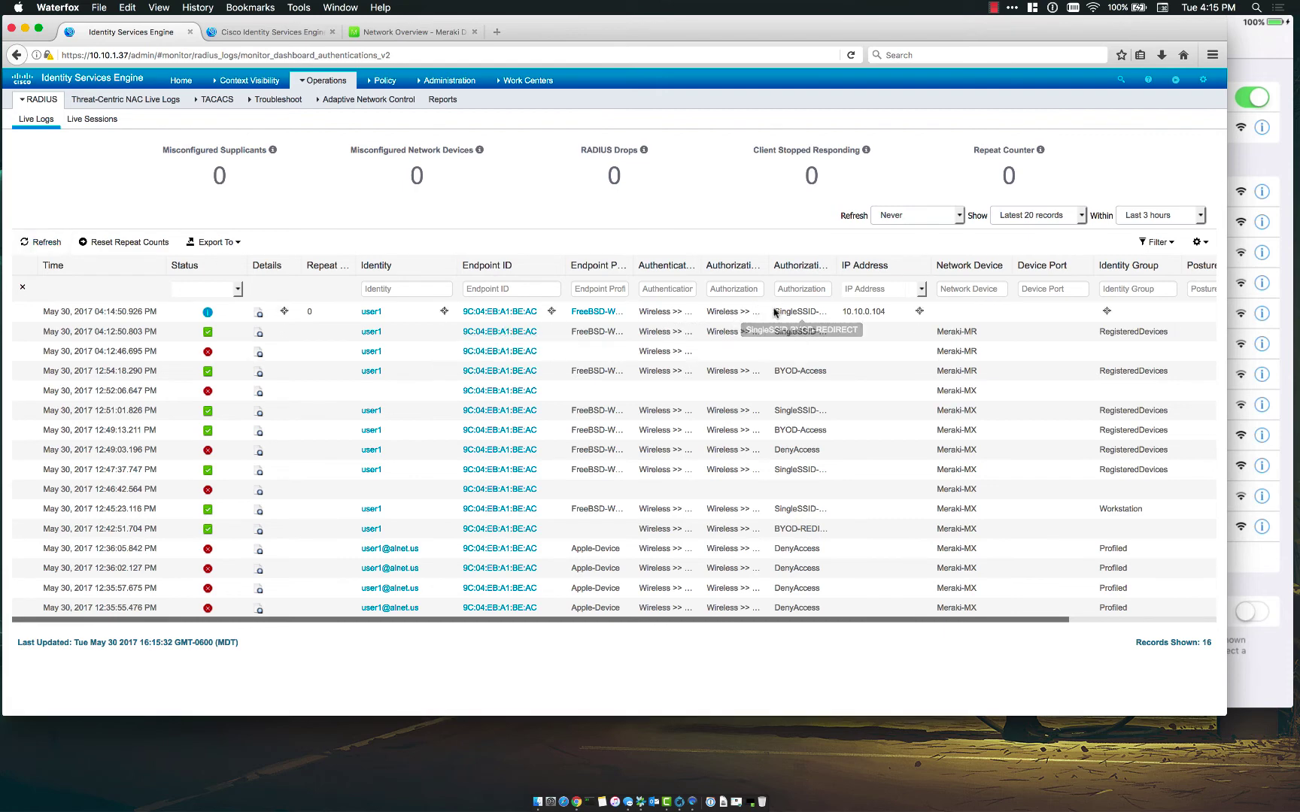
{"action": "left_click_drag", "start_coordinate": [775, 311], "coordinate": [822, 311]}
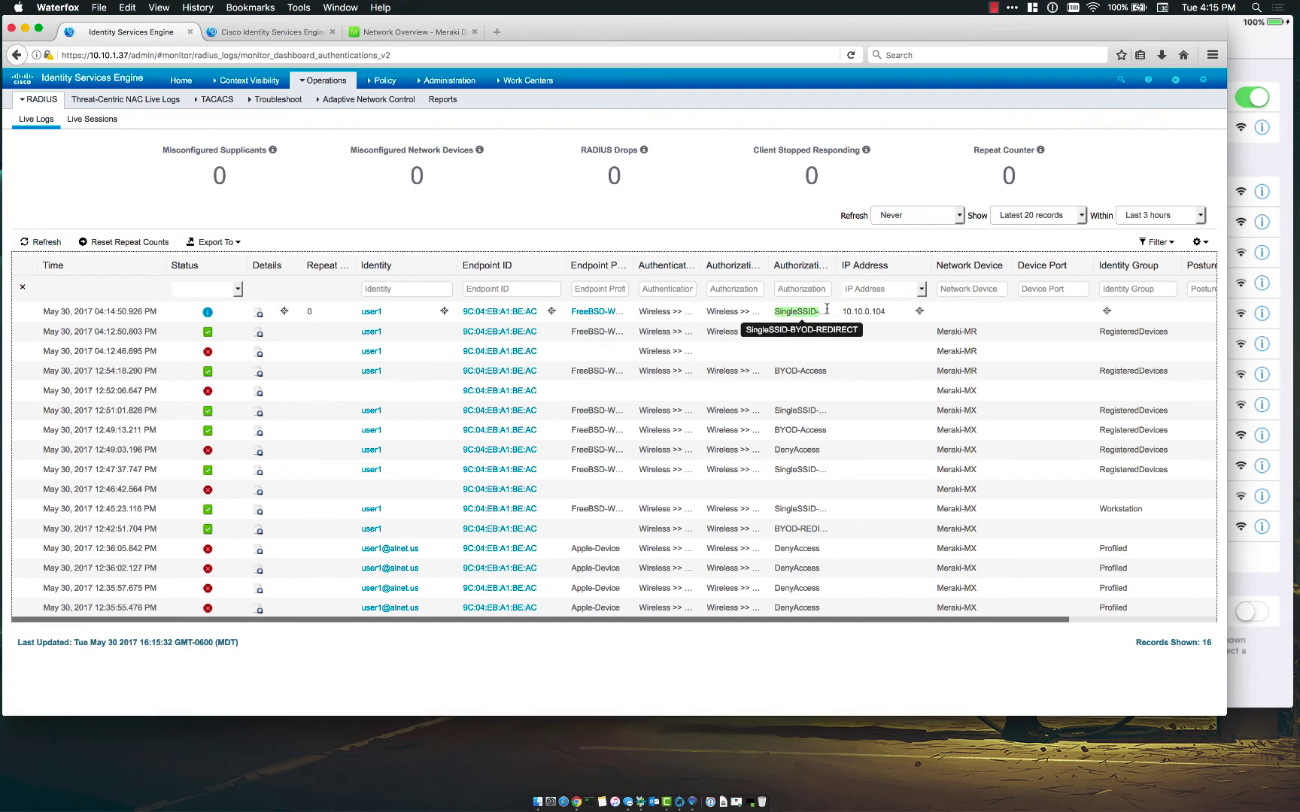
{"action": "left_click", "coordinate": [774, 314]}
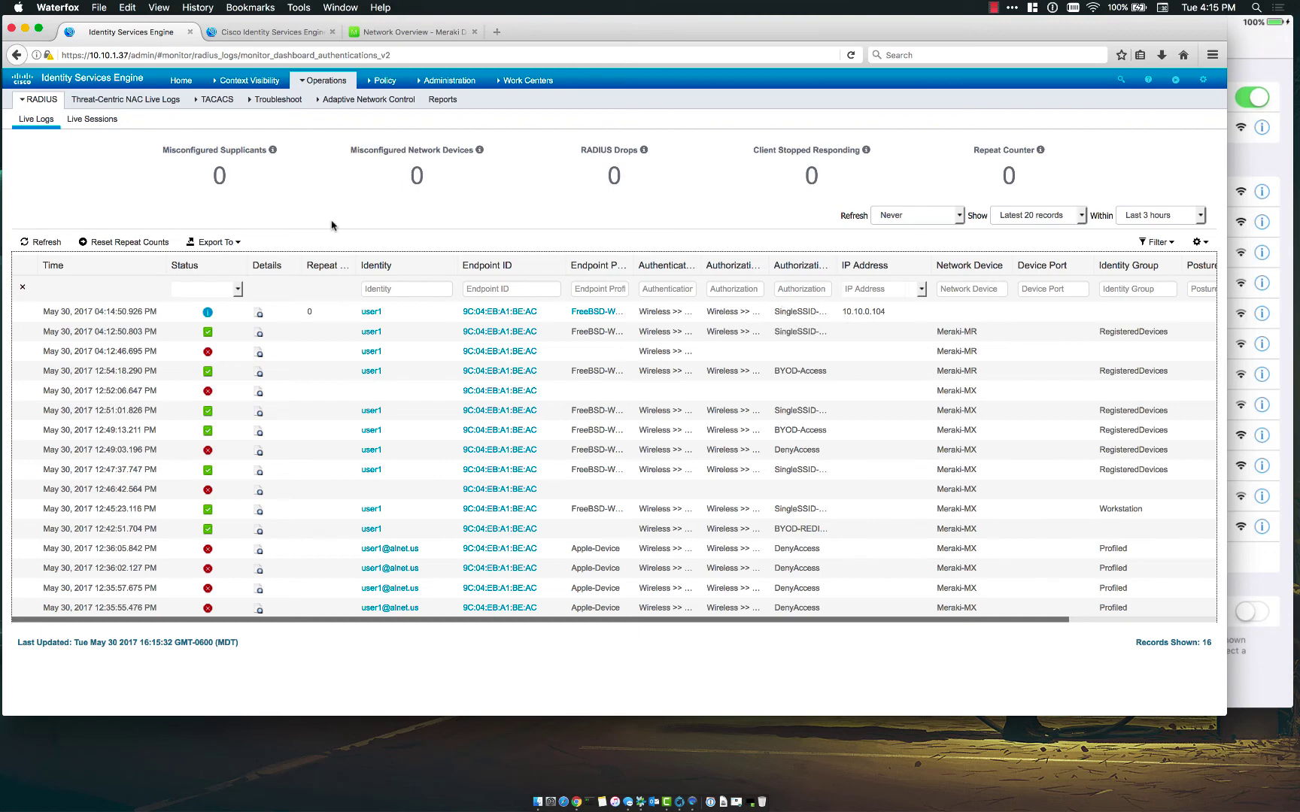
{"action": "left_click", "coordinate": [1259, 160]}
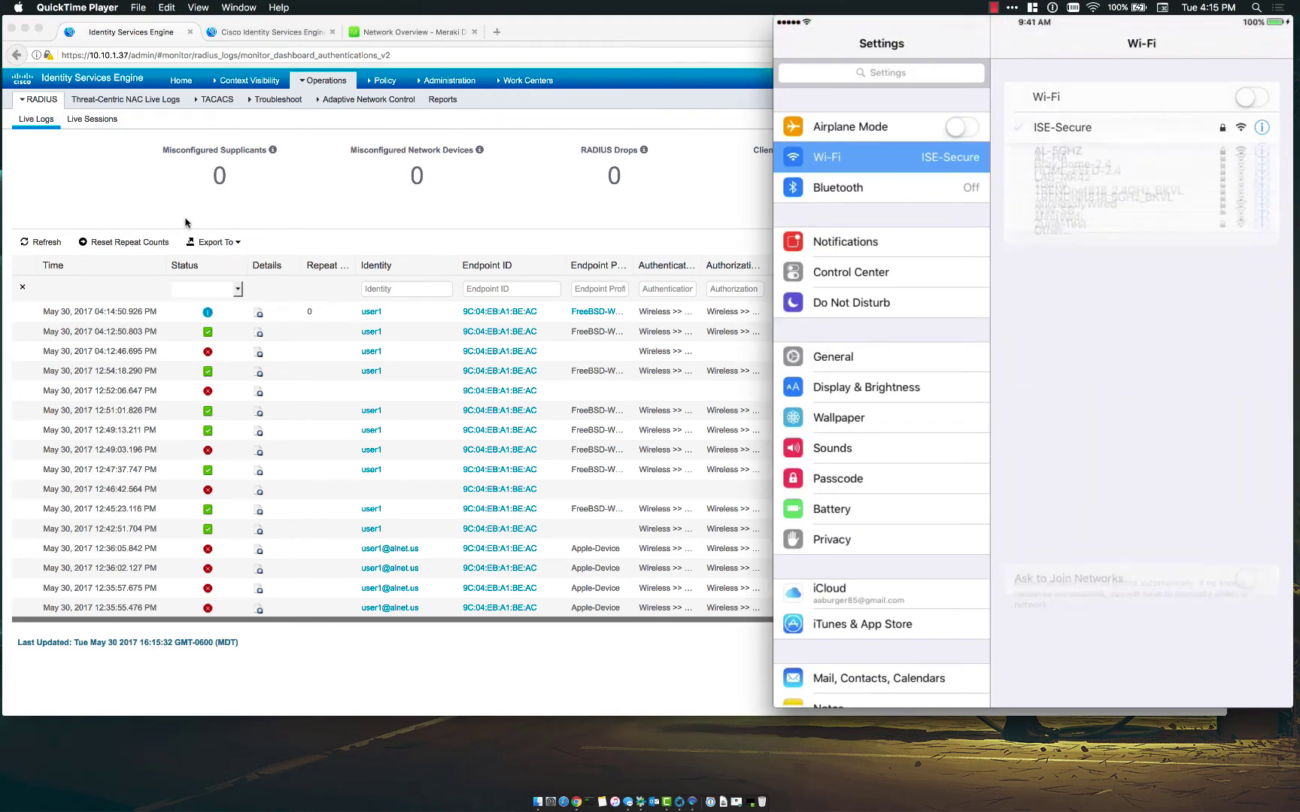
{"action": "left_click", "coordinate": [229, 217]}
- Set live log refresh to every 3 seconds and open the iPad's new authentication details
{"action": "left_click", "coordinate": [963, 219]}
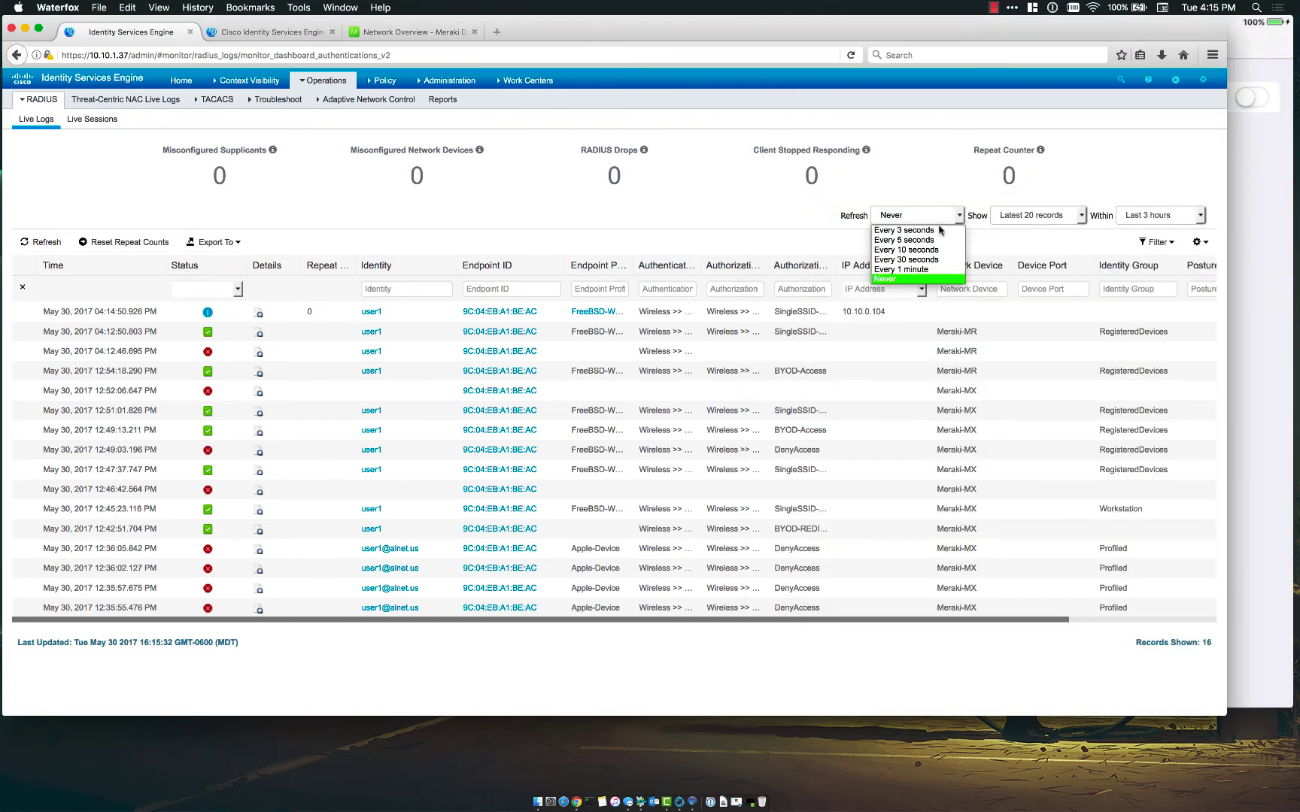
{"action": "left_click", "coordinate": [940, 237]}
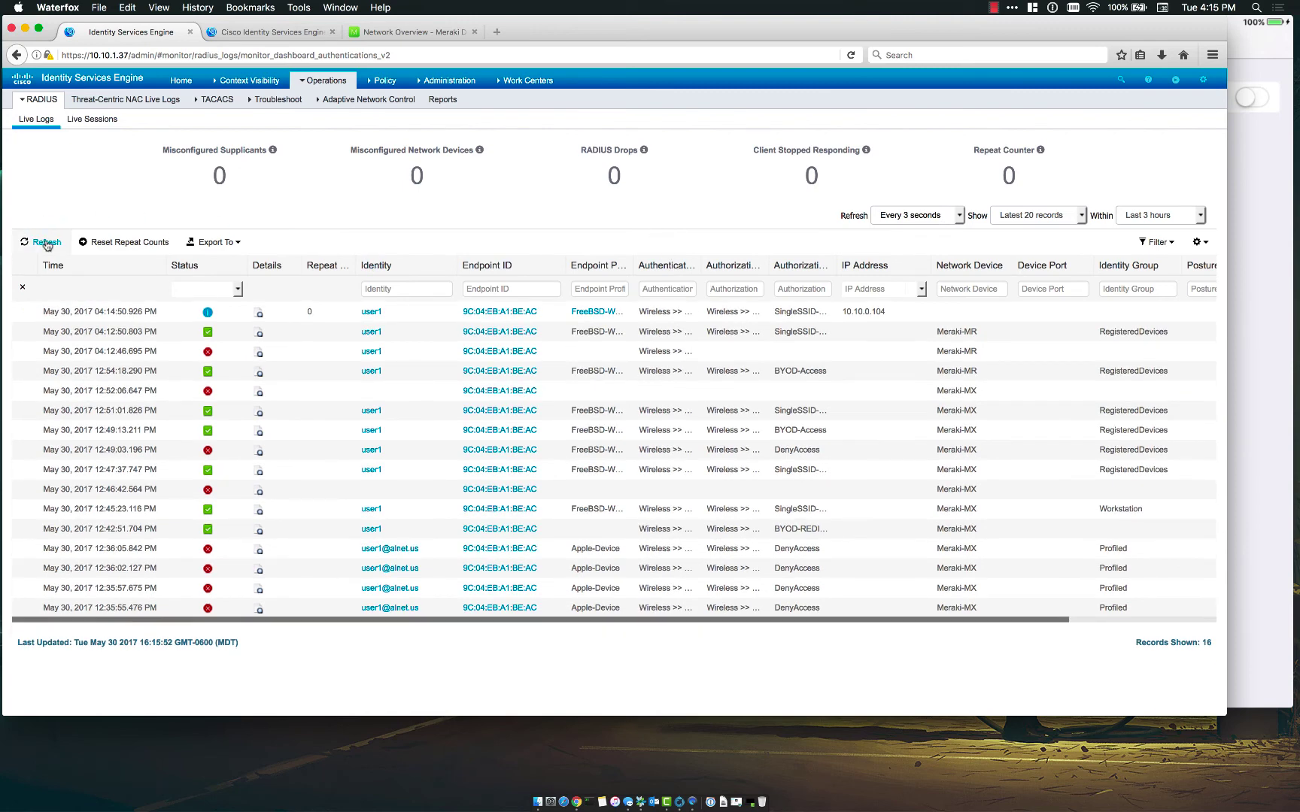
{"action": "left_click", "coordinate": [1279, 304]}
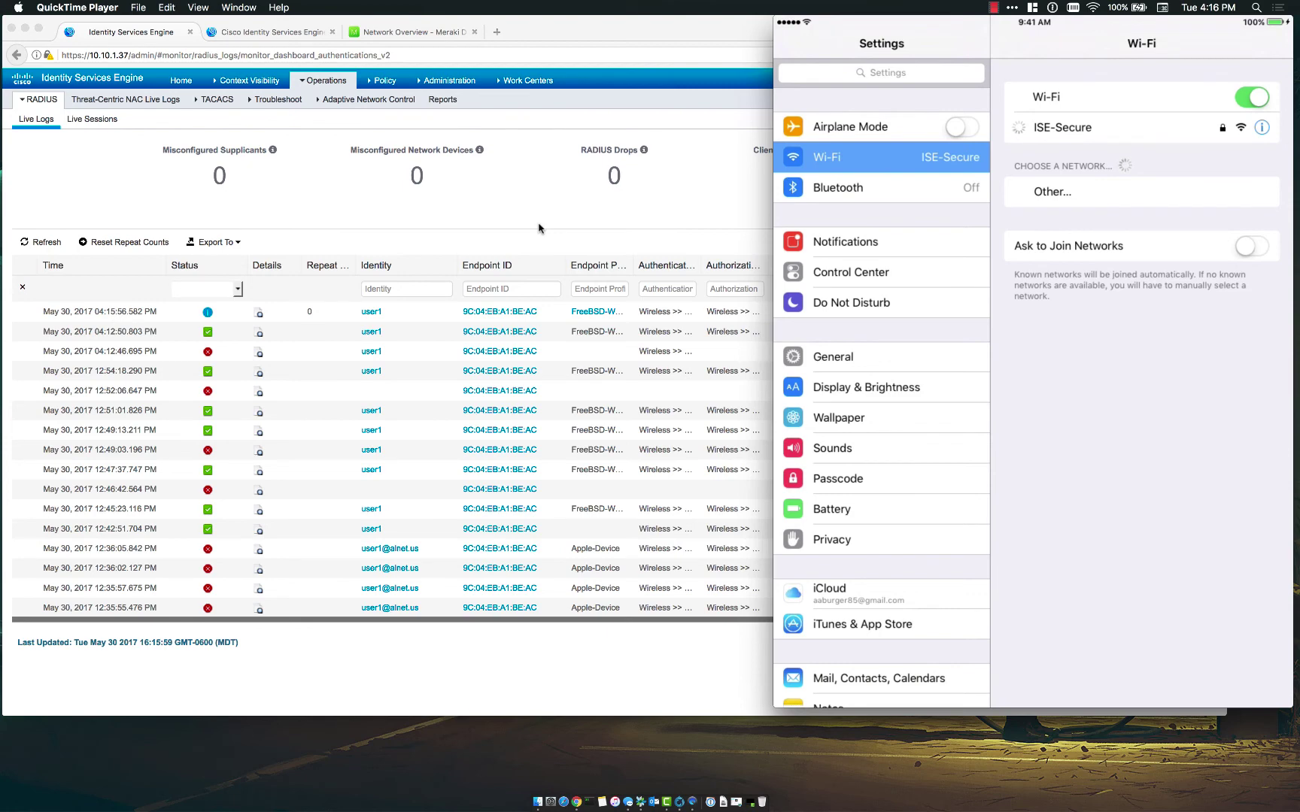
{"action": "left_click", "coordinate": [462, 225]}
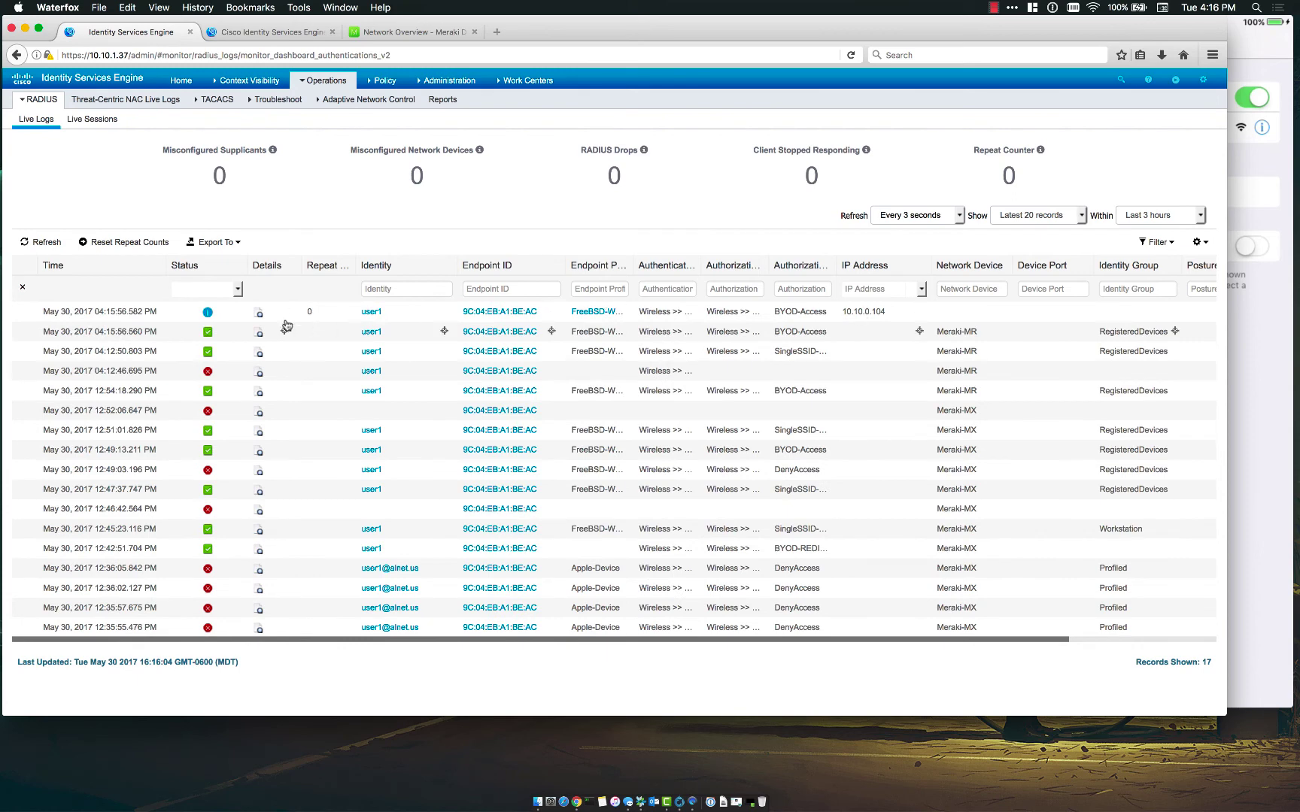
{"action": "left_click", "coordinate": [259, 332]}
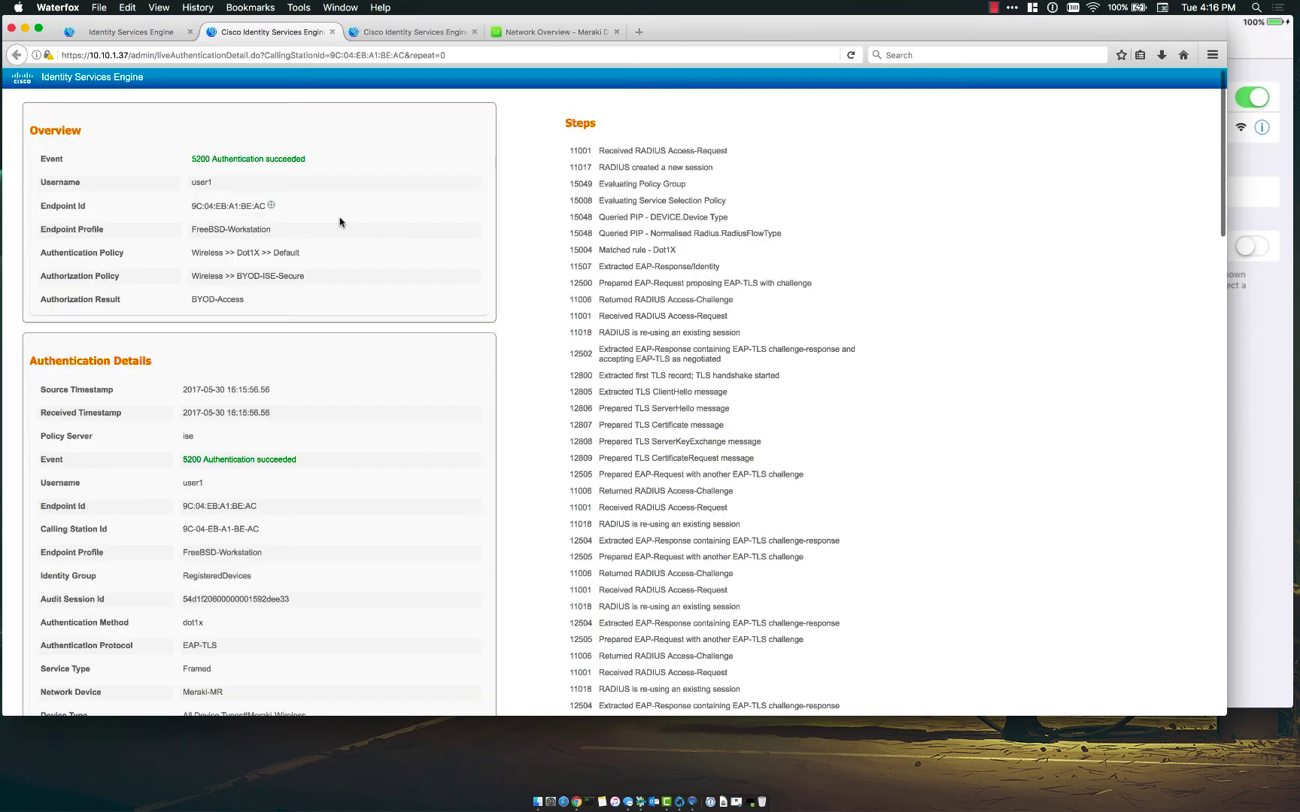
- Confirm the report shows the BYOD-ISE-Secure authorization policy and BYOD-Access result
{"action": "scroll", "coordinate": [500, 329], "scroll_direction": "down", "scroll_amount": 1}
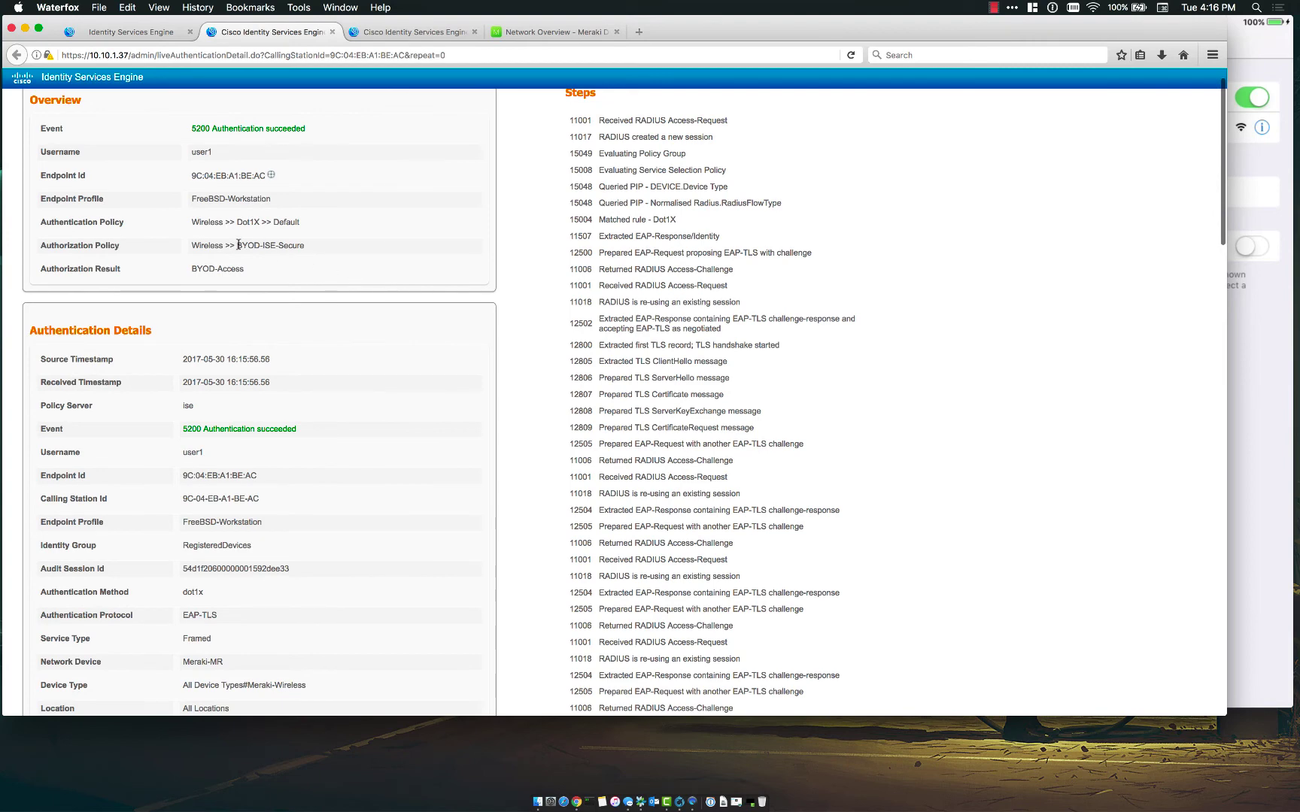
{"action": "left_click_drag", "start_coordinate": [238, 245], "coordinate": [305, 247]}
{"action": "left_click", "coordinate": [307, 249]}
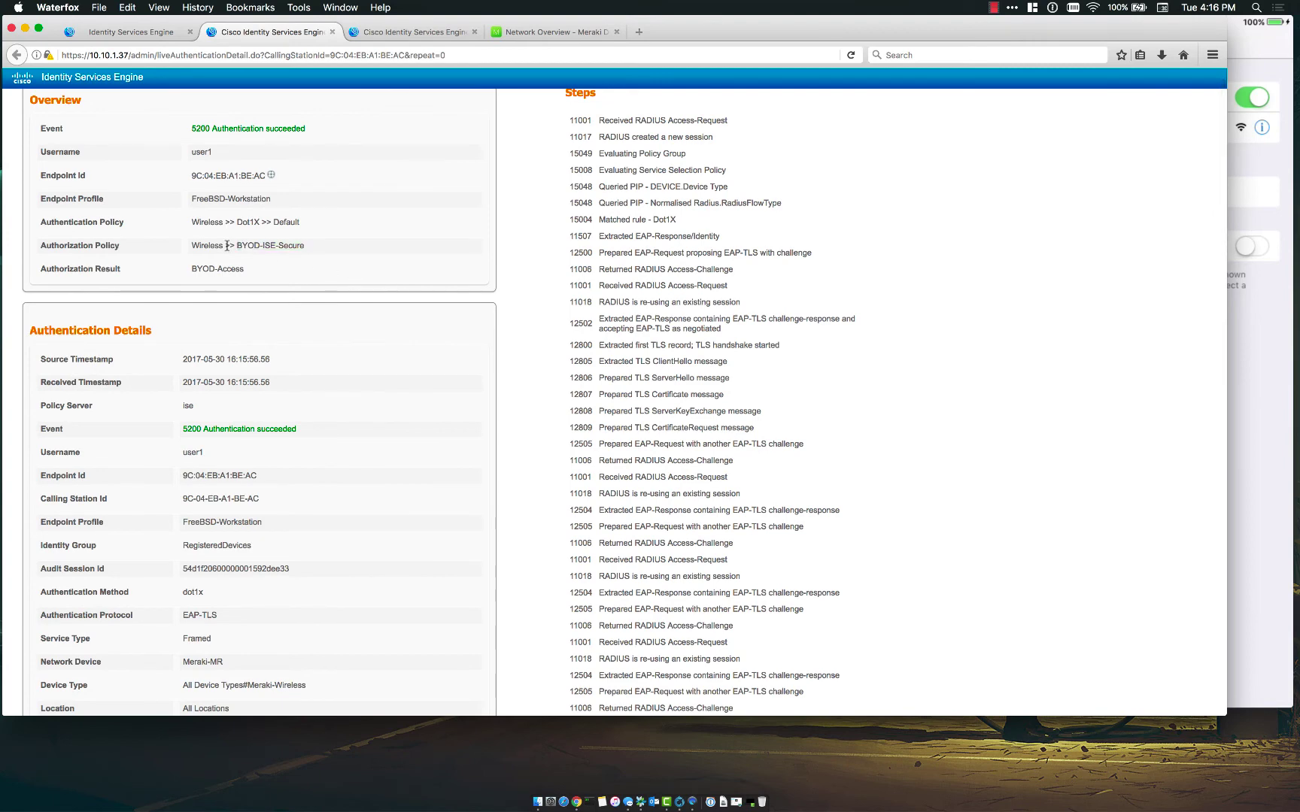
{"action": "scroll", "coordinate": [322, 280], "scroll_direction": "down", "scroll_amount": 1}
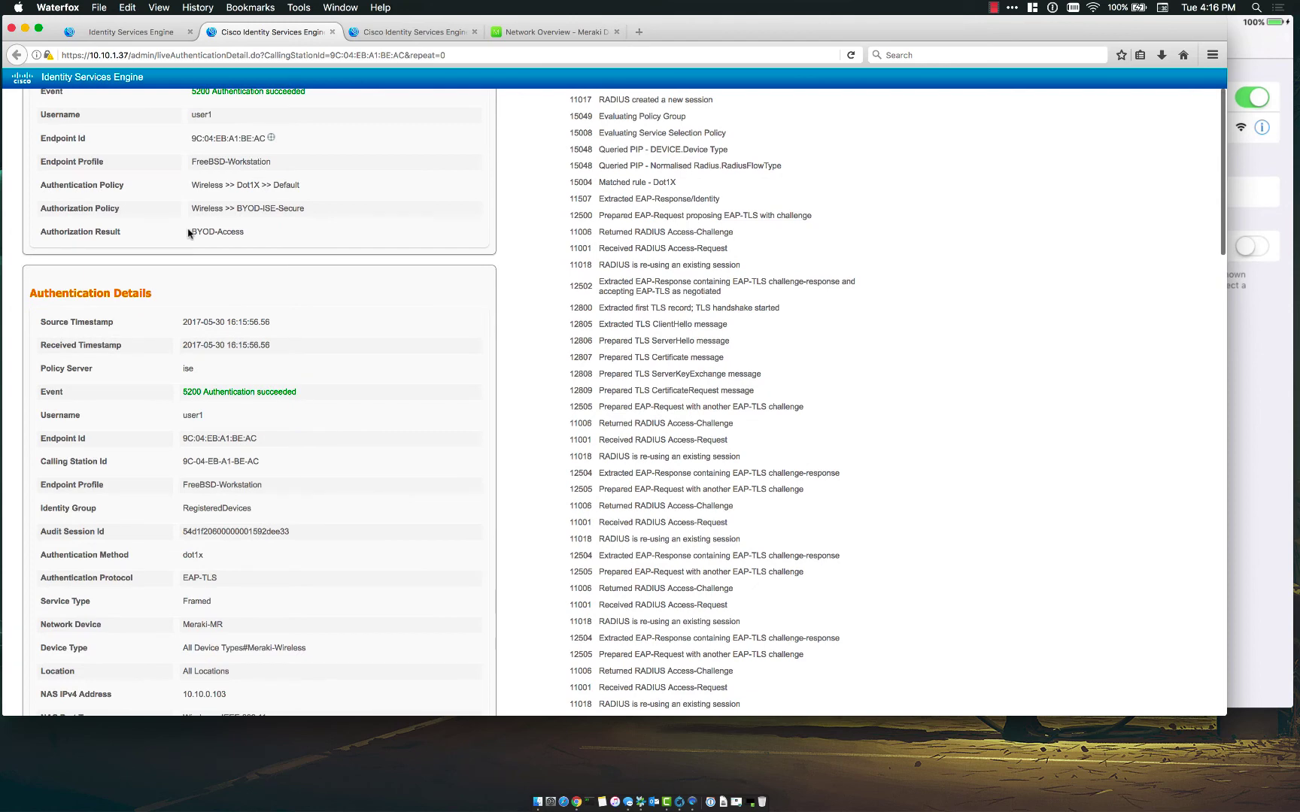
{"action": "left_click_drag", "start_coordinate": [187, 232], "coordinate": [254, 233]}
{"action": "left_click", "coordinate": [254, 233]}
- Verify RegisteredDevices, EAP-TLS and the BYOD-Access Filter-ID, then switch to the Meraki dashboard
{"action": "scroll", "coordinate": [403, 318], "scroll_direction": "down", "scroll_amount": 3}
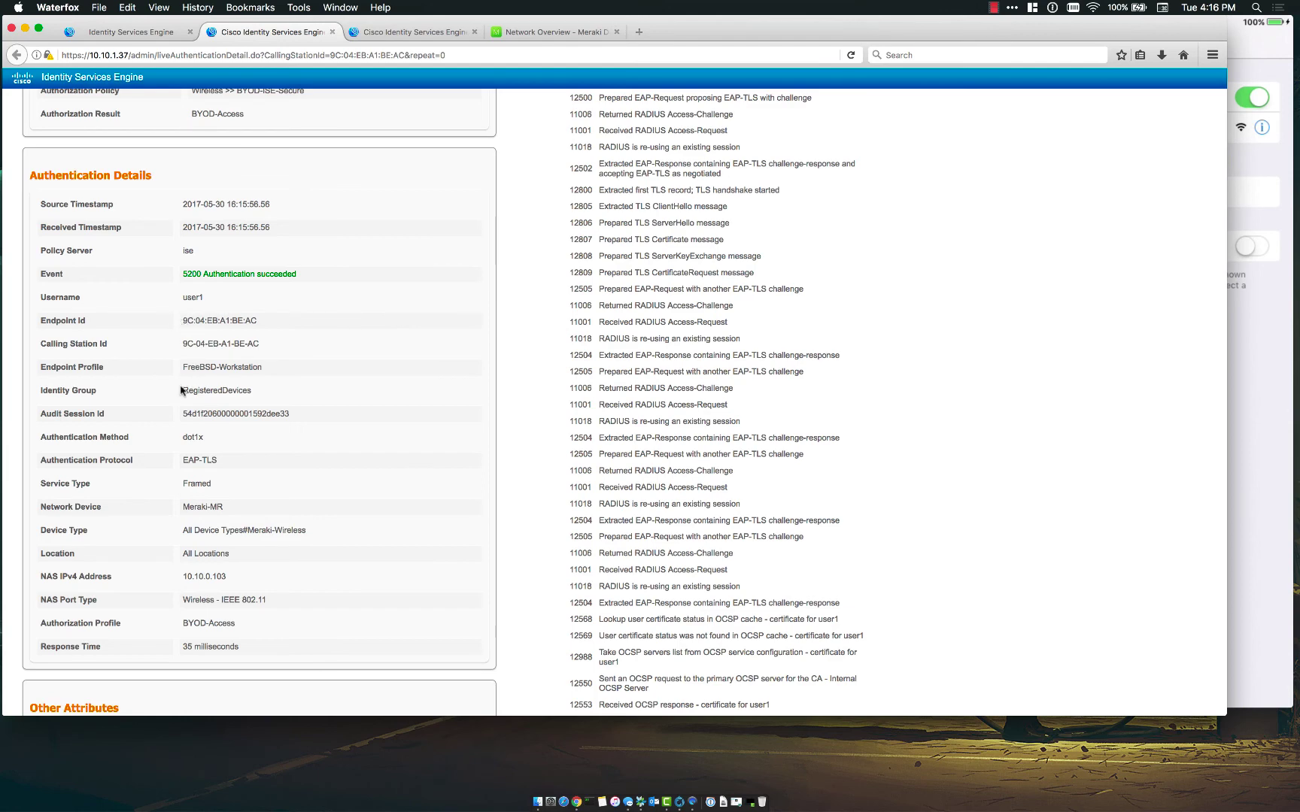
{"action": "left_click_drag", "start_coordinate": [182, 389], "coordinate": [290, 390]}
{"action": "left_click", "coordinate": [293, 390]}
{"action": "scroll", "coordinate": [295, 391], "scroll_direction": "down", "scroll_amount": 1}
{"action": "scroll", "coordinate": [296, 390], "scroll_direction": "down", "scroll_amount": 6}
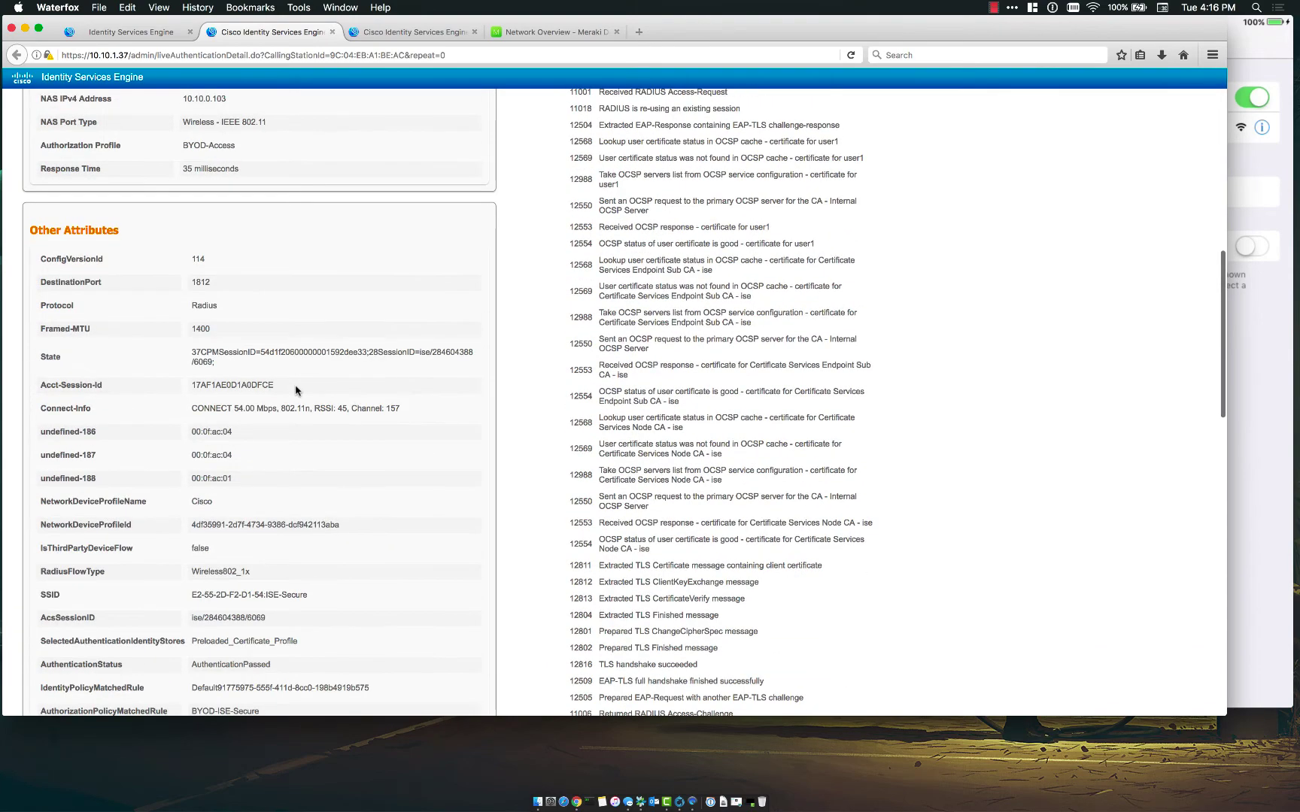
{"action": "scroll", "coordinate": [296, 390], "scroll_direction": "up", "scroll_amount": 6}
{"action": "scroll", "coordinate": [295, 390], "scroll_direction": "down", "scroll_amount": 2}
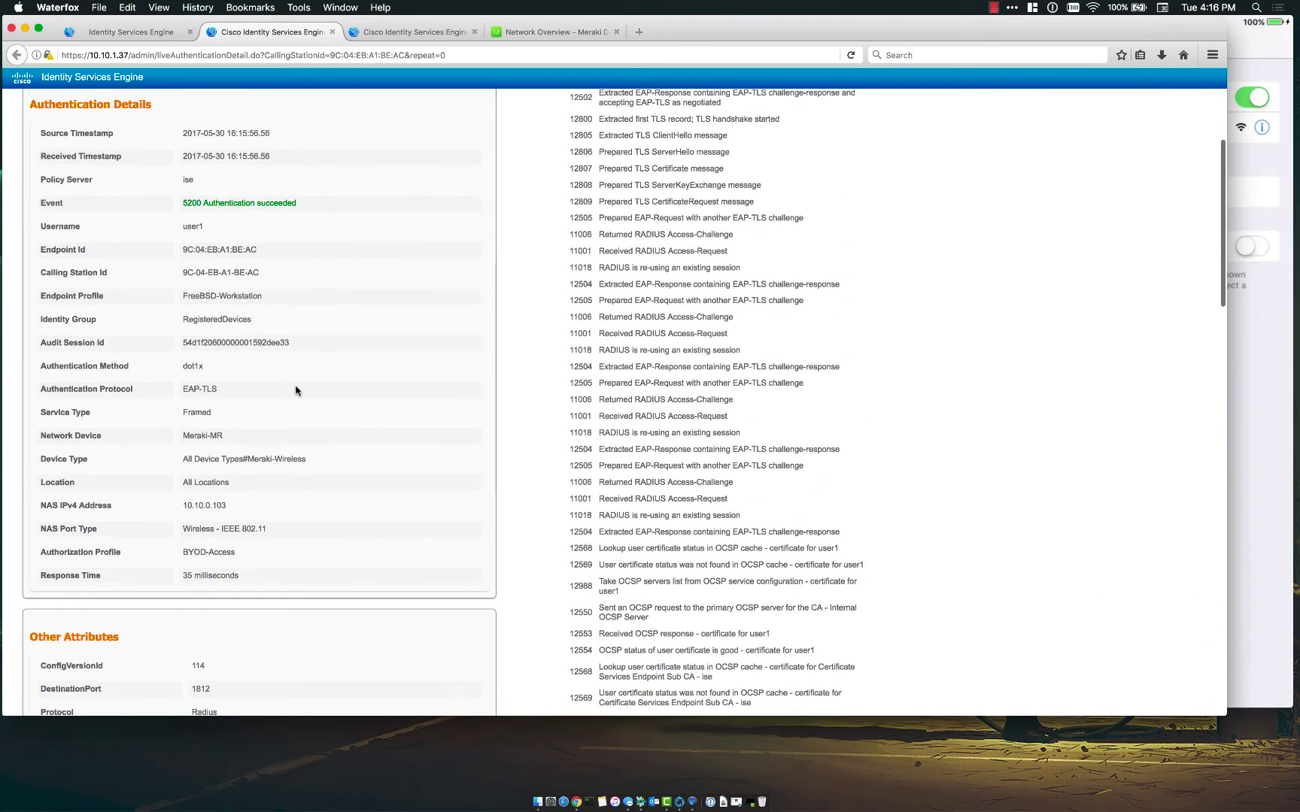
{"action": "left_click_drag", "start_coordinate": [179, 389], "coordinate": [260, 390]}
{"action": "left_click", "coordinate": [260, 391]}
{"action": "scroll", "coordinate": [261, 390], "scroll_direction": "down", "scroll_amount": 3}
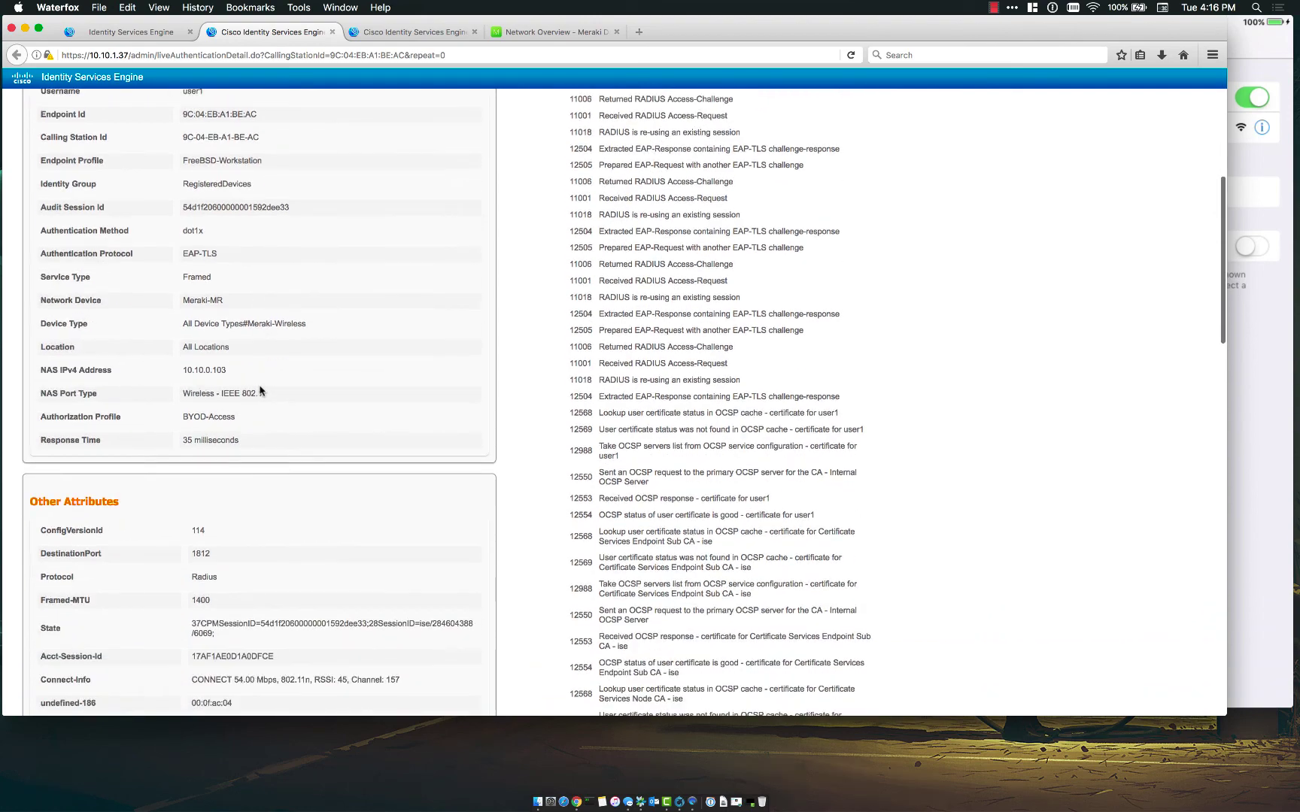
{"action": "scroll", "coordinate": [259, 390], "scroll_direction": "down", "scroll_amount": 20}
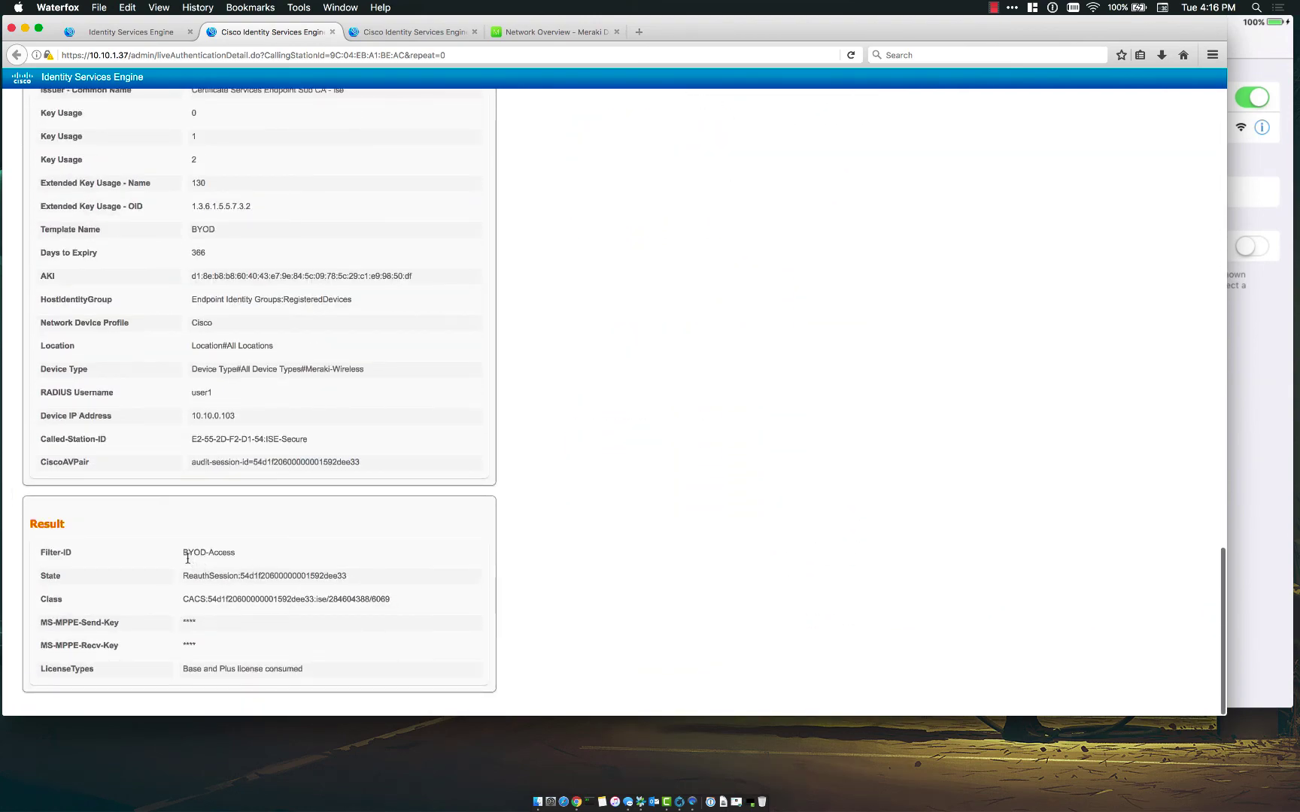
{"action": "left_click_drag", "start_coordinate": [181, 555], "coordinate": [237, 555]}
{"action": "left_click", "coordinate": [558, 33]}
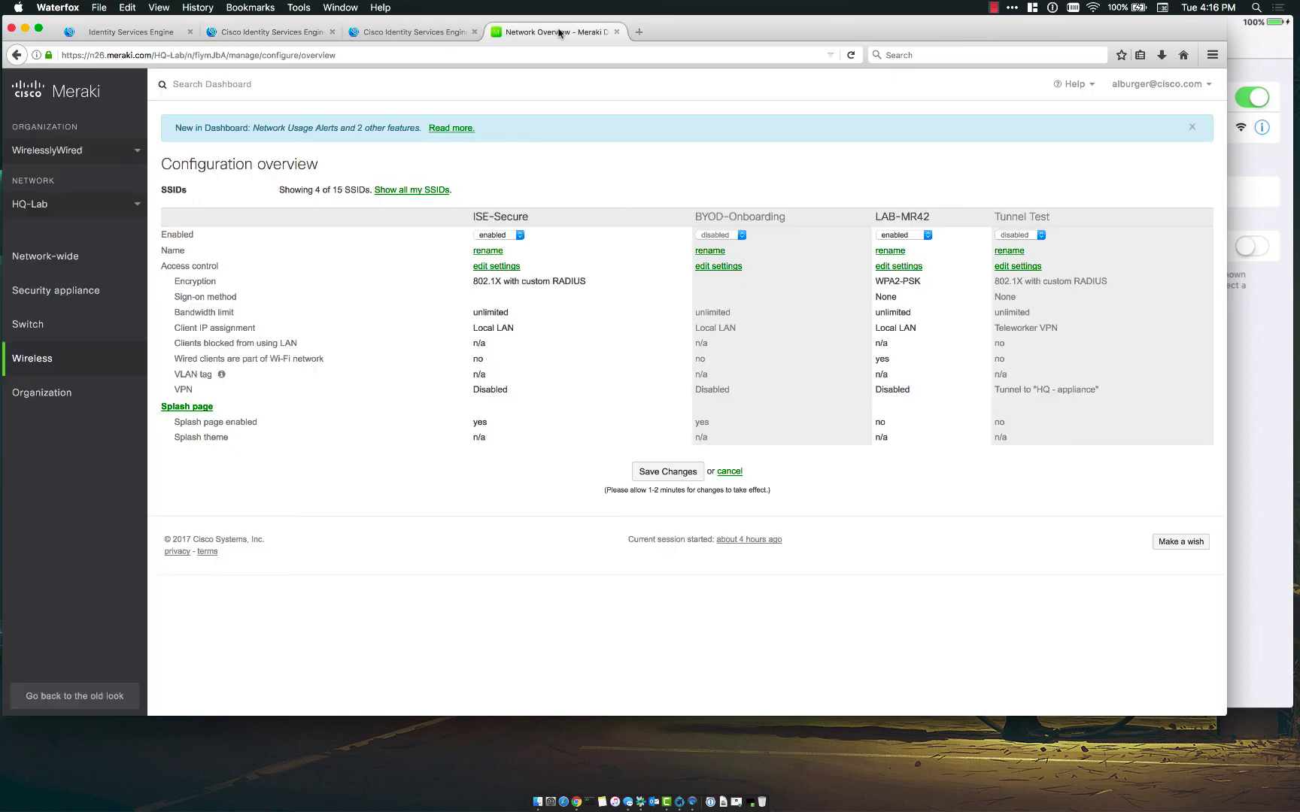
- View the iPad's Meraki client details (ISE-Secure, 10.10.0.104, BYOD-Access) and stop the recording
{"action": "mouse_move", "coordinate": [77, 258]}
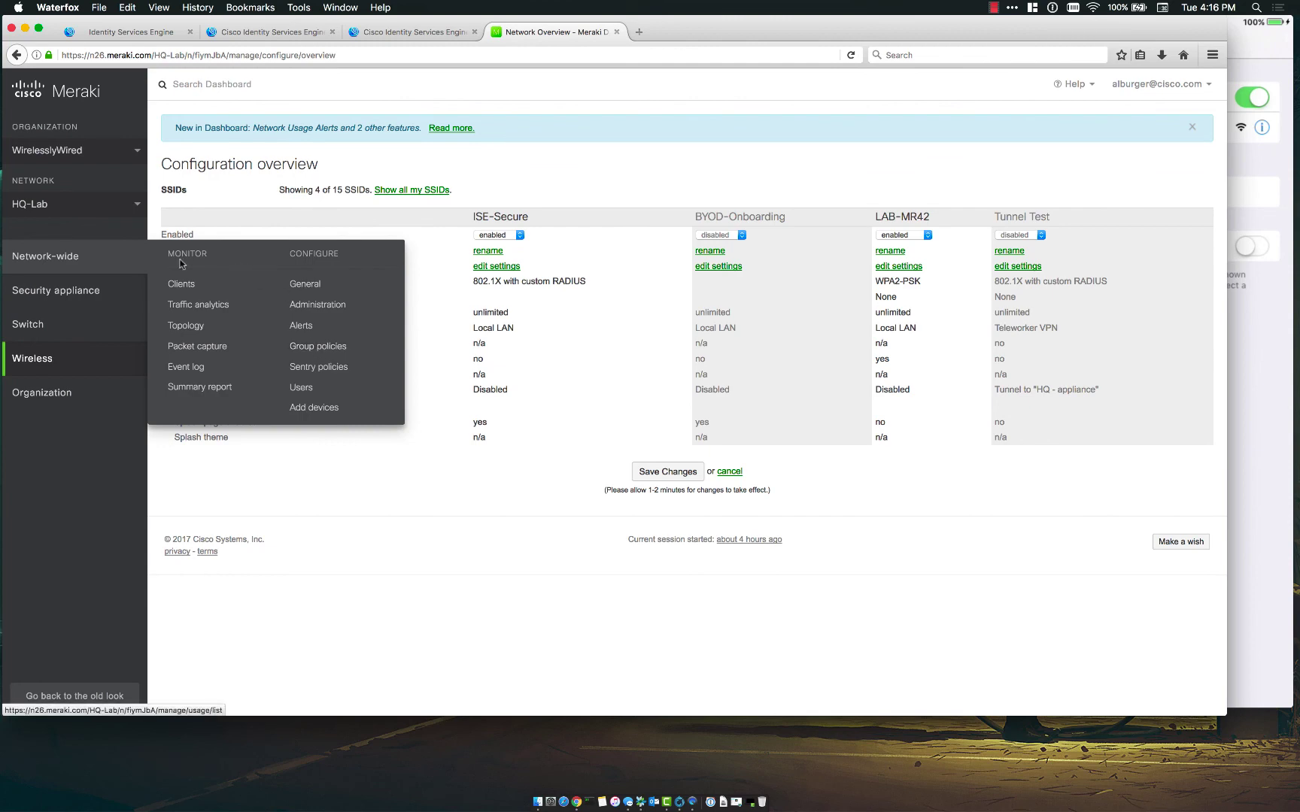
{"action": "left_click", "coordinate": [178, 286]}
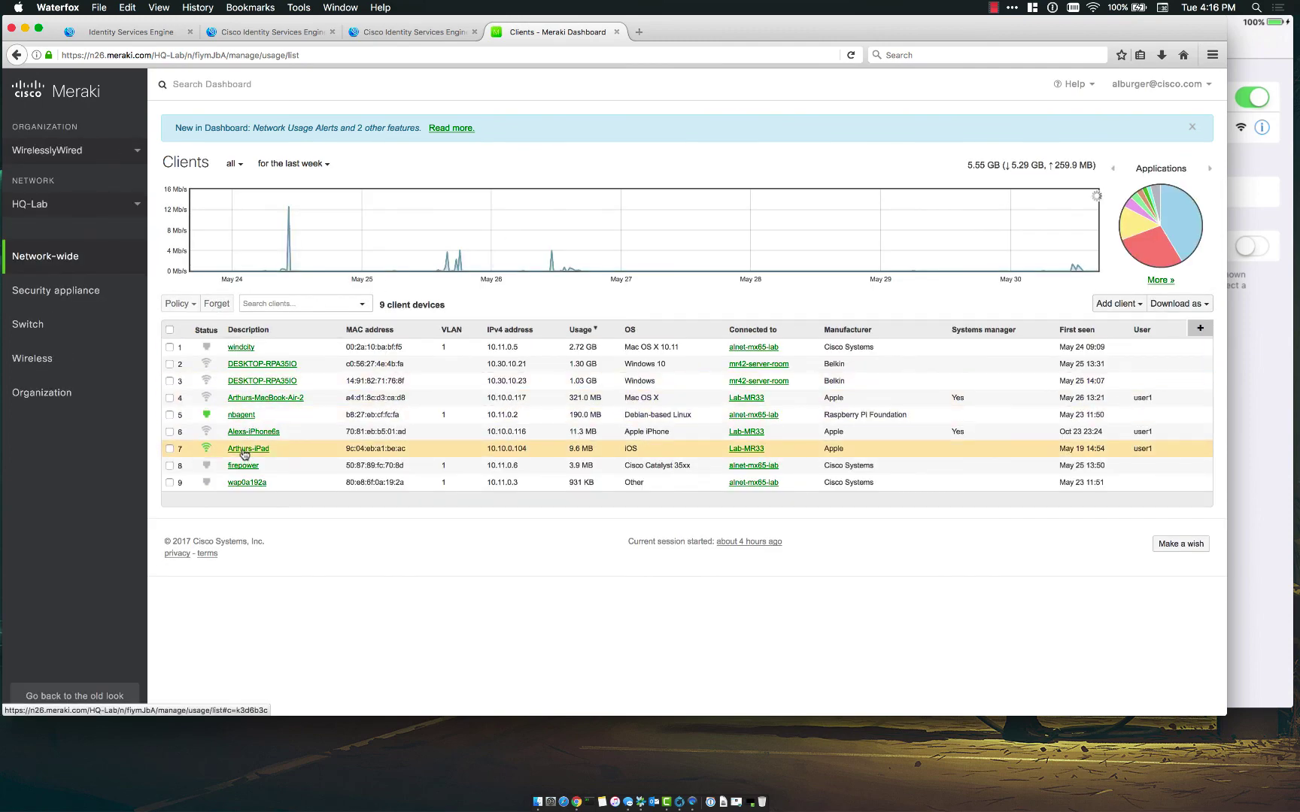
{"action": "left_click", "coordinate": [246, 449]}
{"action": "scroll", "coordinate": [376, 500], "scroll_direction": "down", "scroll_amount": 2}
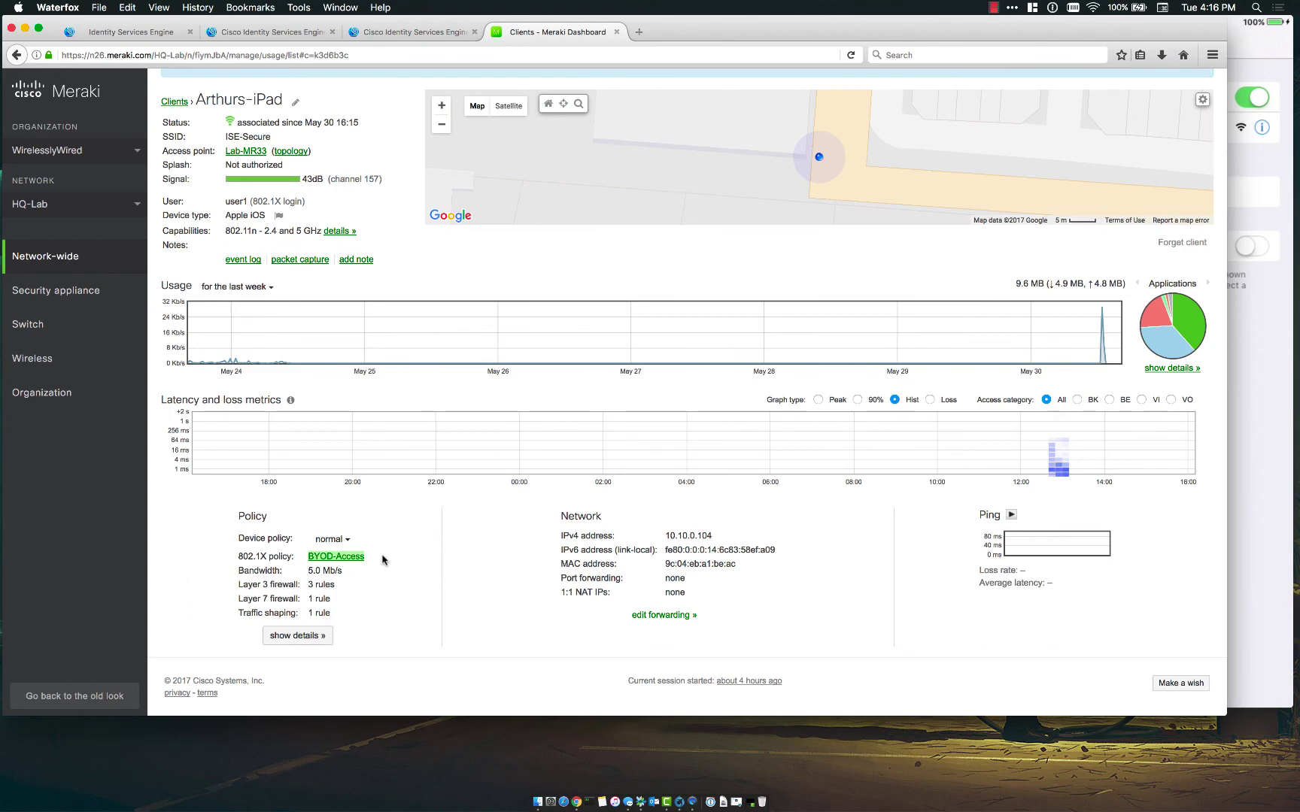
{"action": "scroll", "coordinate": [385, 560], "scroll_direction": "up", "scroll_amount": 2}
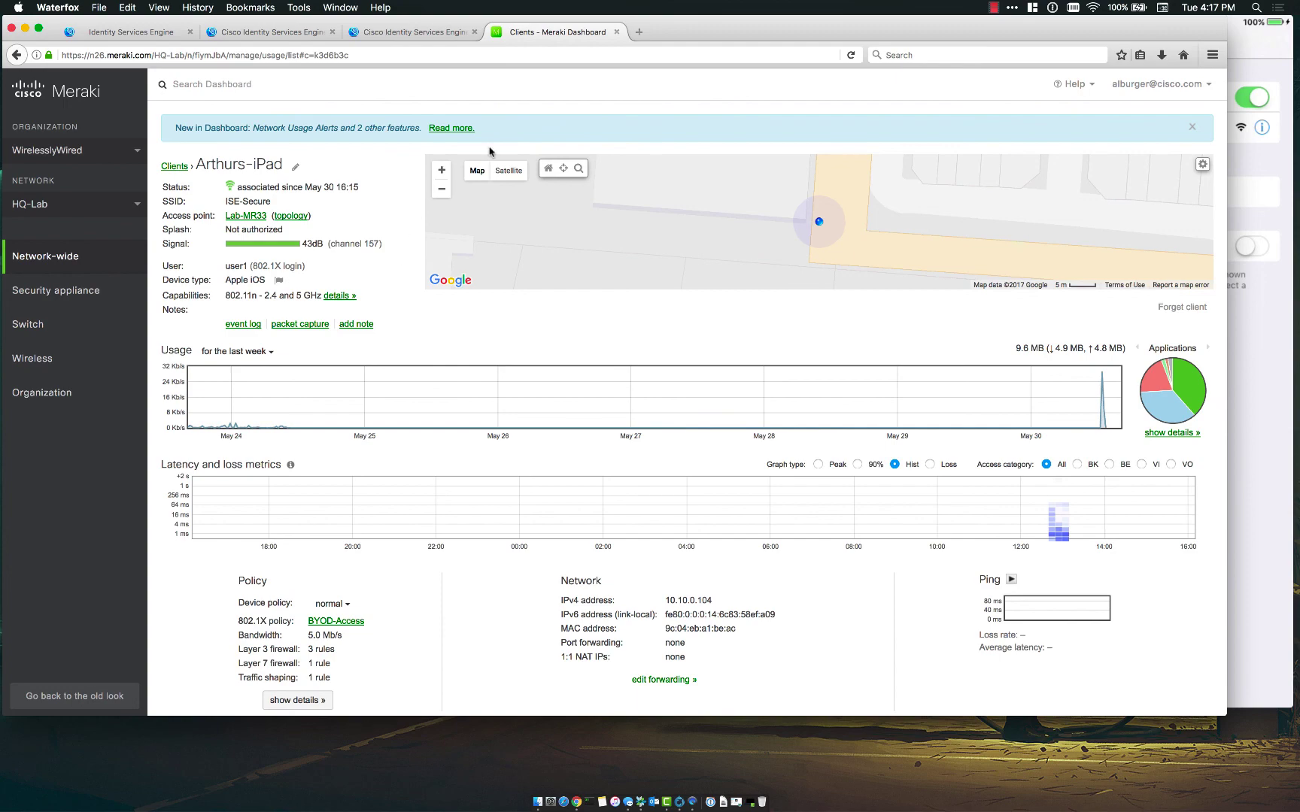
{"action": "left_click", "coordinate": [994, 8]}
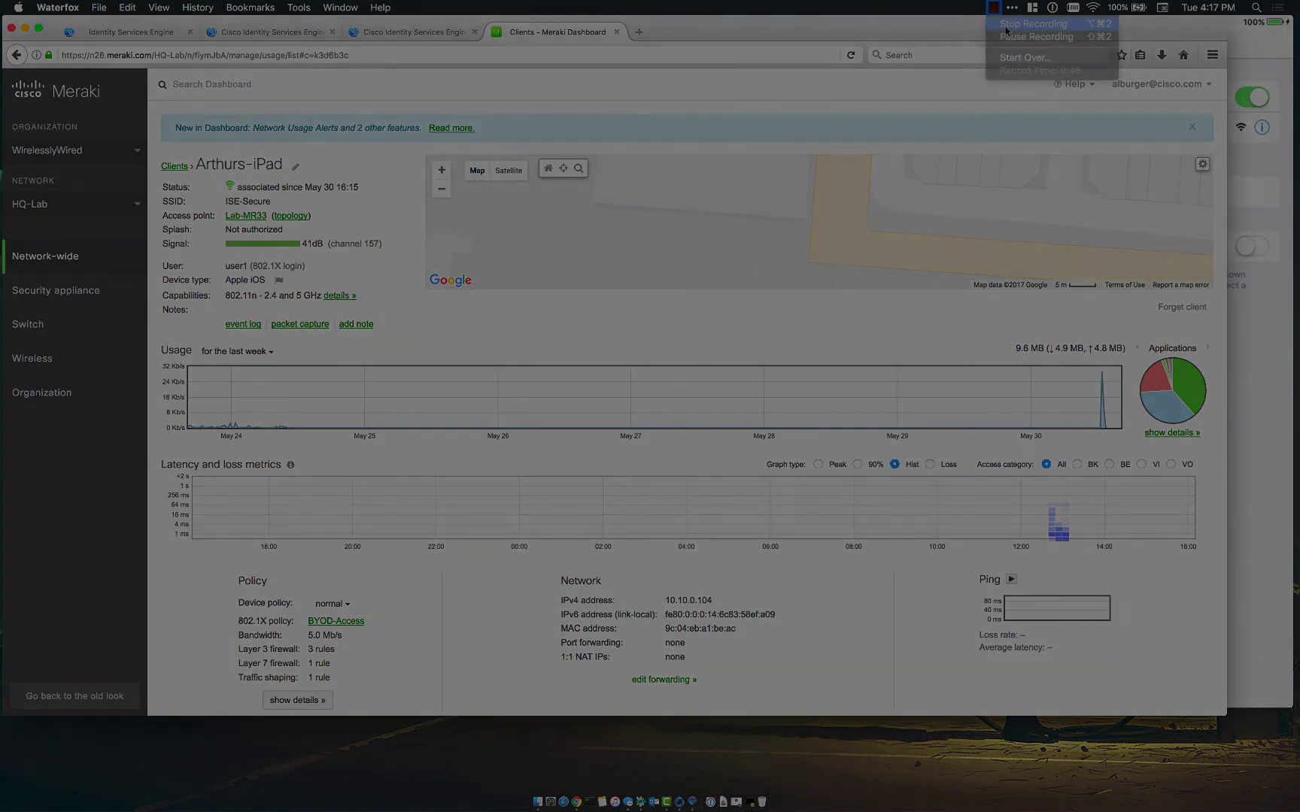
{"action": "left_click", "coordinate": [1005, 25]}
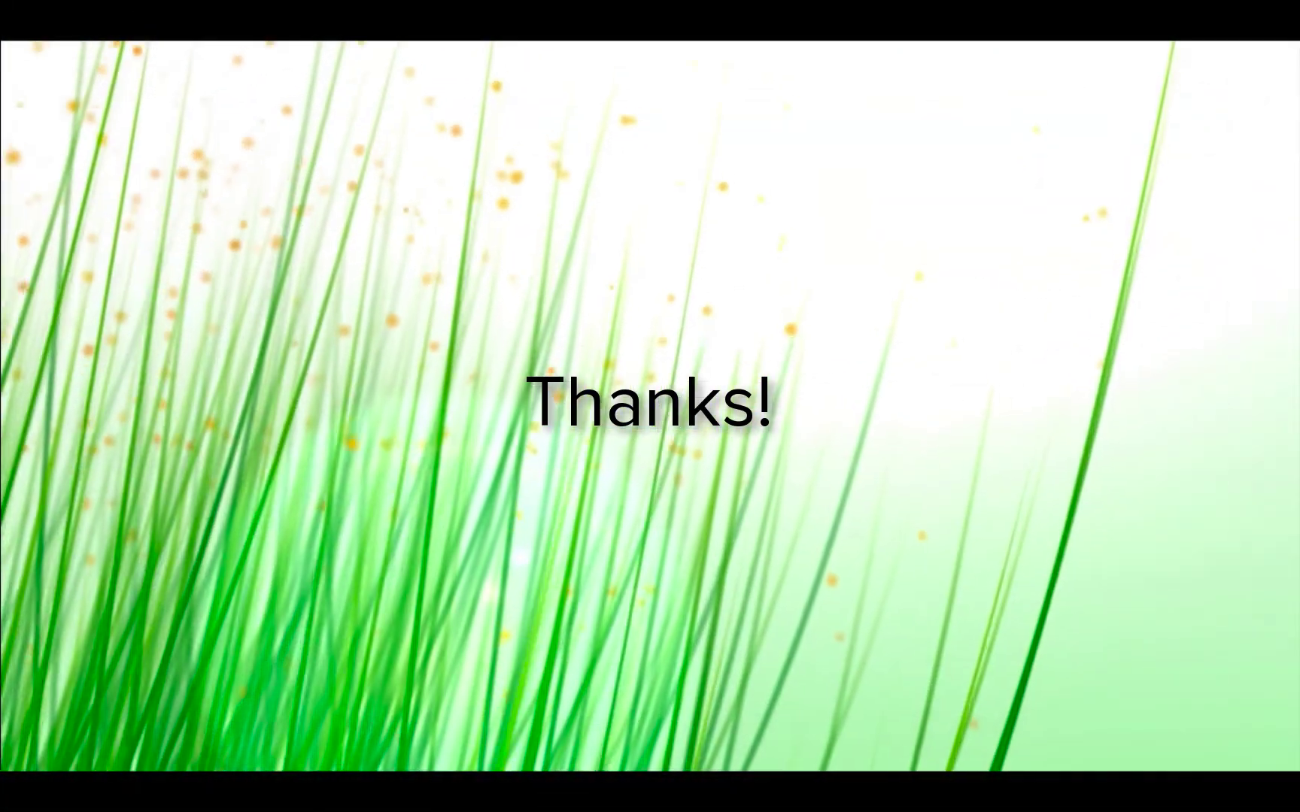